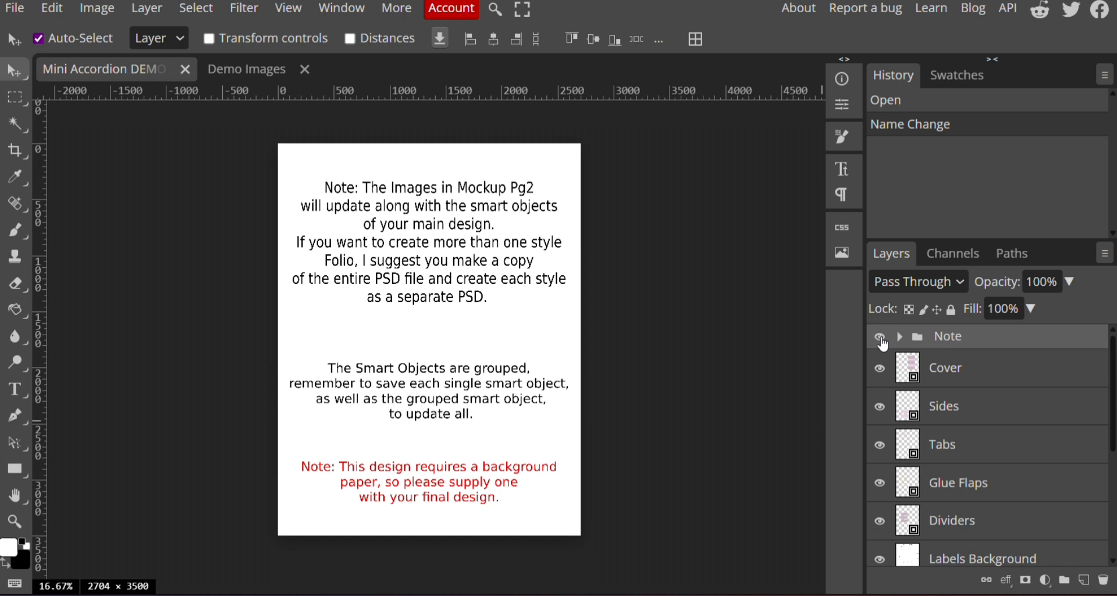
Step: Hide the Note group so the accordion template underneath is shown
click(881, 340)
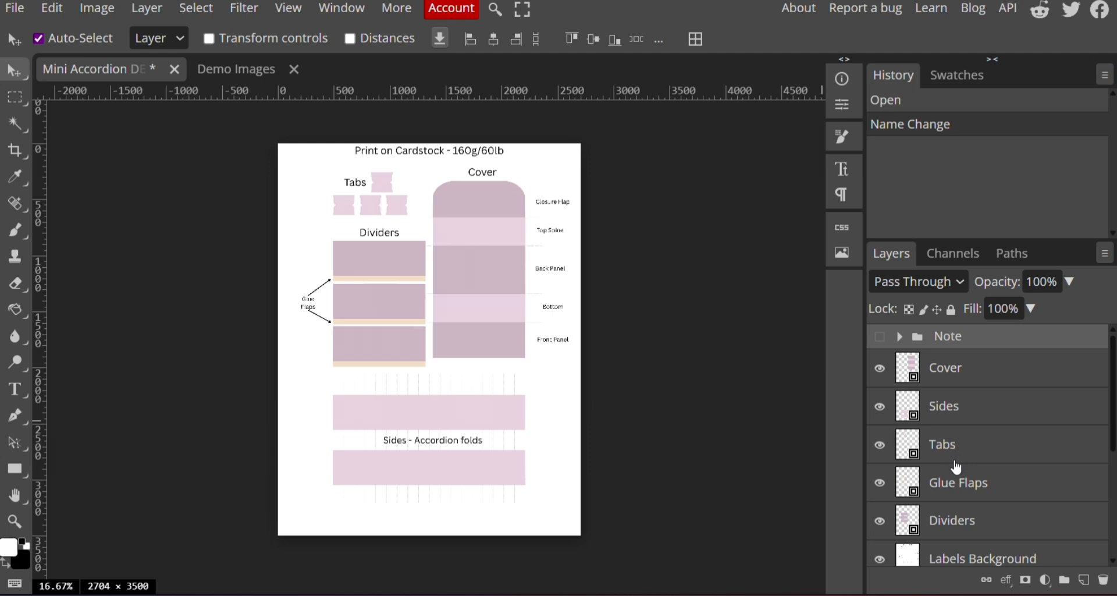
Step: Toggle the Labels Background layer's visibility off and back on to examine what it covers
scroll(955, 468, down, 2)
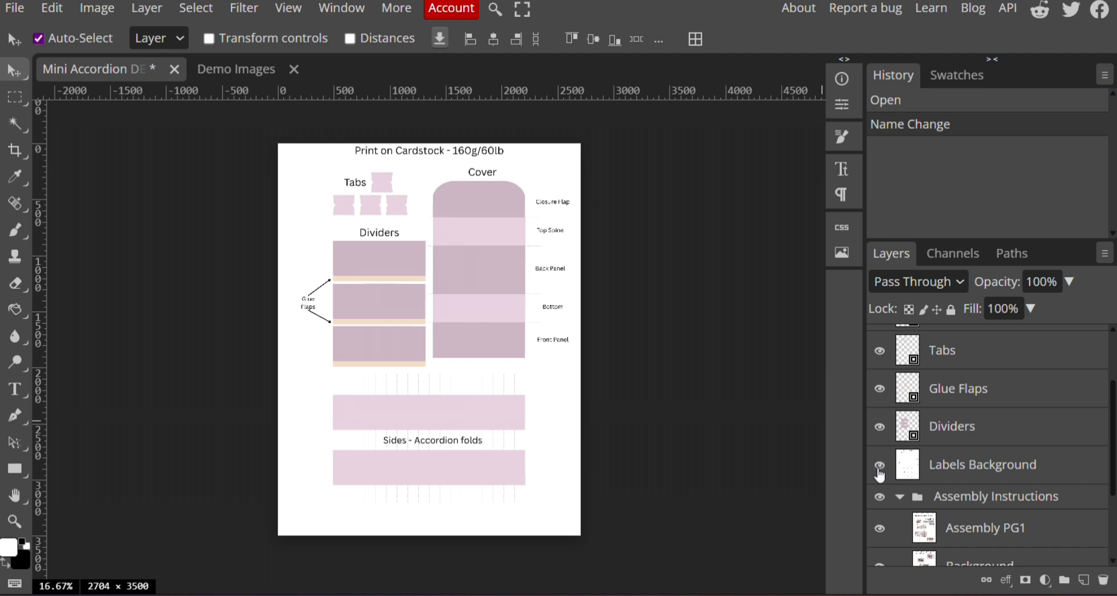
click(880, 466)
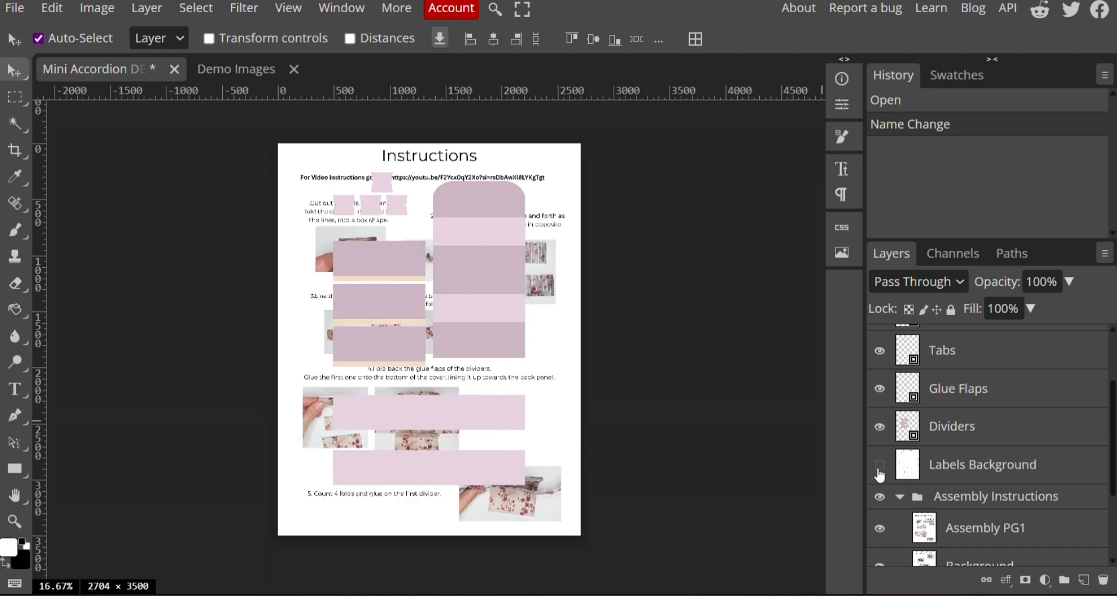
click(880, 469)
click(880, 468)
click(879, 470)
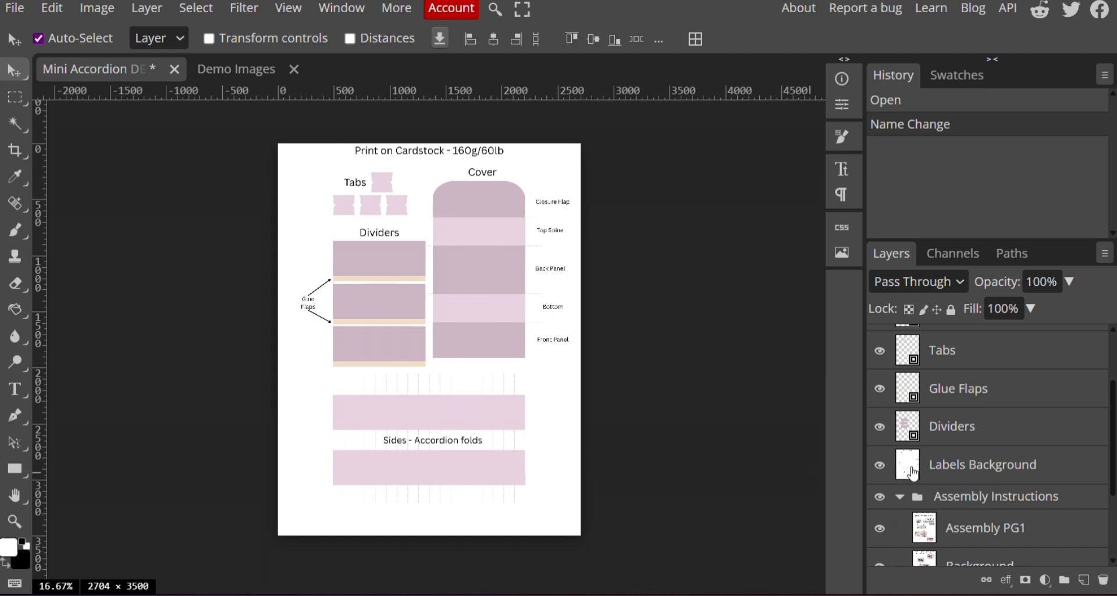
scroll(942, 486, up, 3)
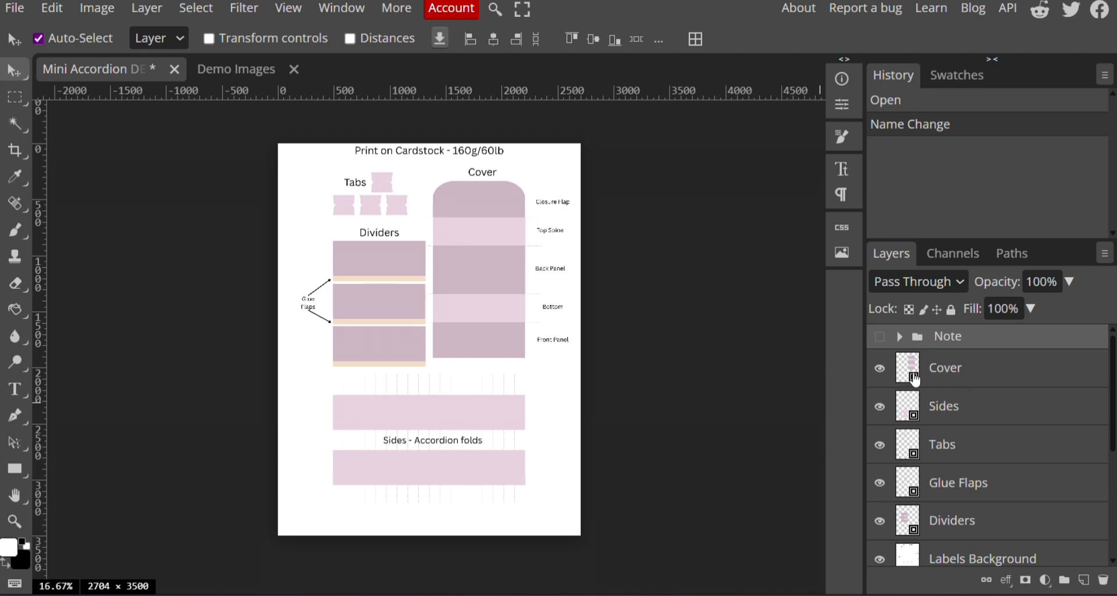
Step: Open the Cover Flap smart object nested in Cover and paste the large roses image from Layer 3 of Demo Images into it
double_click(915, 381)
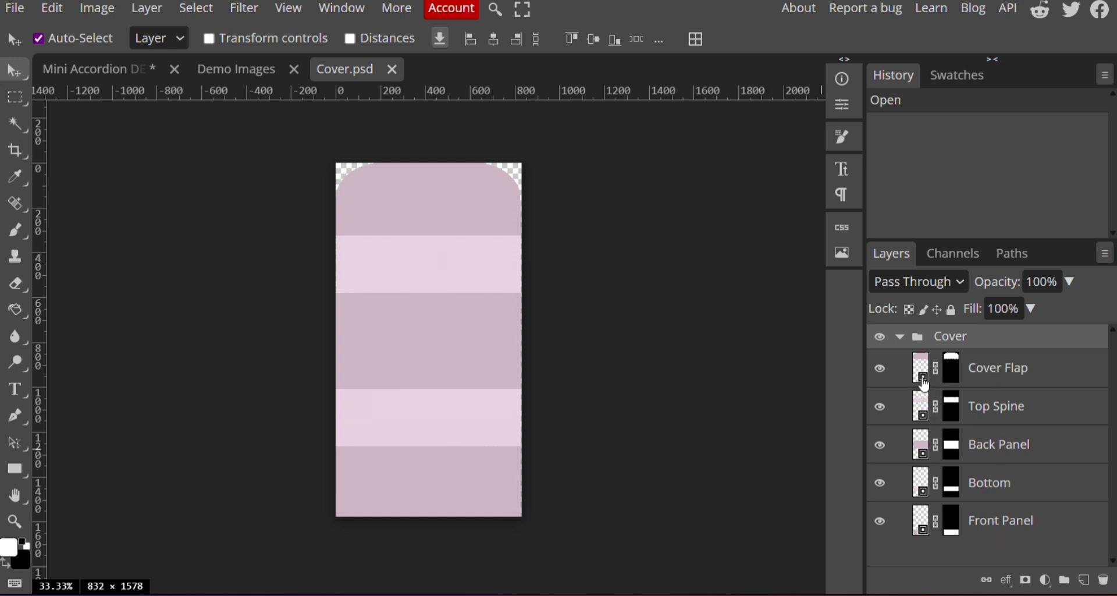
double_click(924, 385)
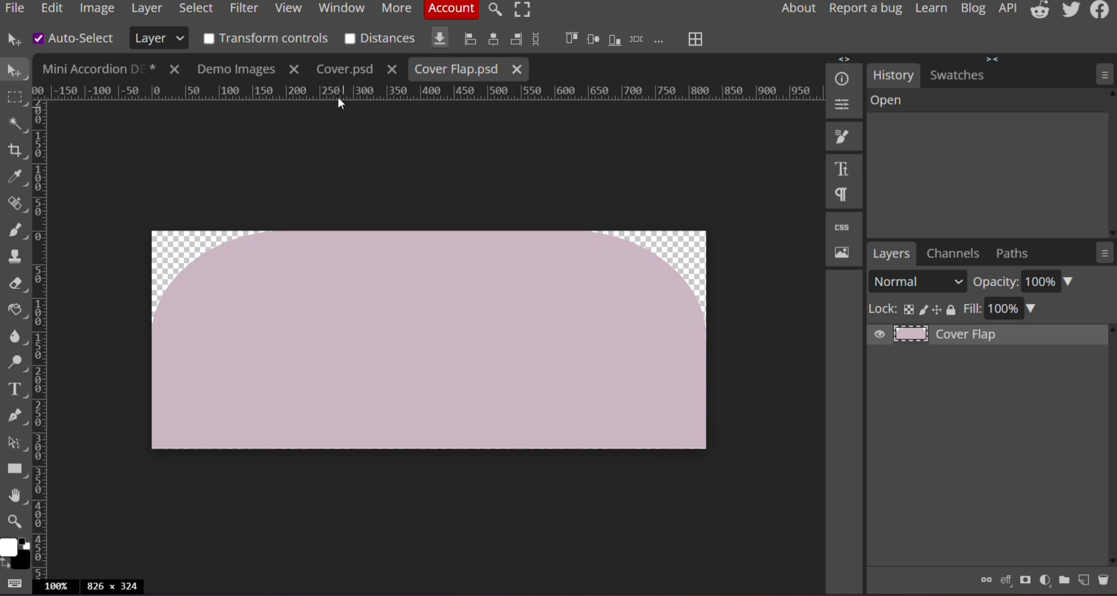
click(239, 70)
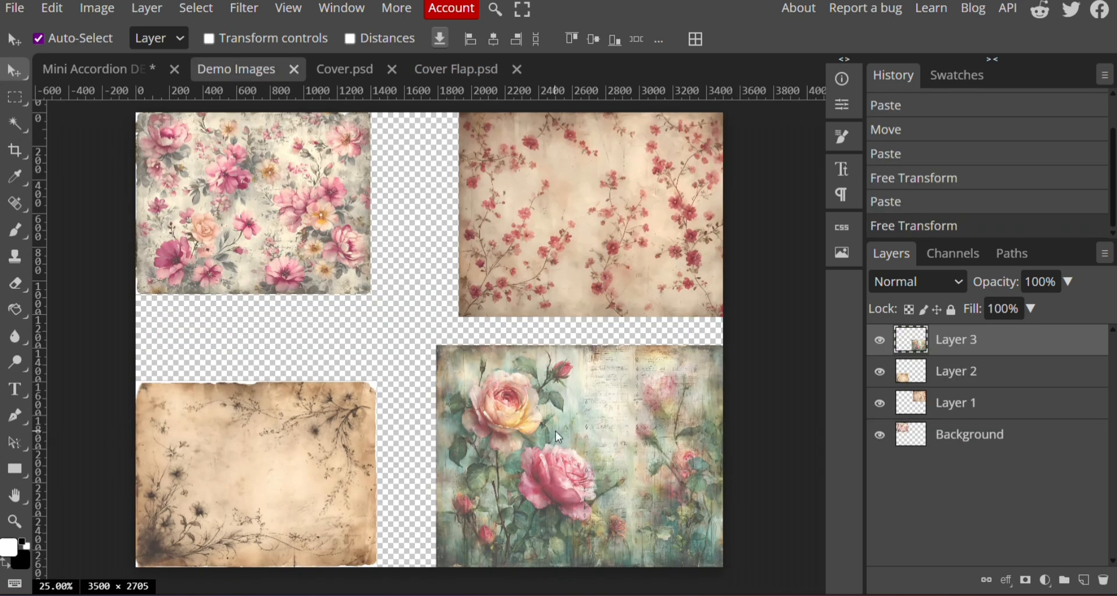
key(ctrl+a)
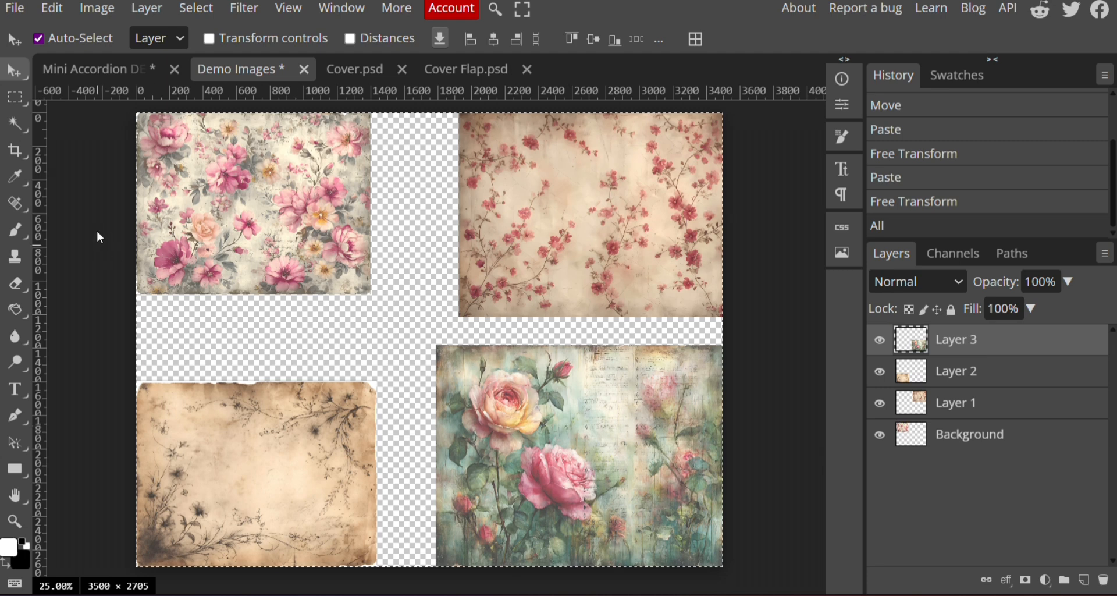
click(441, 81)
key(ctrl+v)
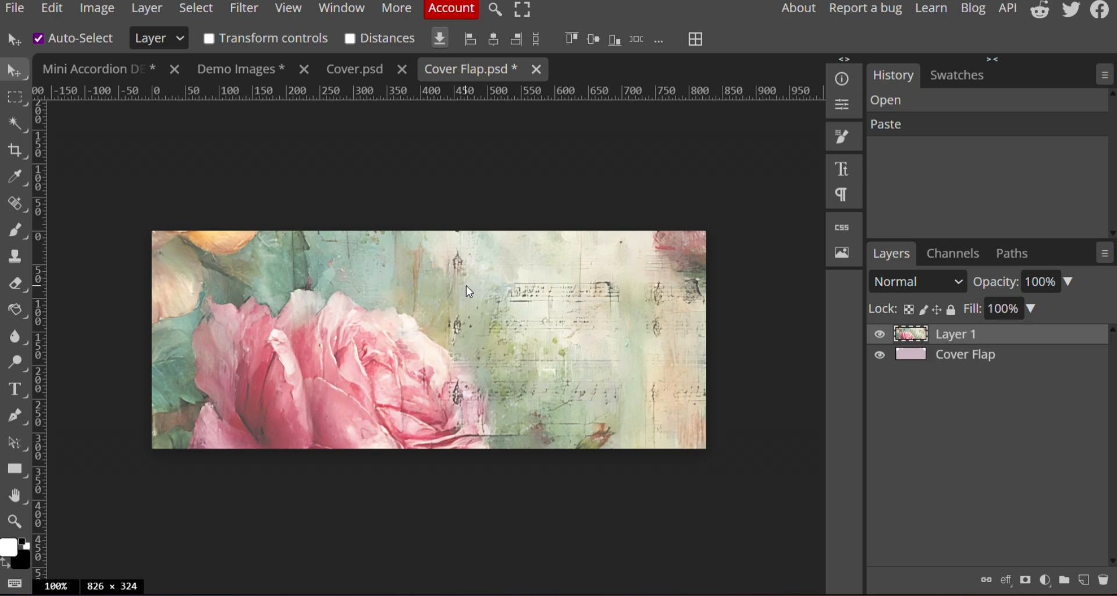
Step: Start transforming the pasted roses image and set its scale to 20% proportionally
click(52, 9)
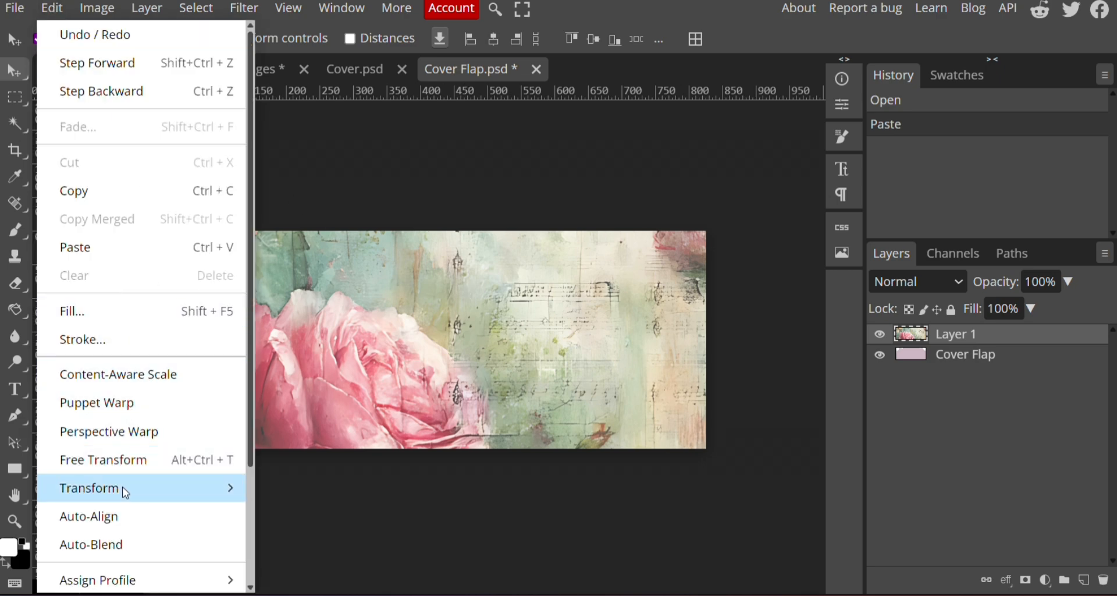
mouse_move(186, 480)
click(289, 281)
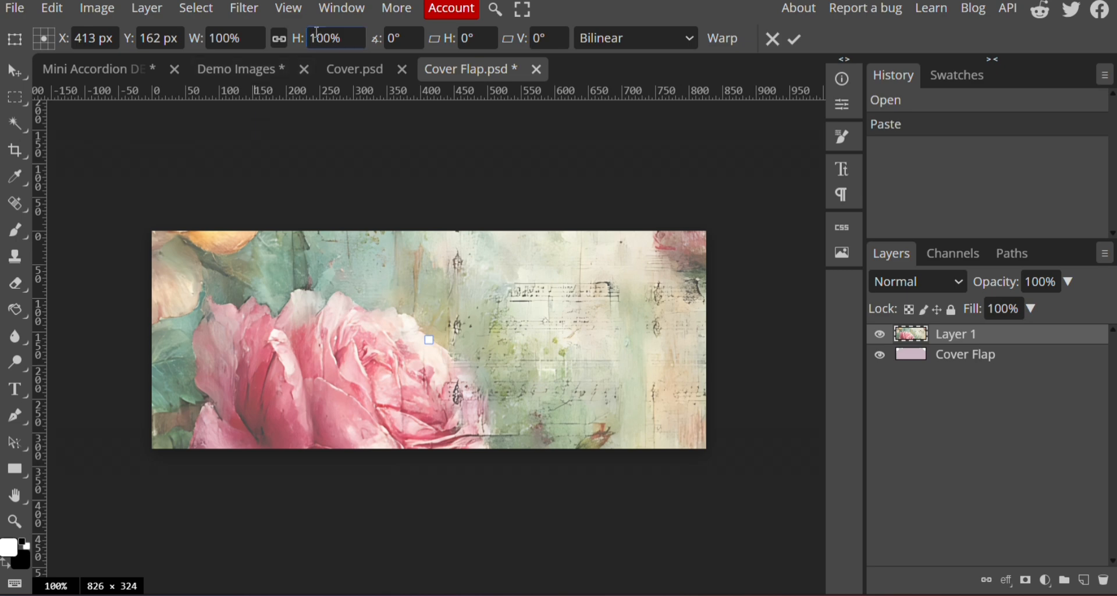
double_click(314, 38)
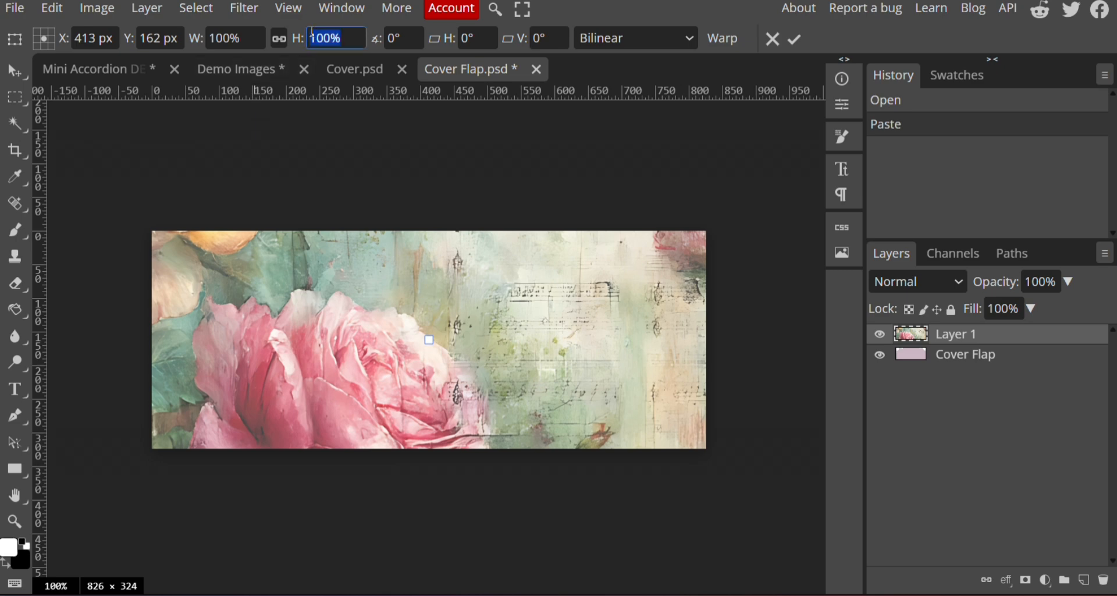
text(20)
key(Return)
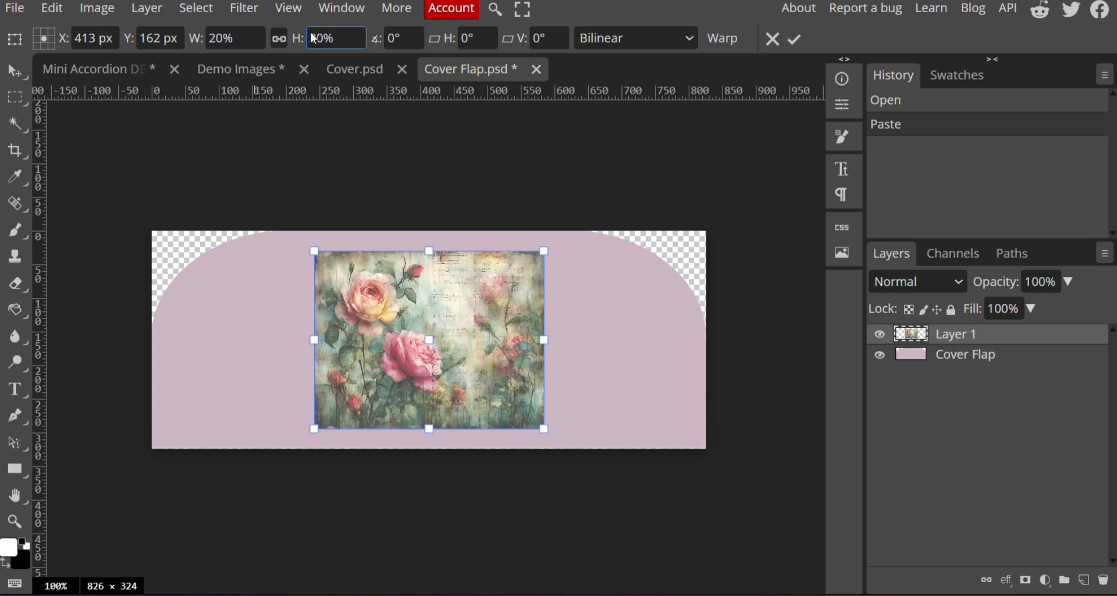
Step: Enlarge the roses image to about 49%, position it to cover the whole flap canvas with its upper edge aligned, and apply the transform
drag(313, 249, 263, 212)
drag(270, 326, 147, 324)
drag(545, 476, 738, 558)
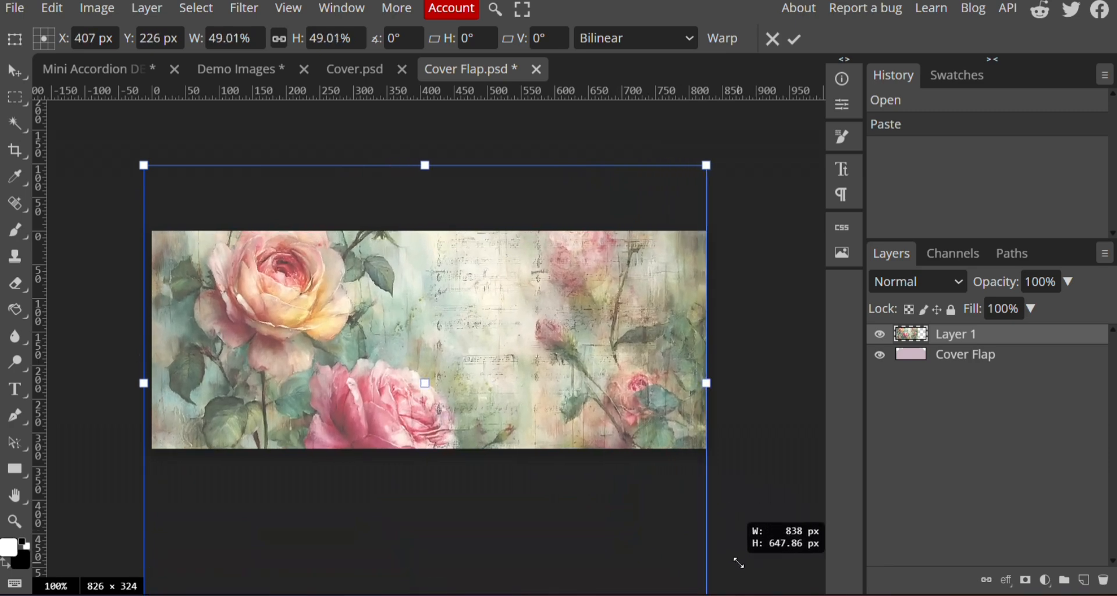
drag(553, 370, 553, 434)
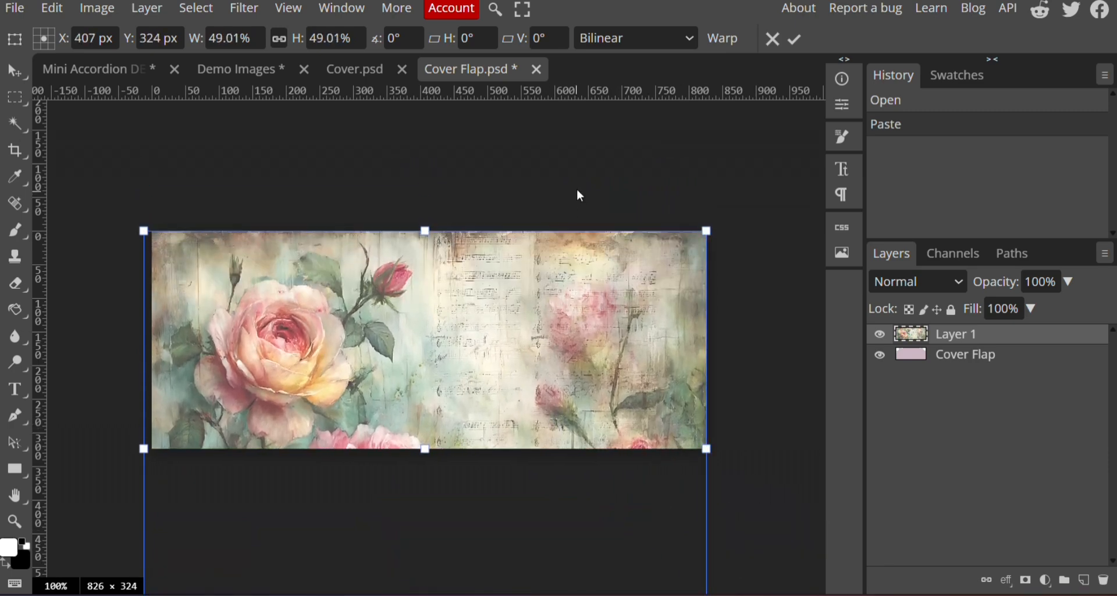
click(798, 44)
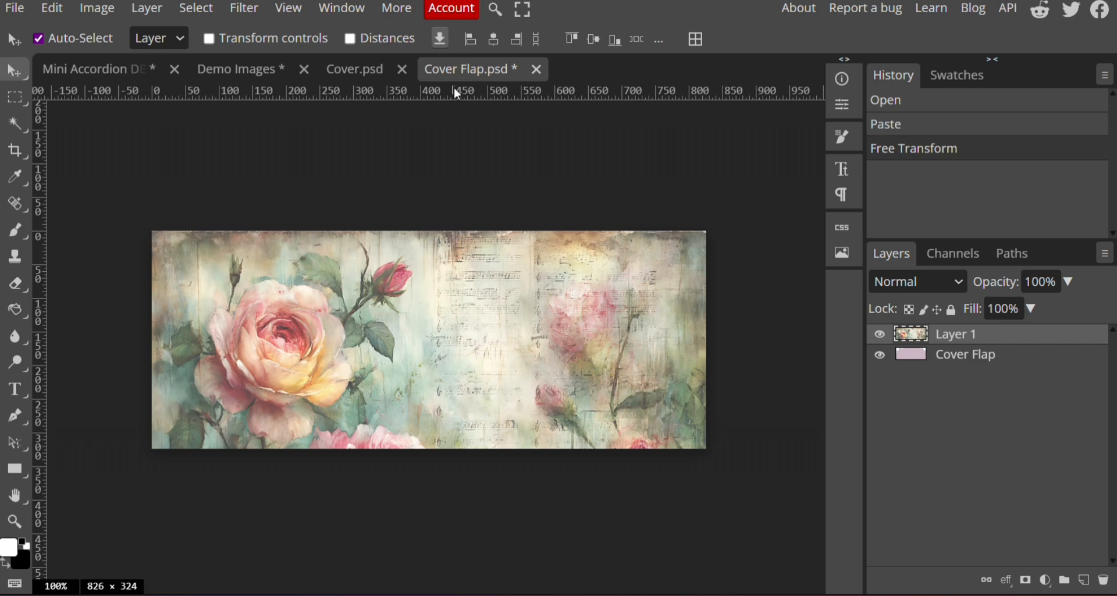
Step: Save the Cover Flap smart object and check the update in Cover.psd and the main Mini Accordion document
click(15, 8)
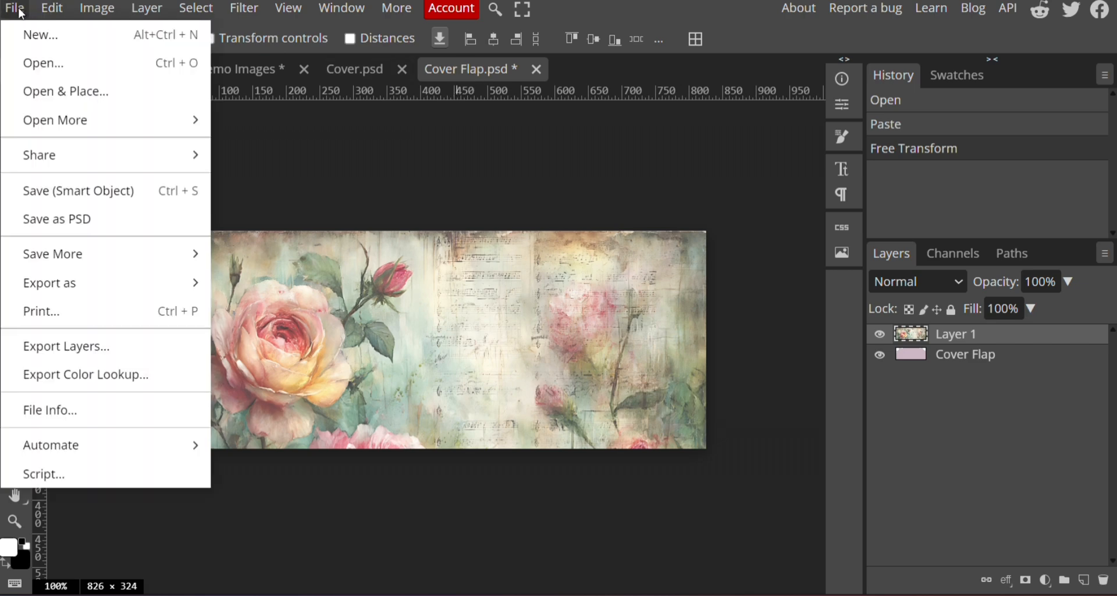
click(63, 187)
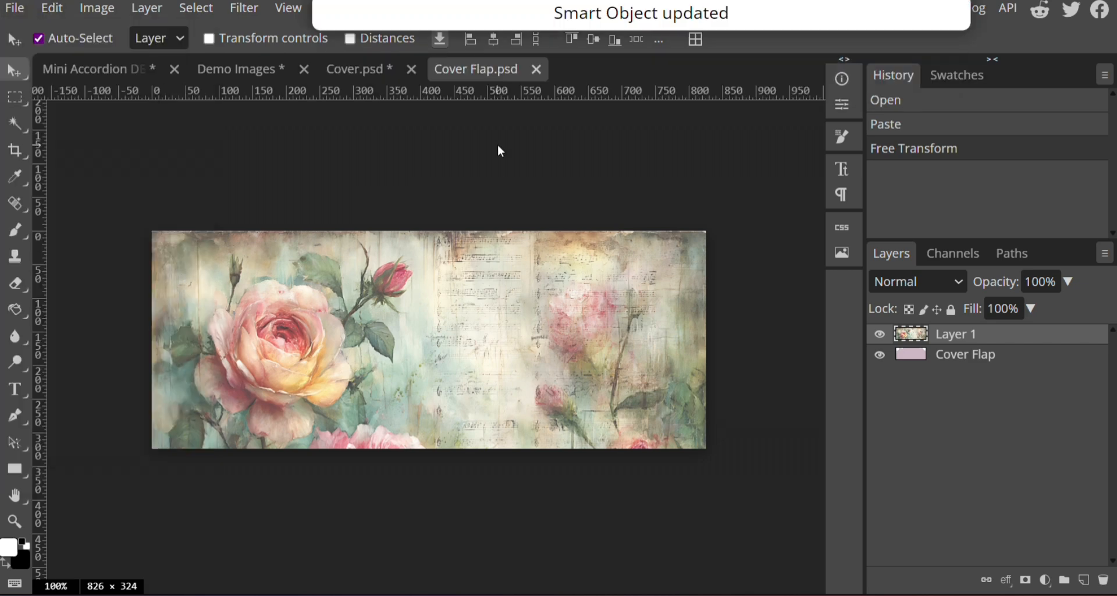
click(391, 69)
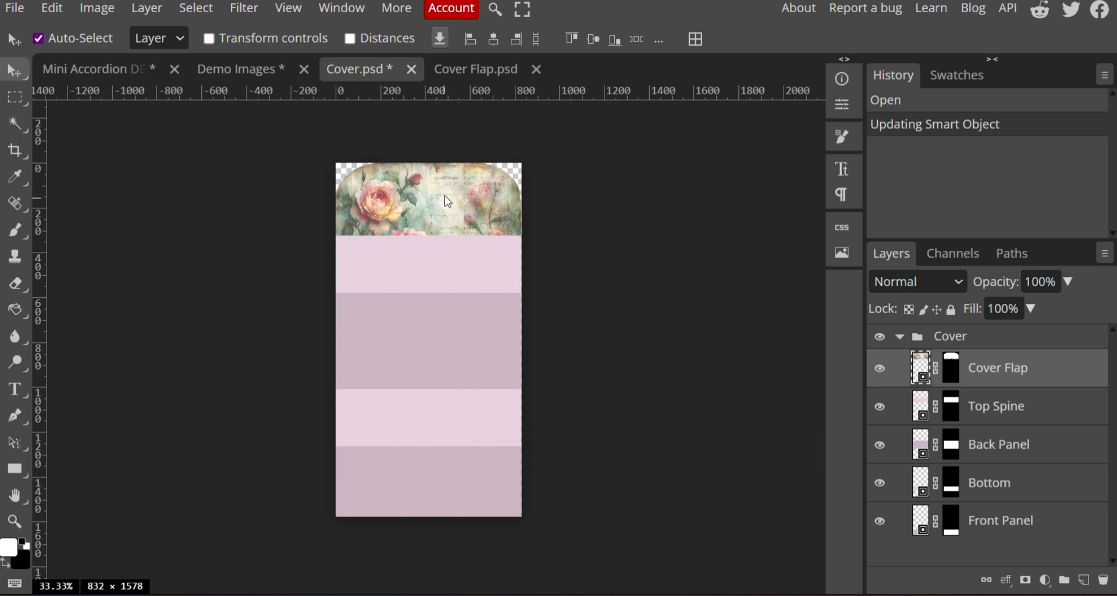
click(106, 74)
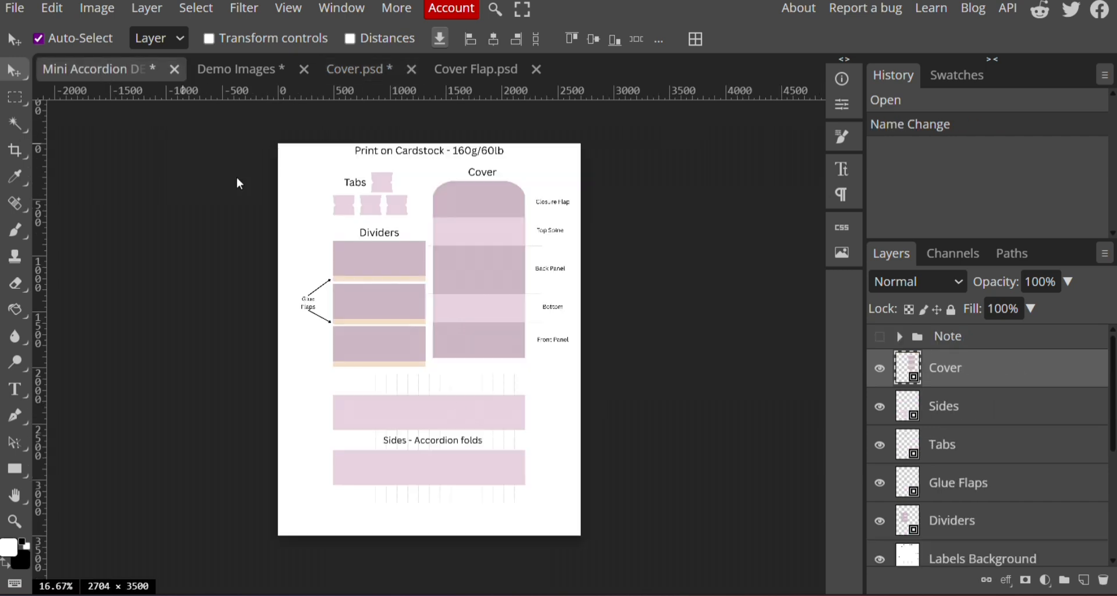
click(354, 73)
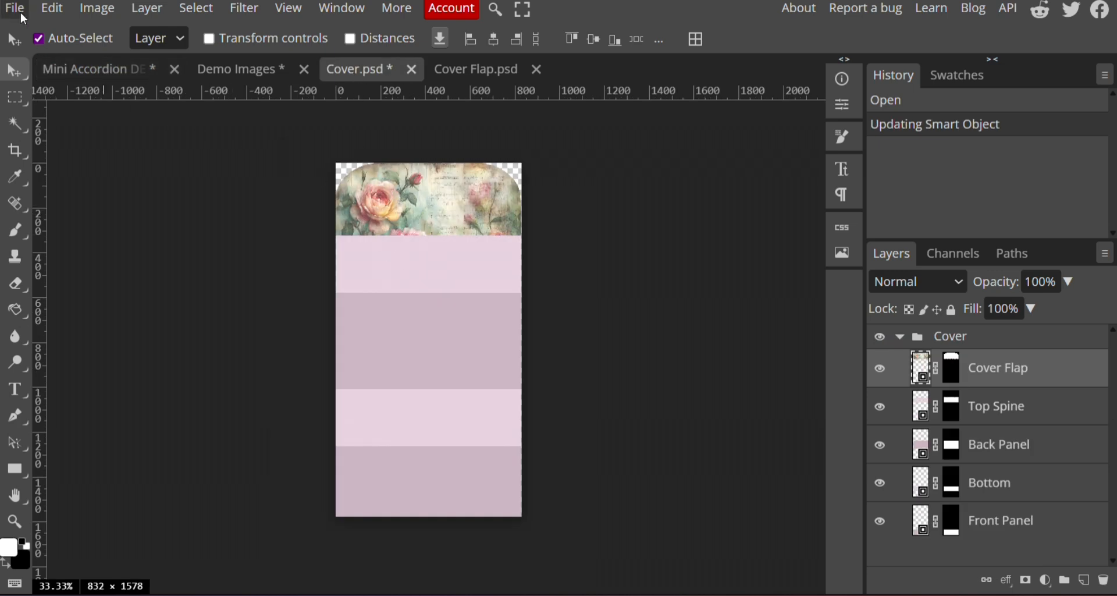
Step: Save the Cover smart object to update the main template, and save the Mini Accordion document
click(20, 14)
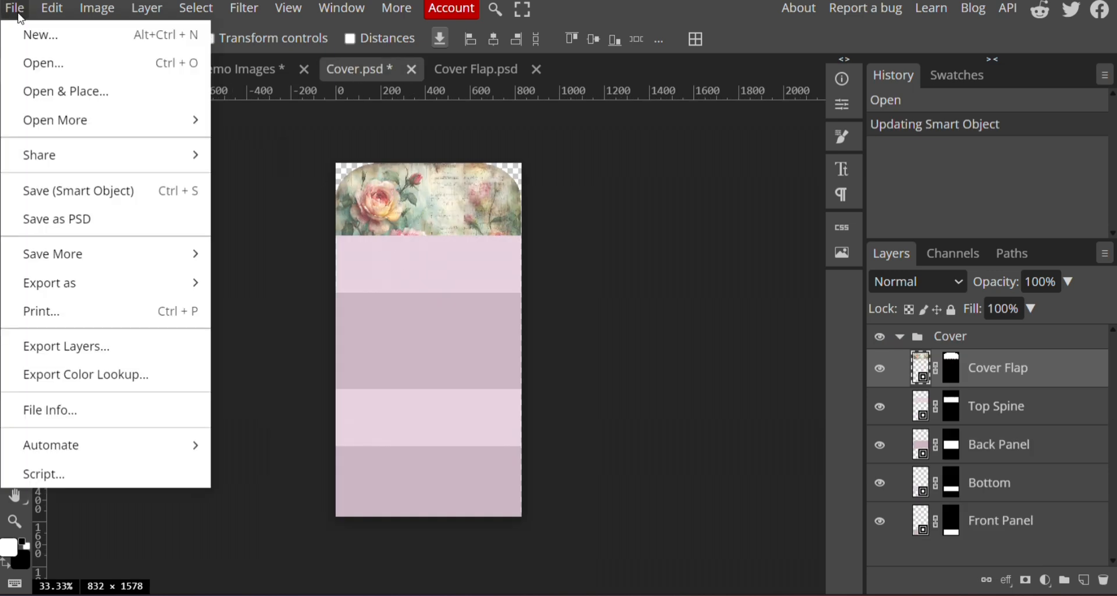
click(102, 202)
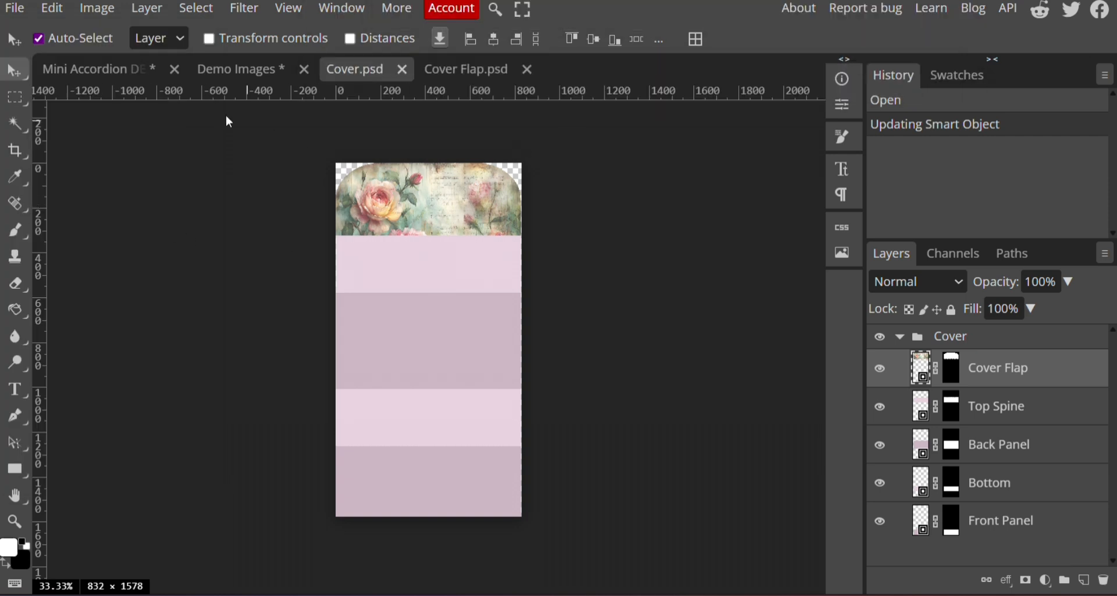
click(111, 69)
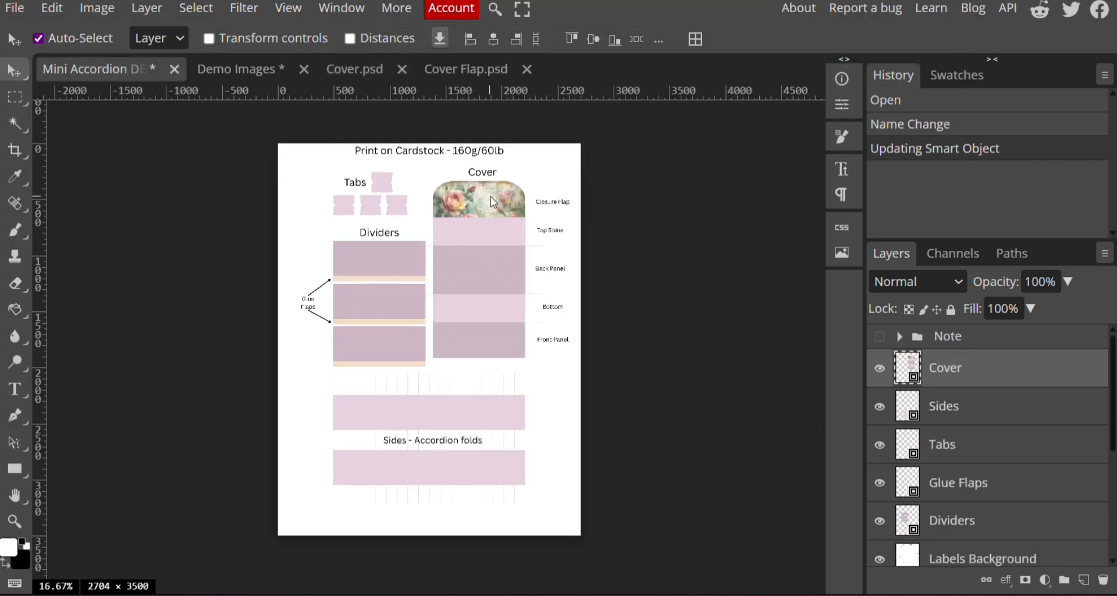
key(ctrl+s)
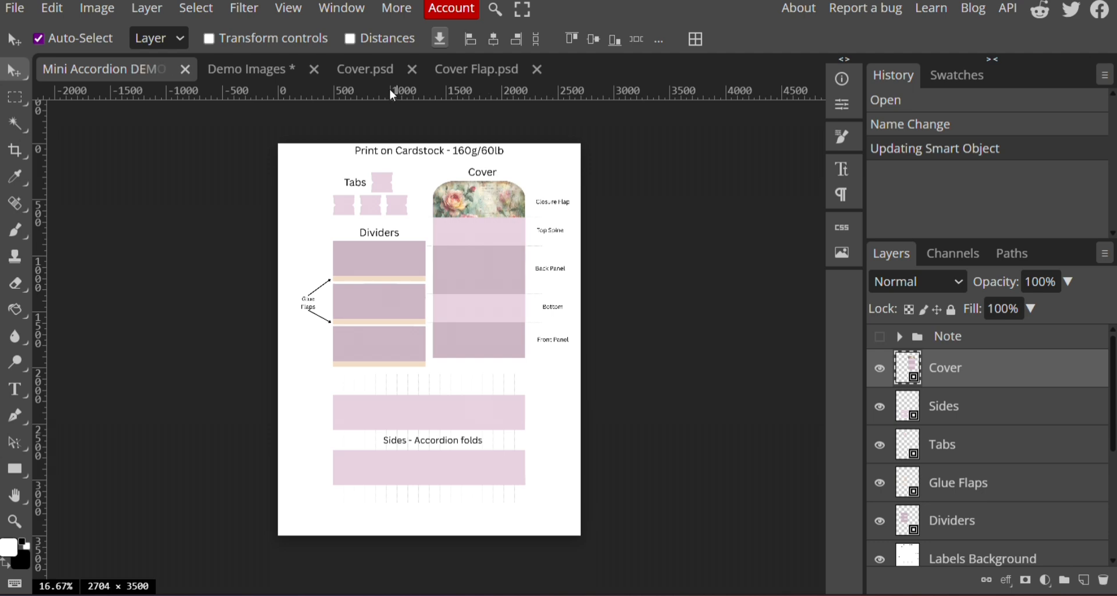
Step: Close the saved Cover Flap.psd document
click(370, 71)
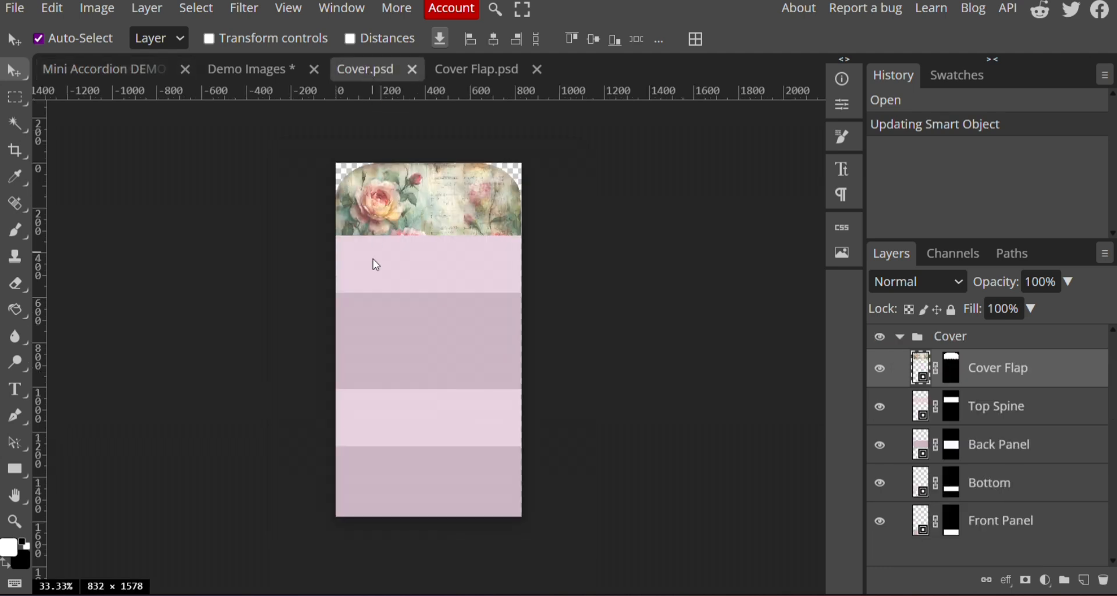
click(473, 72)
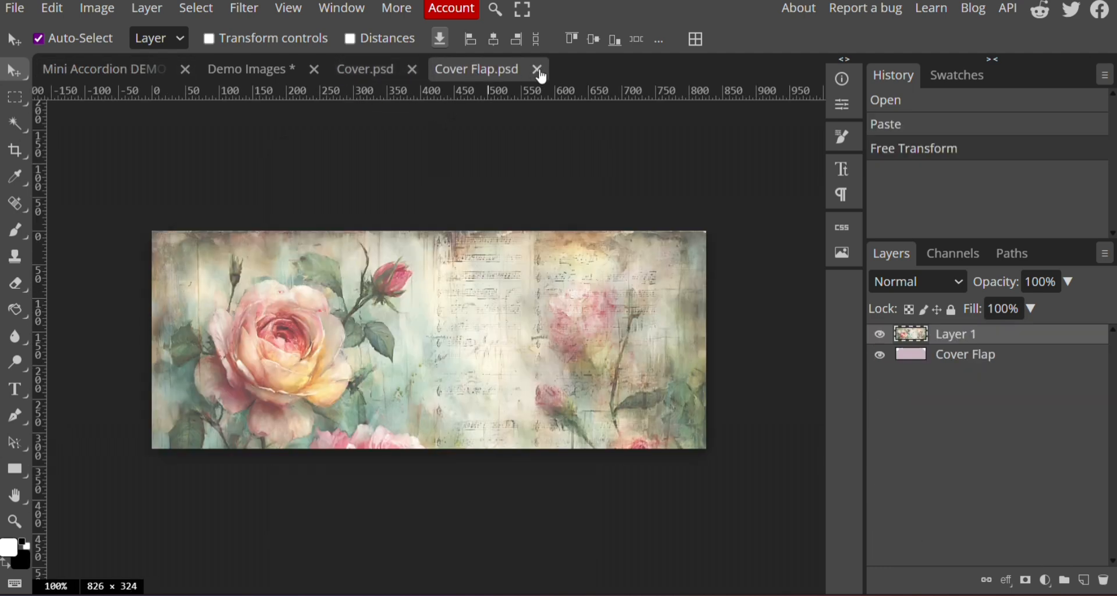
click(537, 69)
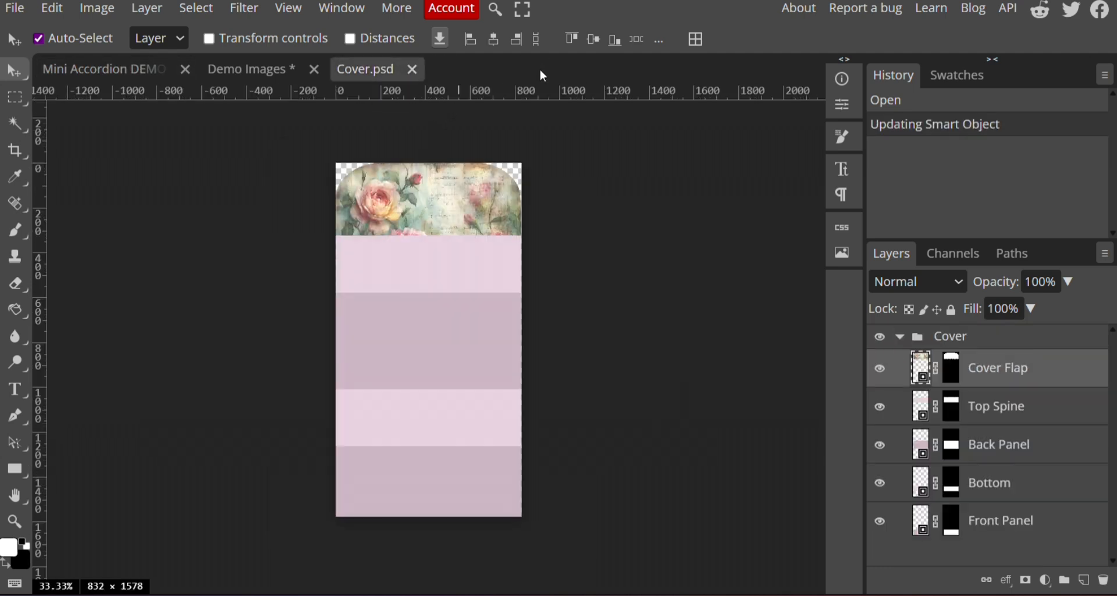
Step: In Demo Images, replace the full-canvas selection with one around only the Layer 3 roses image, using Magic Wand on the transparent area and Inverse
click(250, 71)
click(17, 122)
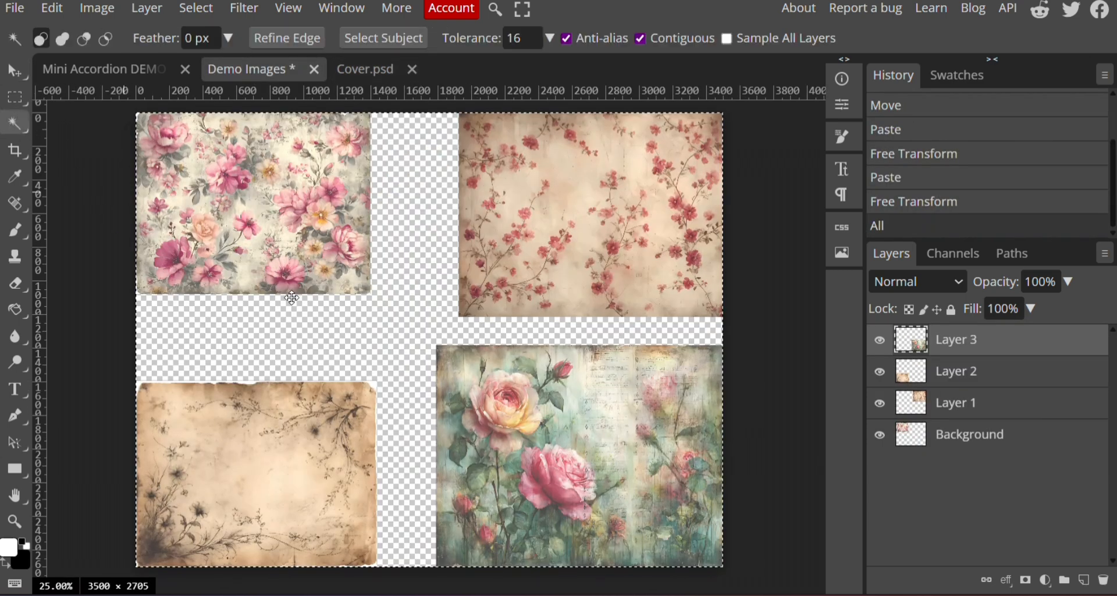
key(ctrl+d)
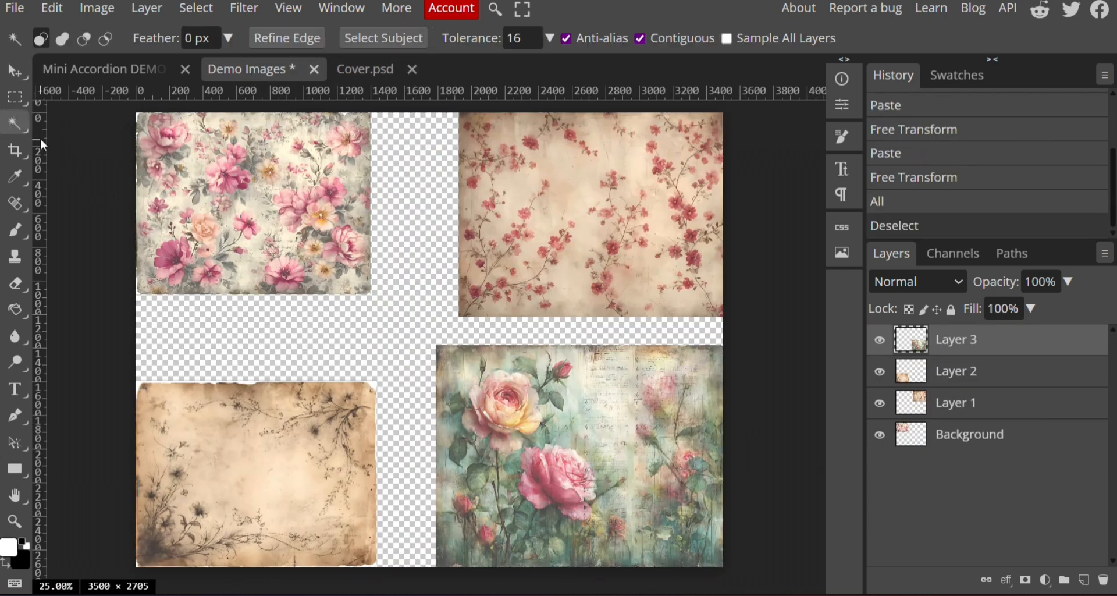
click(465, 373)
click(421, 378)
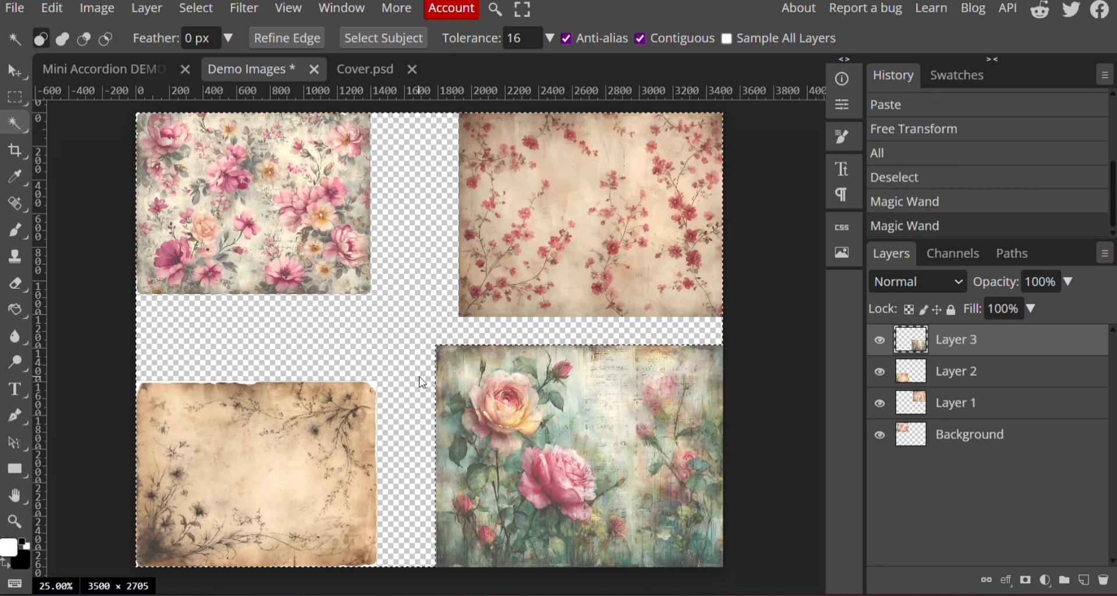
key(ctrl+c)
click(220, 11)
click(219, 90)
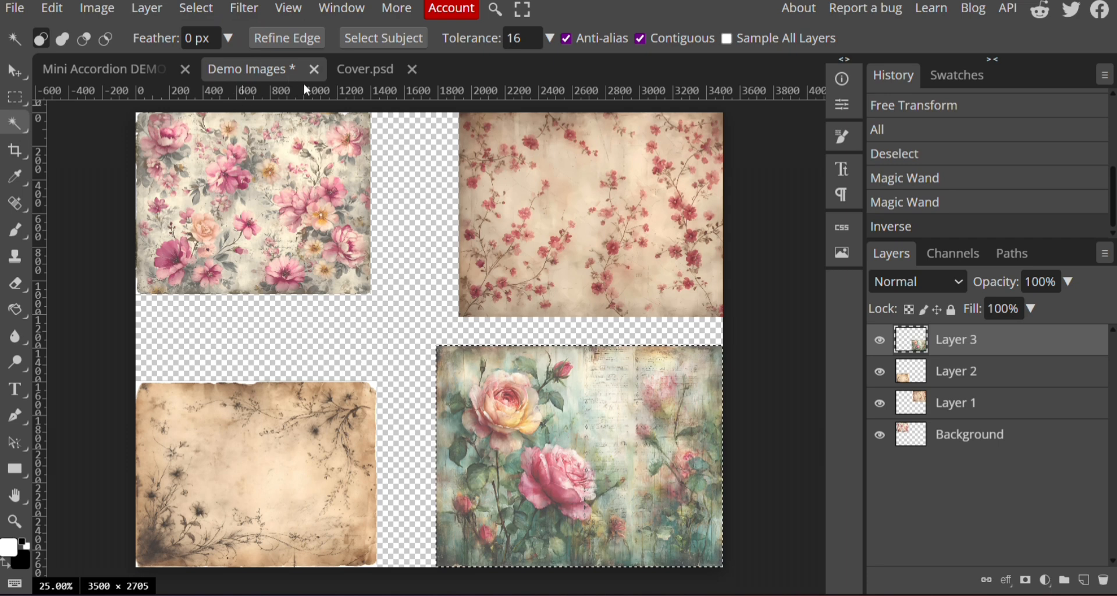
Step: Open the Back Panel smart object from Cover.psd
click(365, 69)
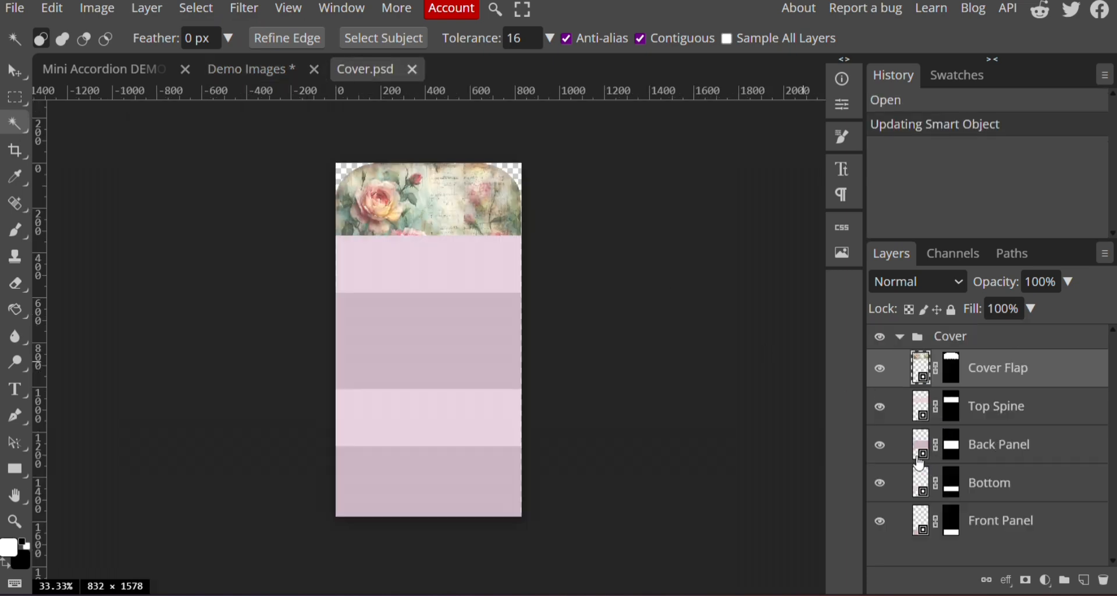
double_click(926, 459)
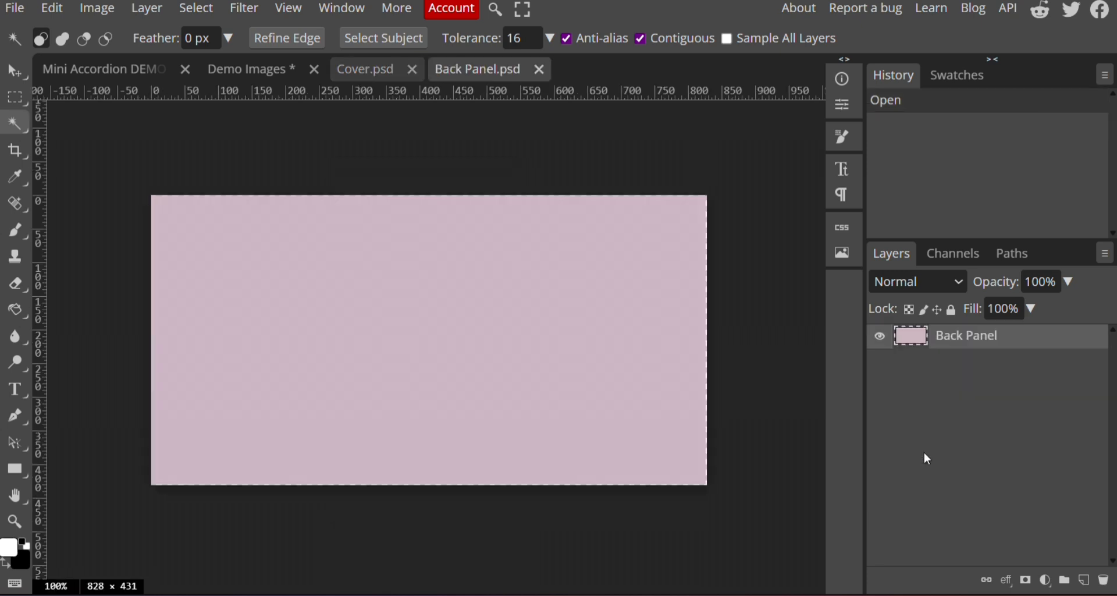
Step: Paste the copied roses image into the Back Panel document and scale it down proportionally so the whole image fits within view
key(ctrl+v)
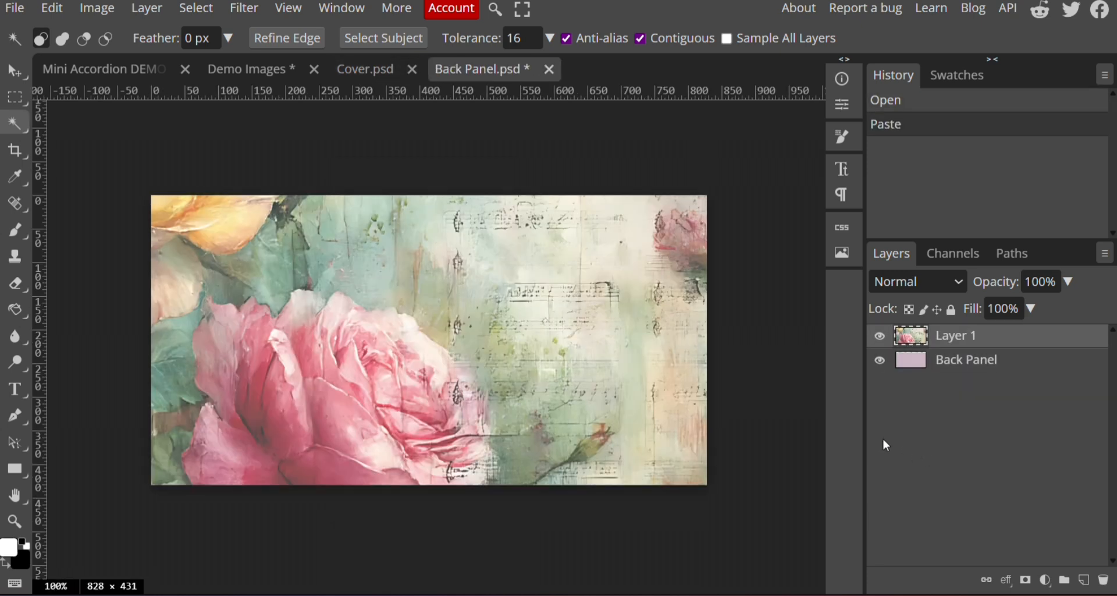
click(51, 8)
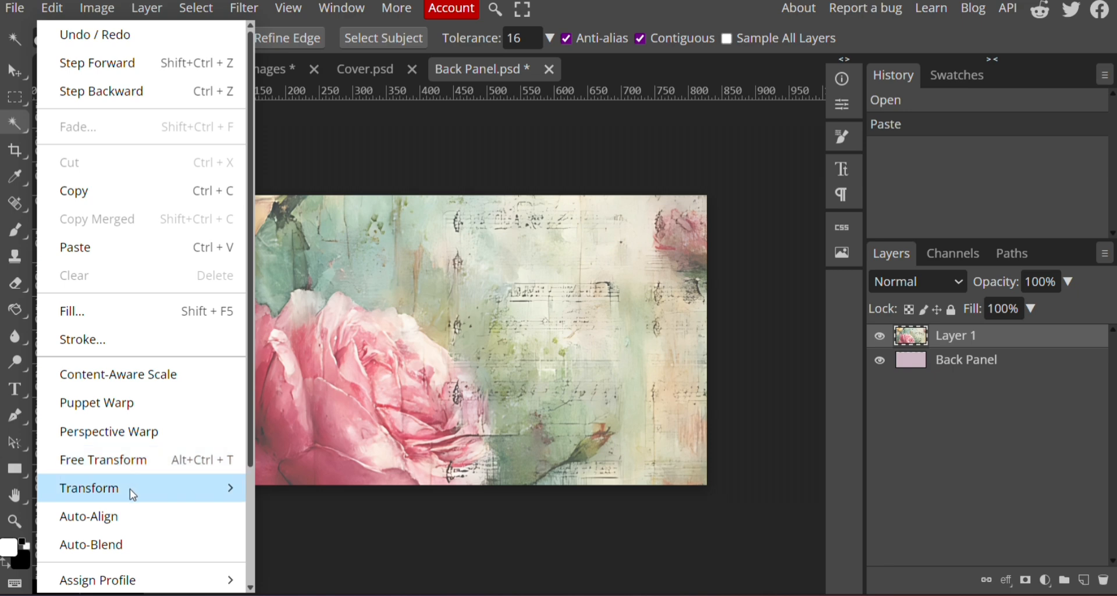
mouse_move(129, 488)
click(294, 282)
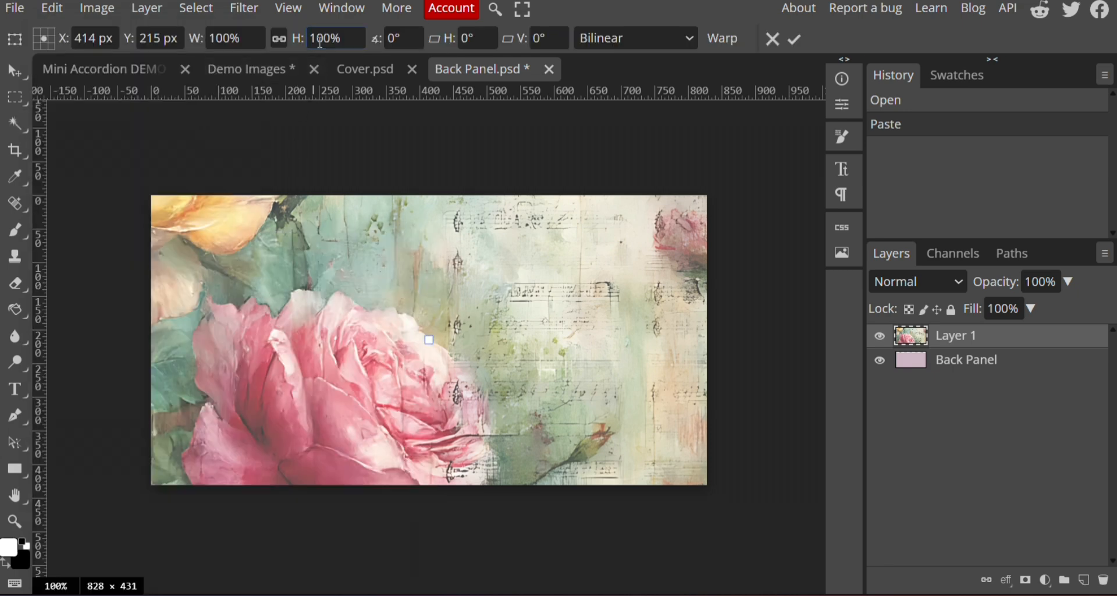
click(315, 38)
text(2)
key(Delete)
key(Return)
Step: Enlarge the roses image proportionally to about 49.79% so it covers the whole Back Panel canvas, and apply the transform
drag(315, 248, 192, 157)
drag(199, 435, 134, 469)
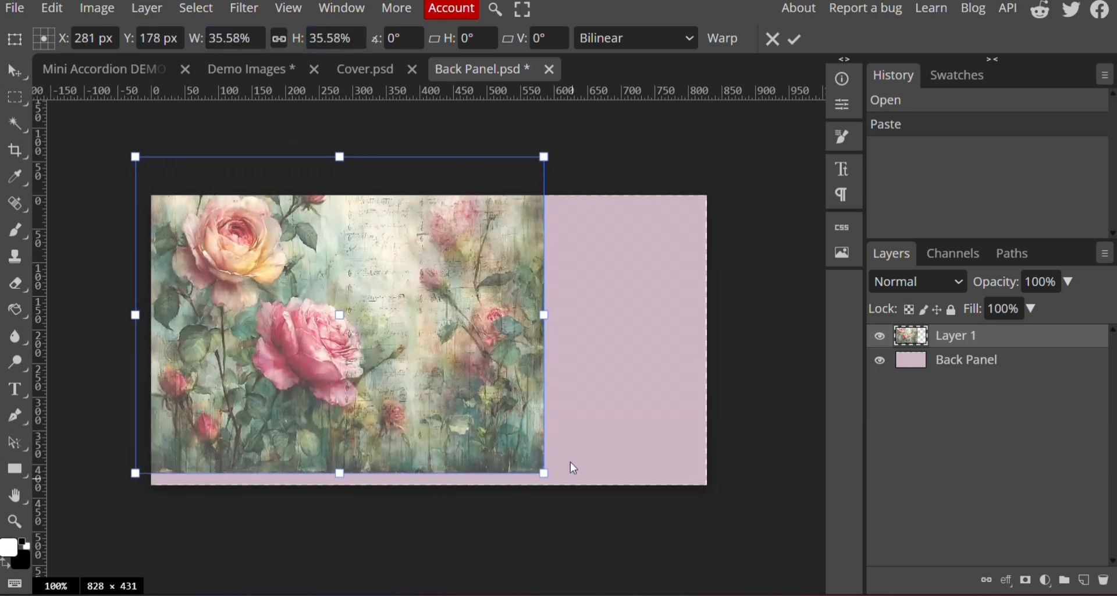
drag(543, 470, 762, 538)
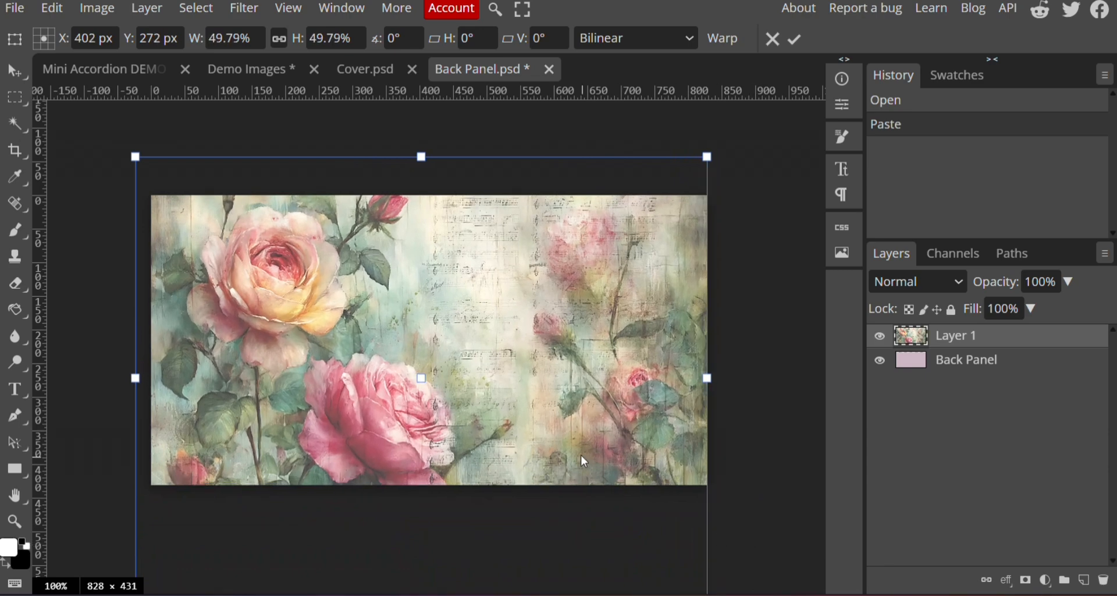
click(798, 38)
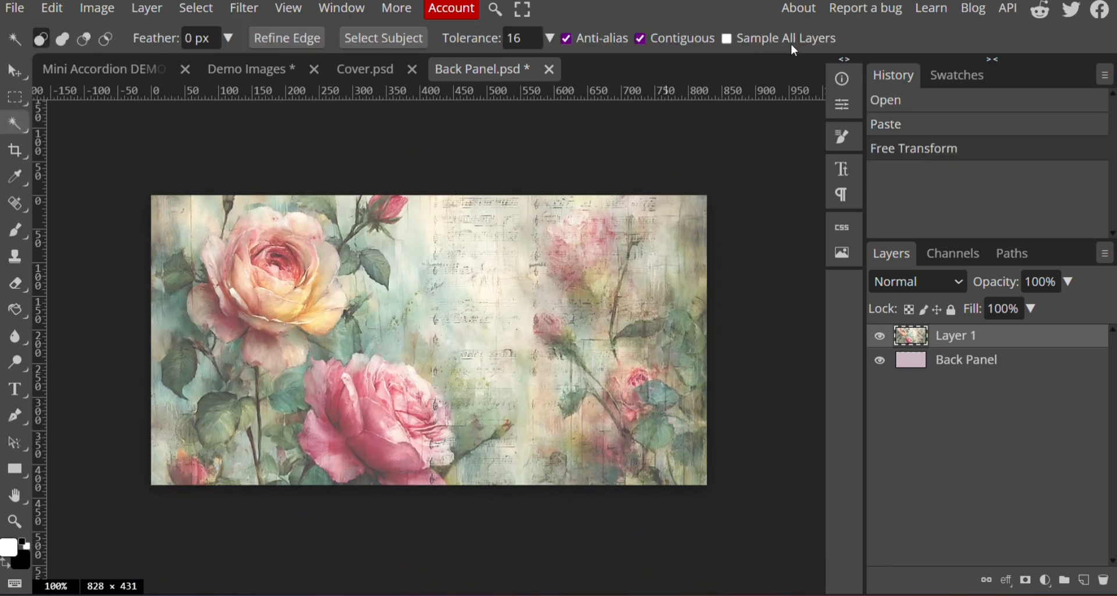
Step: Save the Back Panel smart object to update Cover.psd, and close its document
click(26, 14)
click(68, 198)
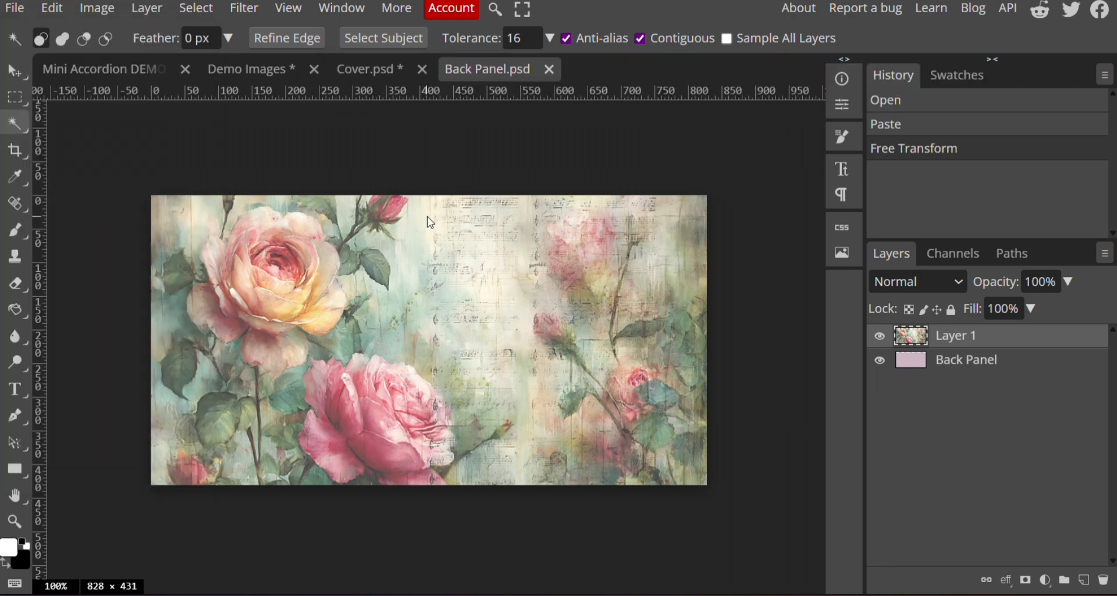
click(548, 69)
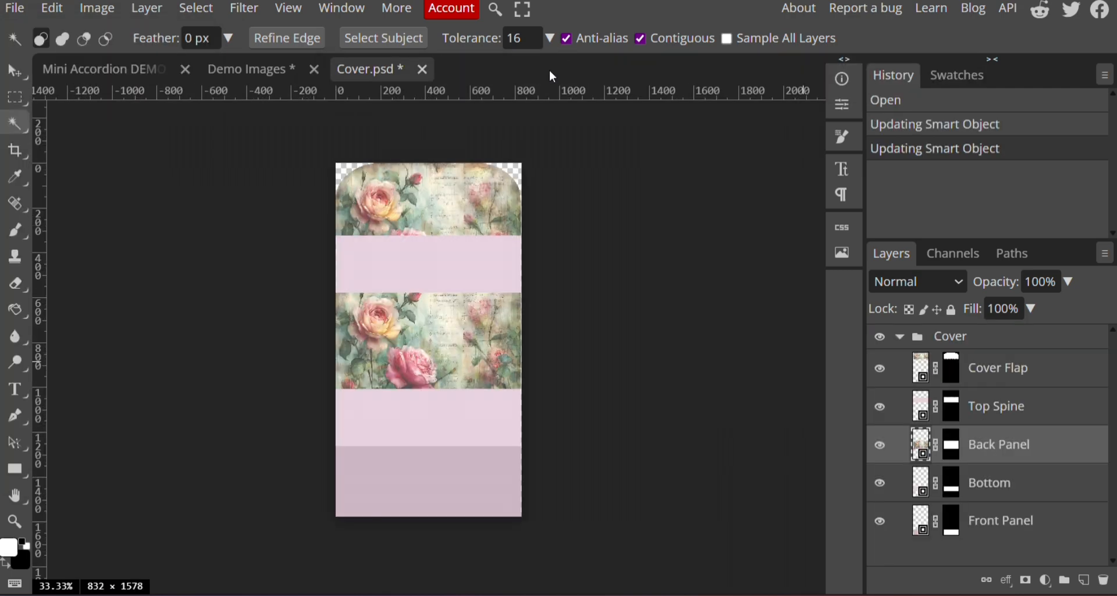
Step: Paste the roses image into the Front Panel smart object from Cover.psd and scale it proportionally to 20%
double_click(922, 524)
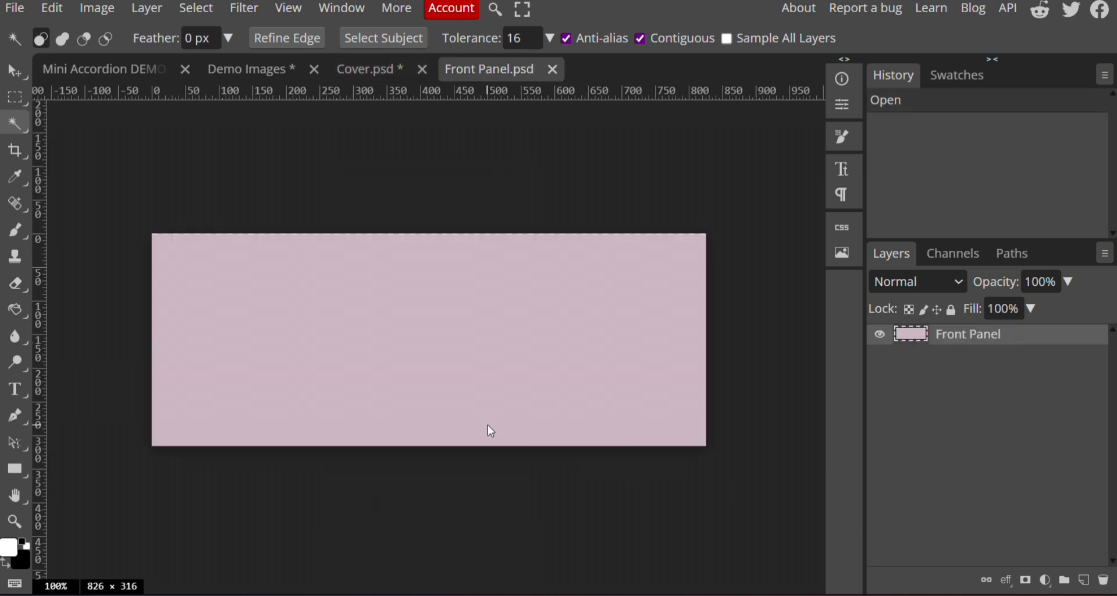
key(ctrl+v)
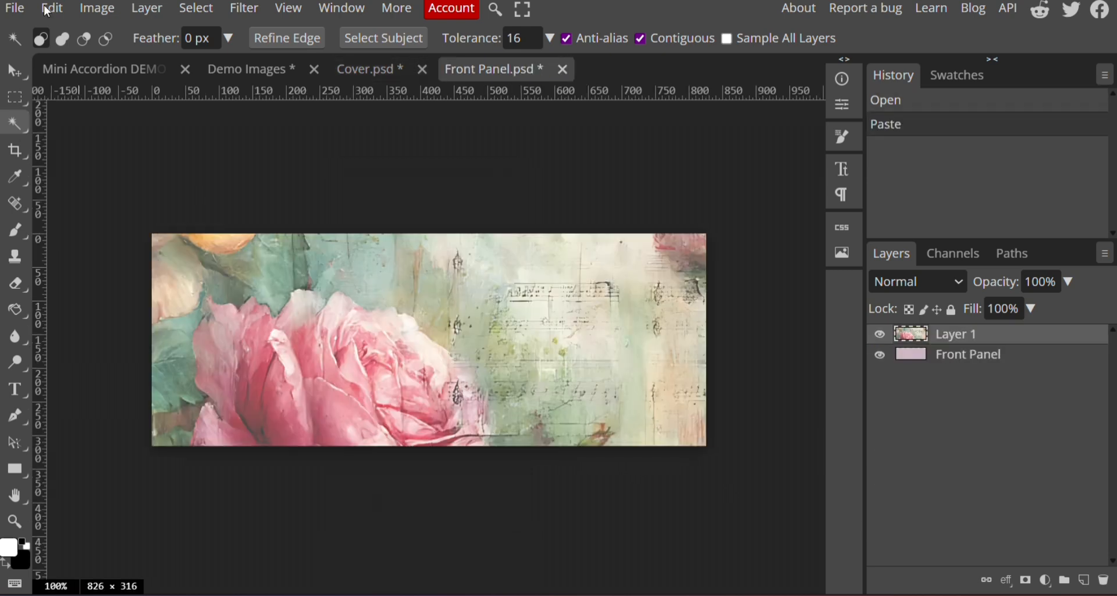
click(59, 15)
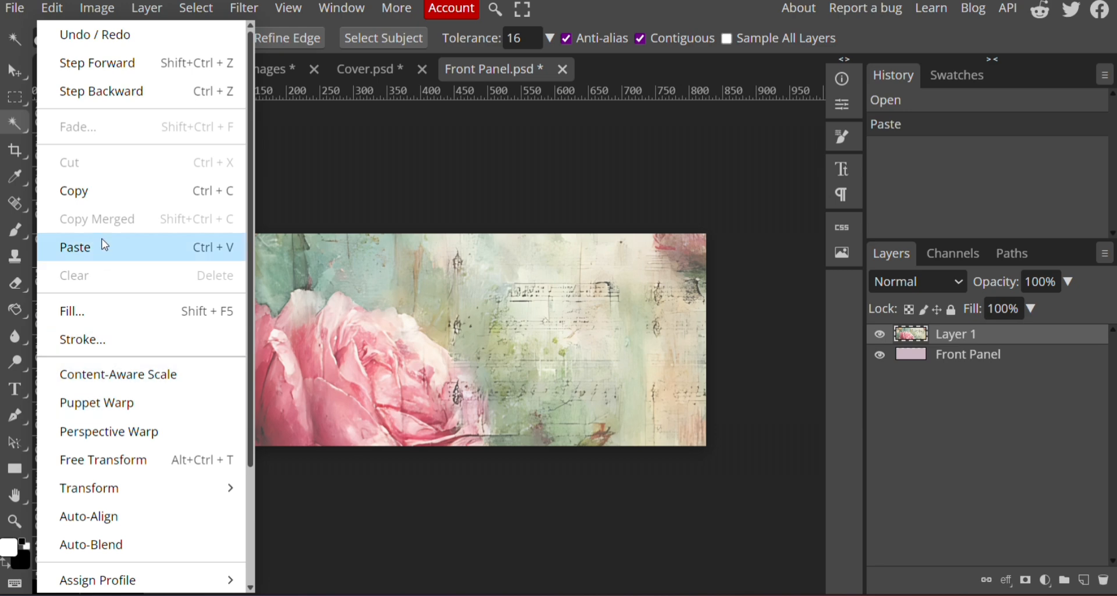
mouse_move(200, 494)
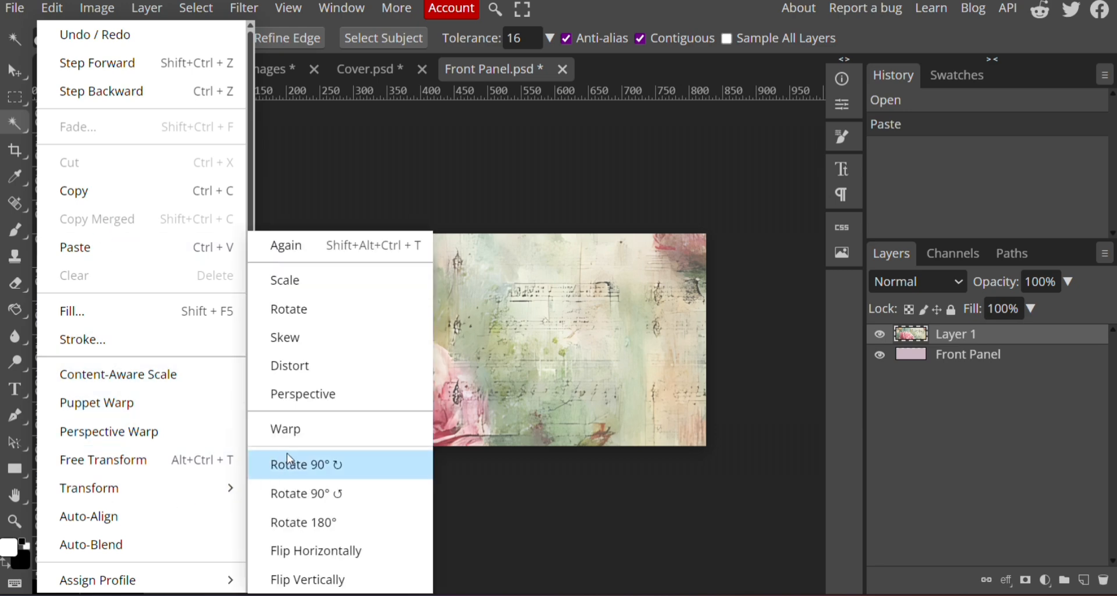
click(284, 281)
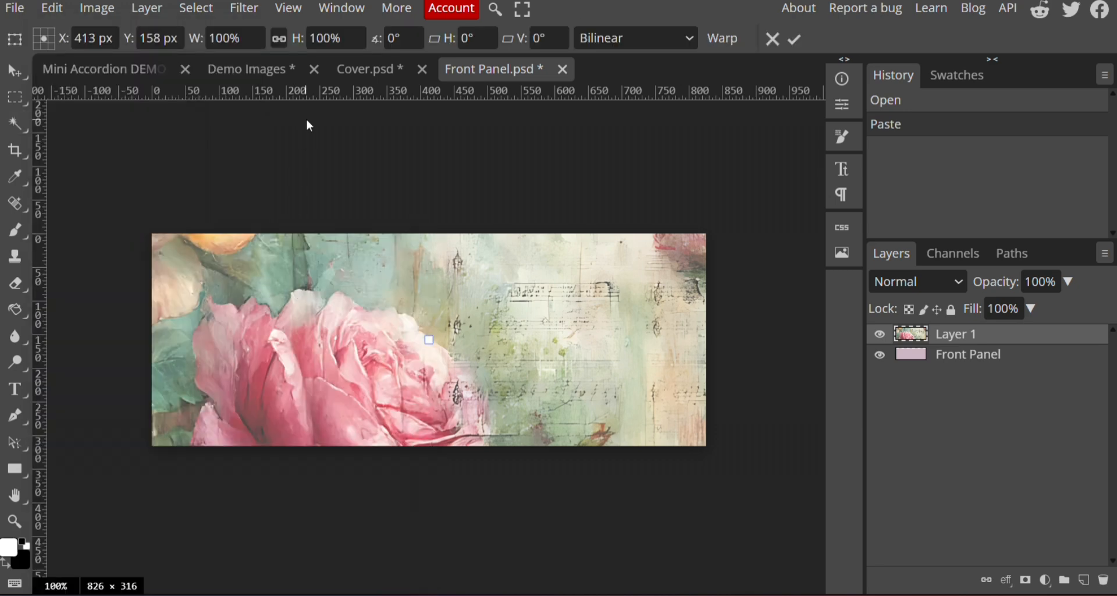
double_click(321, 39)
text(2)
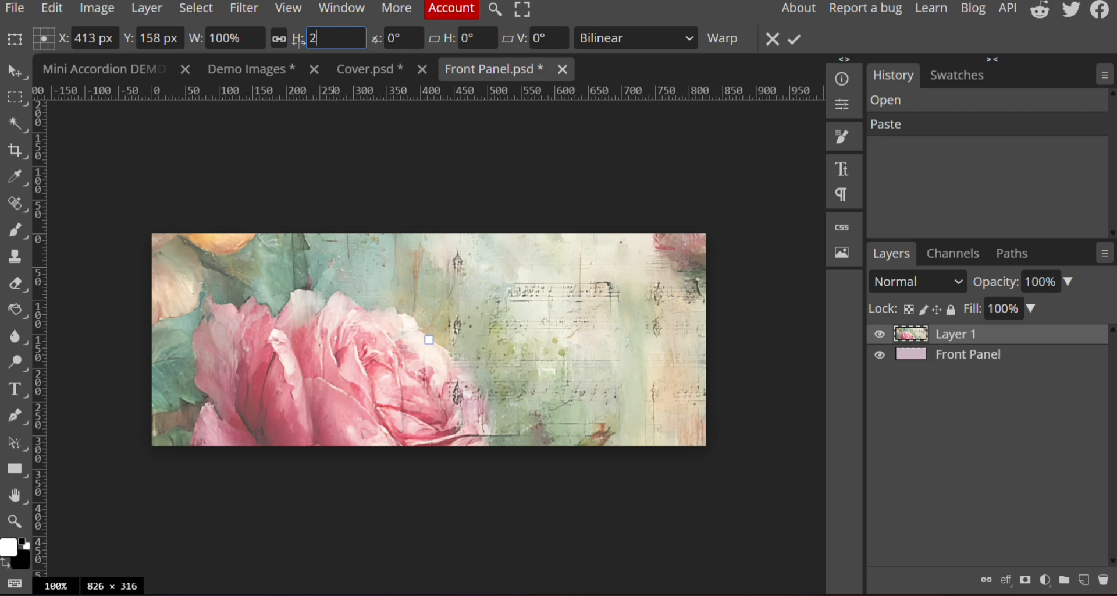
text(0%)
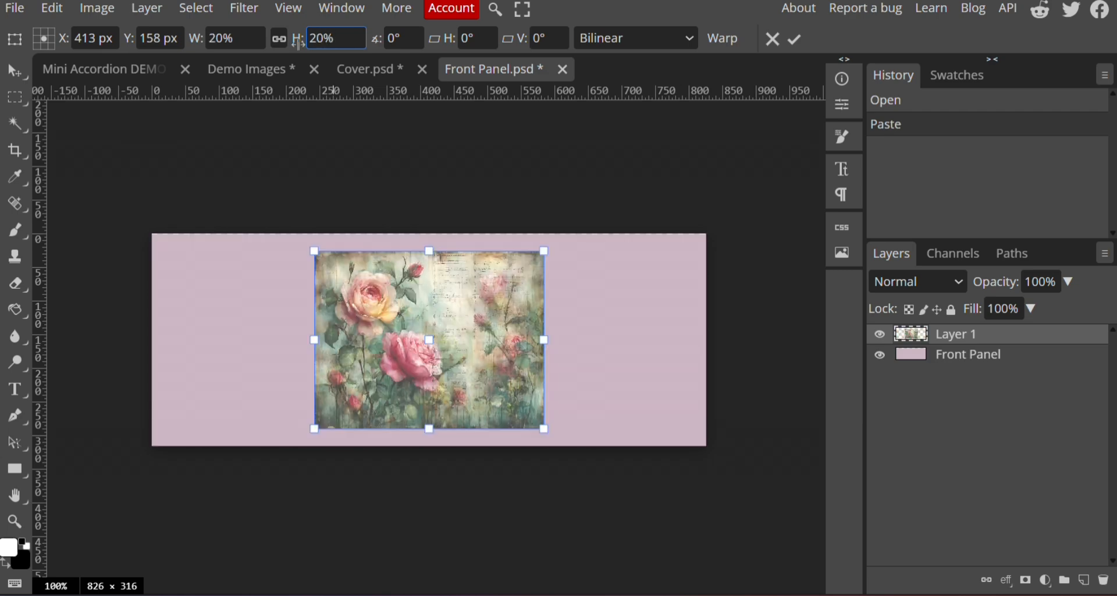
Step: Enlarge the roses image to about 48.87% and position it at about X 408 px, Y 245 px to cover the Front Panel, applying the transform
drag(309, 257, 87, 201)
drag(536, 430, 728, 529)
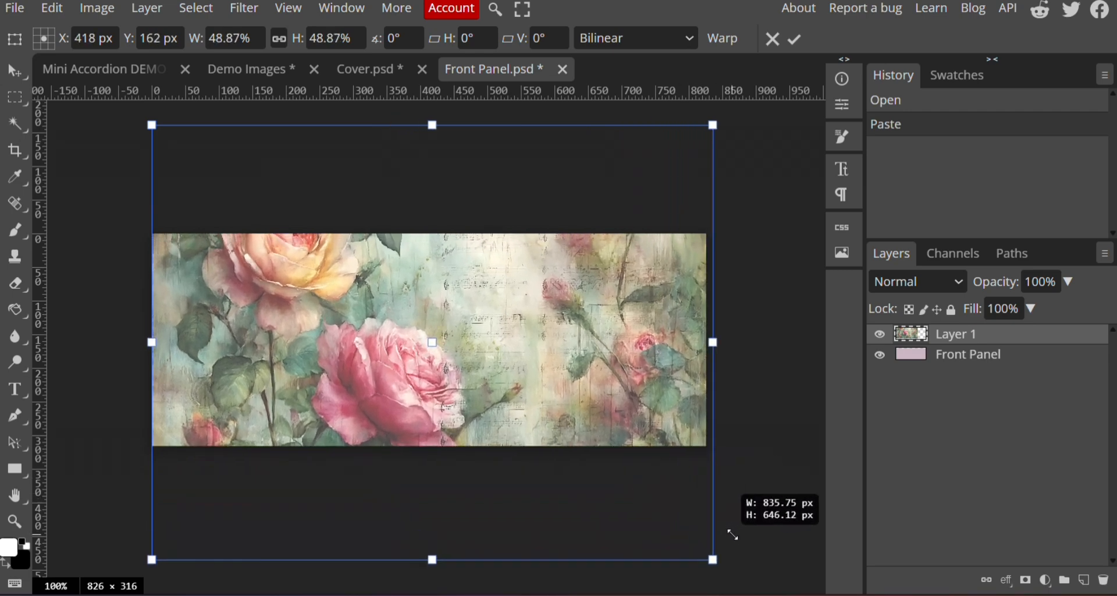
drag(628, 344, 616, 395)
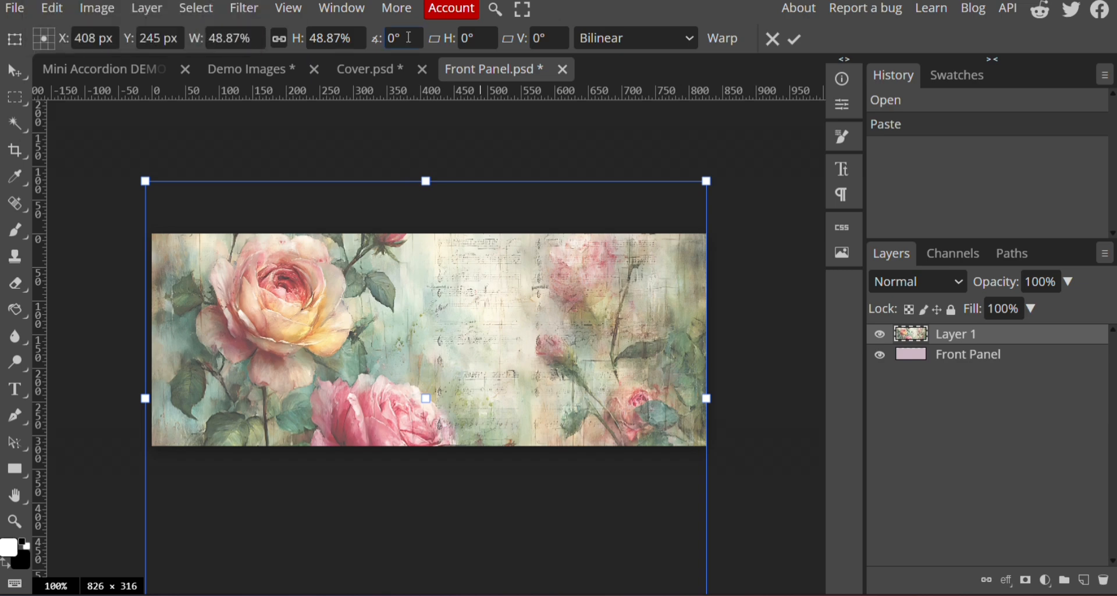
click(796, 39)
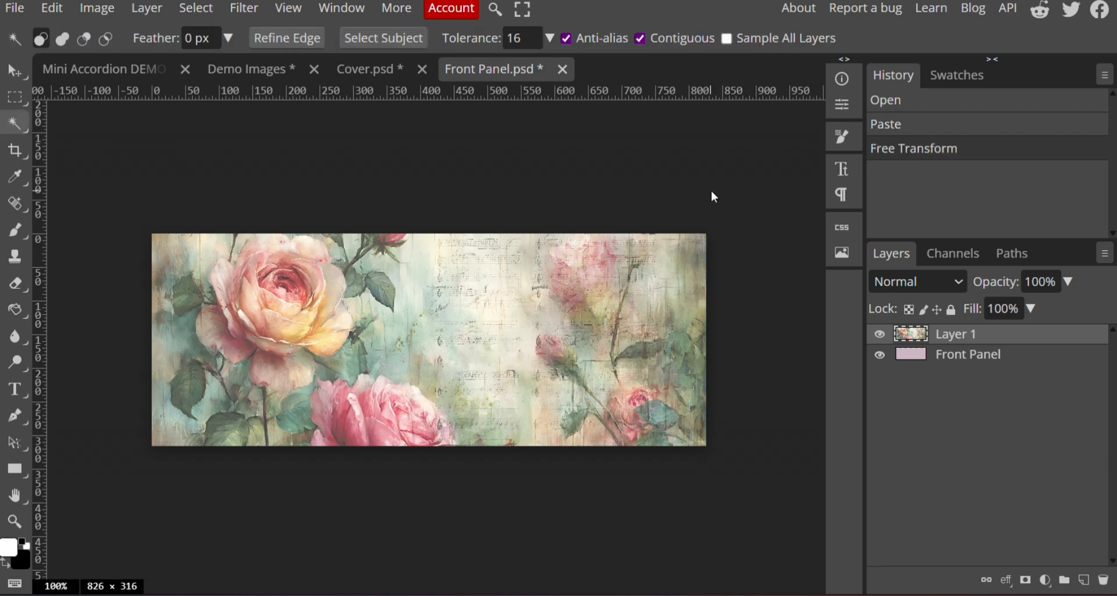
Step: Save the Front Panel smart object to update Cover.psd, and close its document
click(17, 8)
click(98, 191)
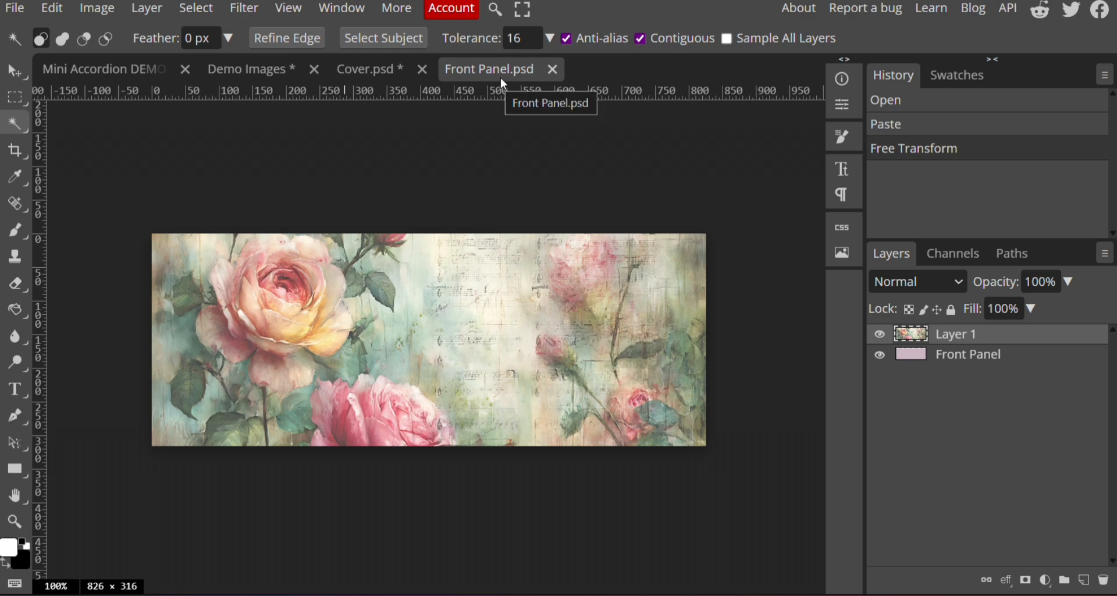
click(553, 69)
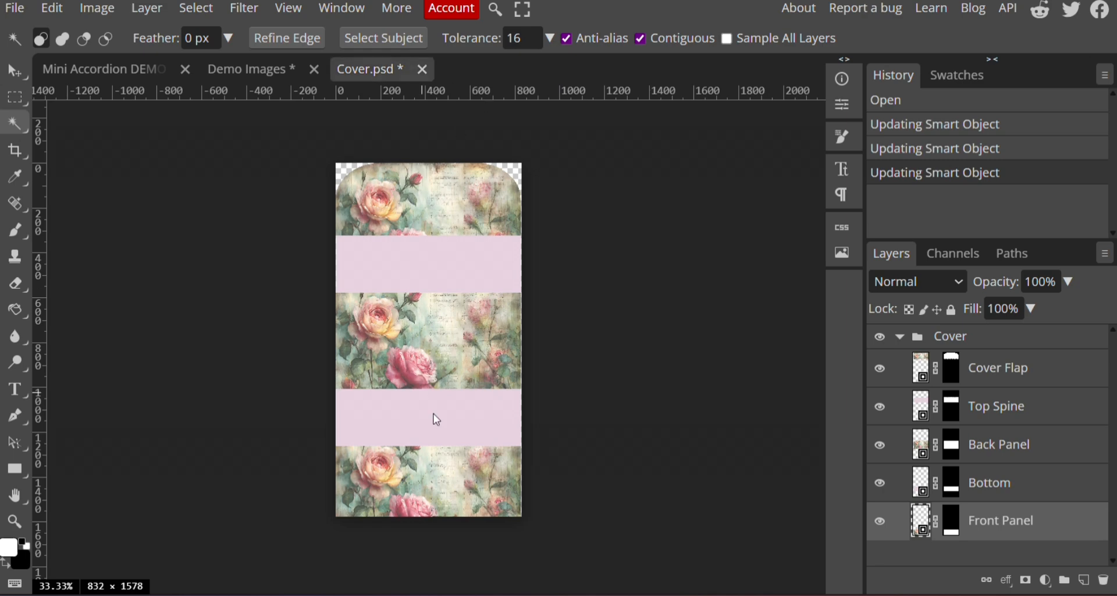
Step: In Demo Images, select the transparent area around Layer 3's roses with Magic Wand, and copy the brown botanical parchment image from Layer 2
click(997, 410)
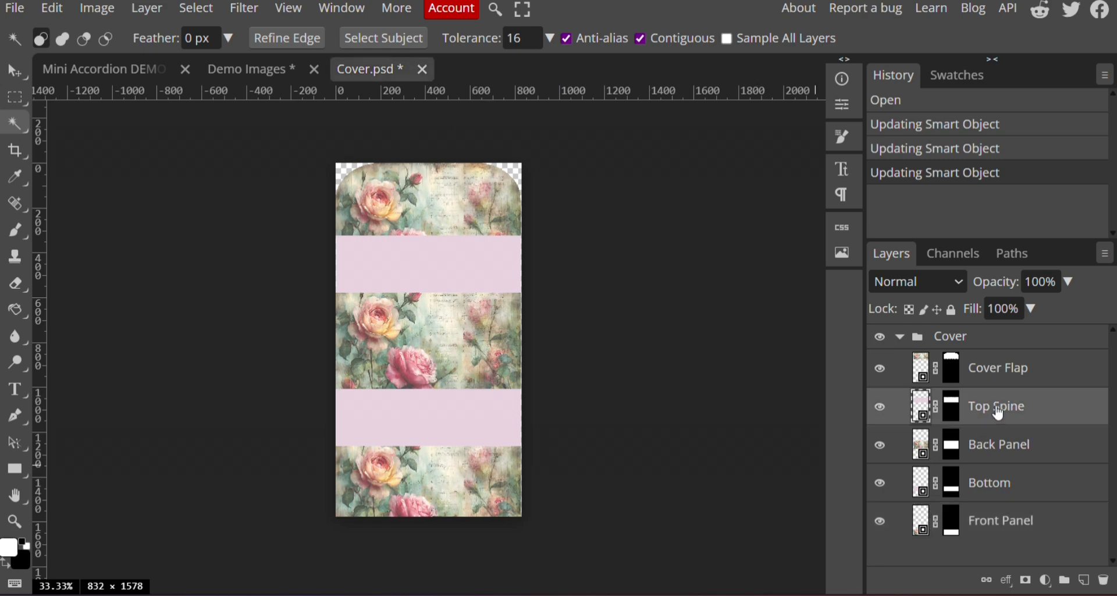
click(248, 72)
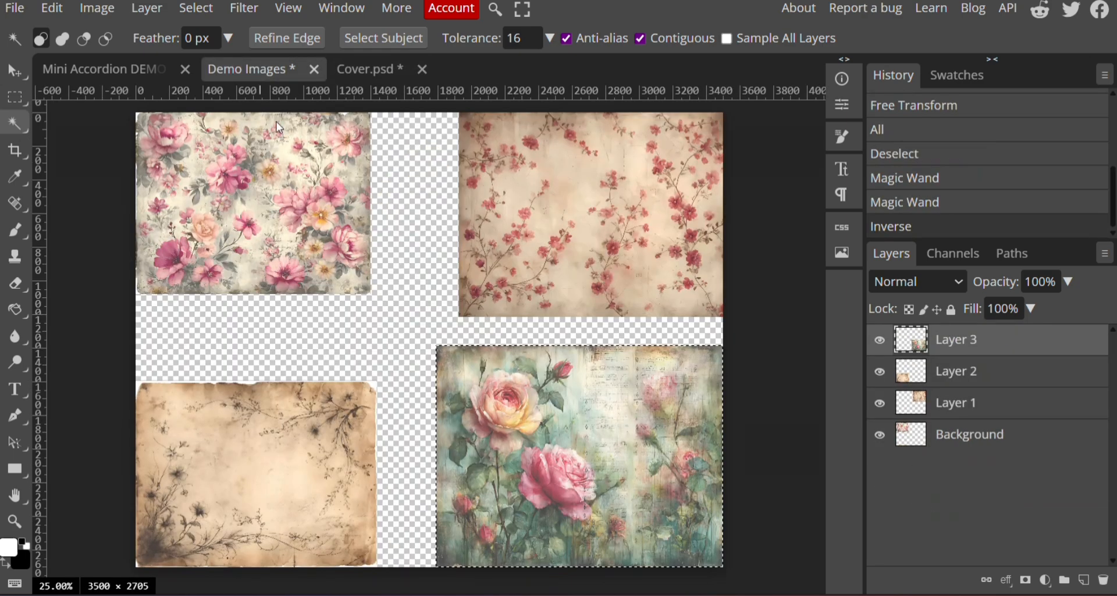
click(288, 435)
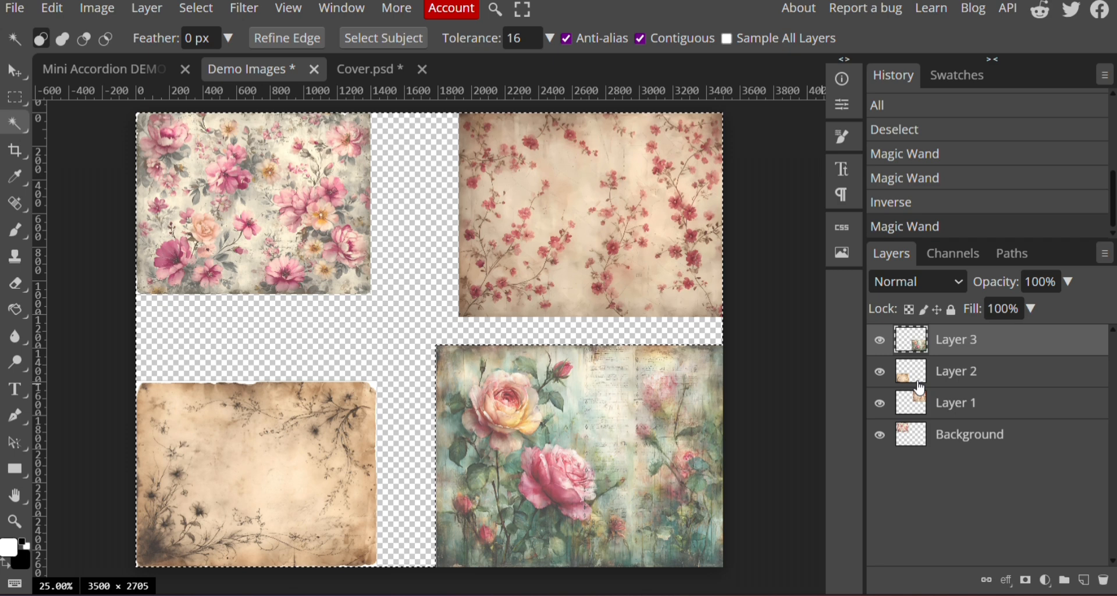
click(960, 378)
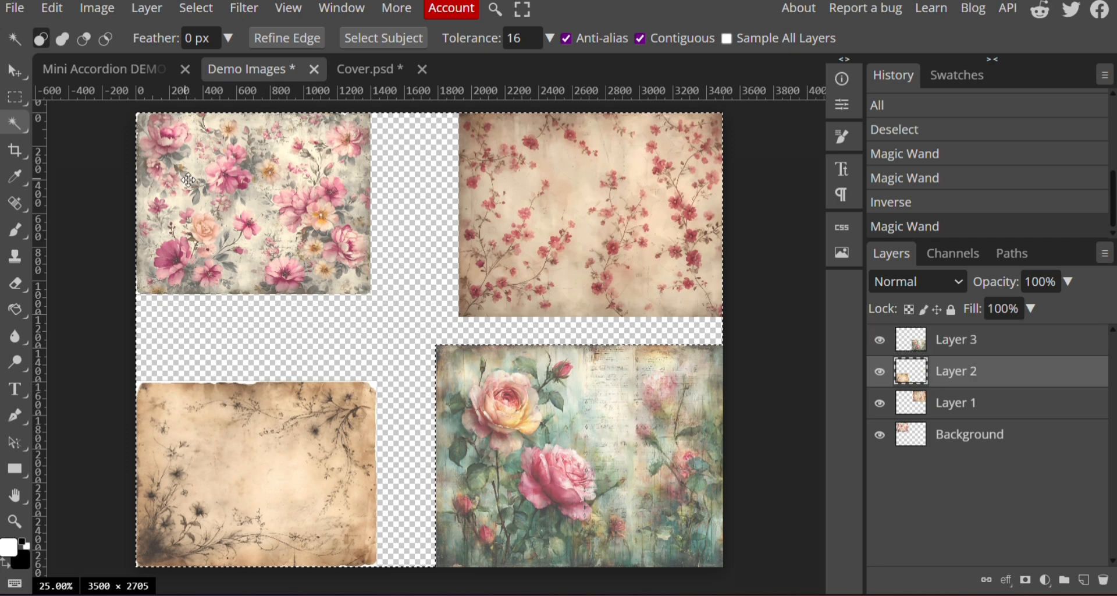
Step: Paste the parchment image into the Top Spine smart object from Cover.psd and scale it proportionally to 20%
click(370, 73)
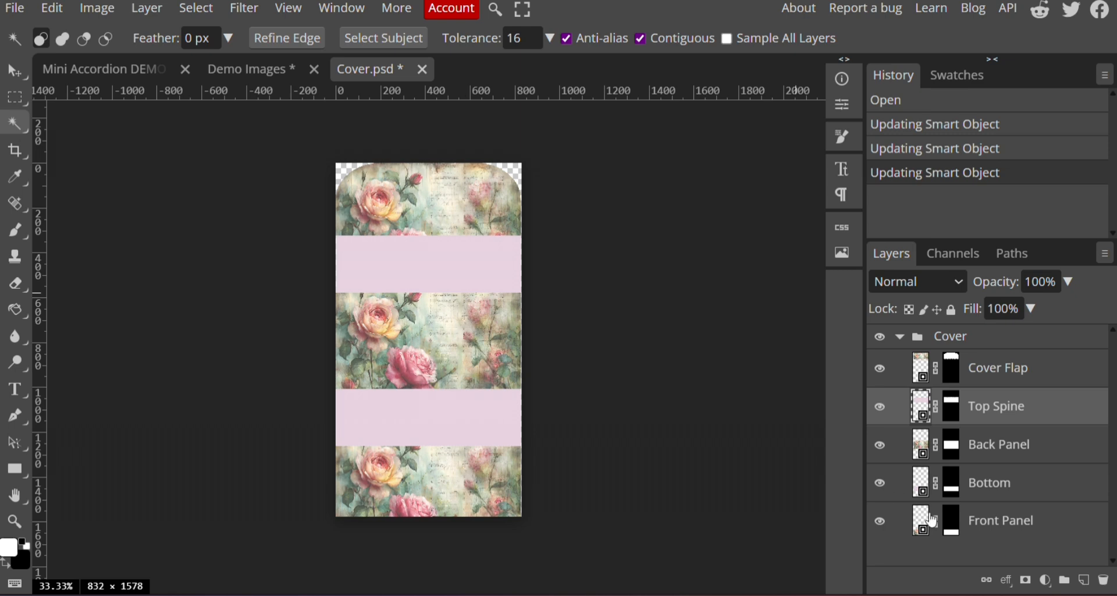
double_click(919, 414)
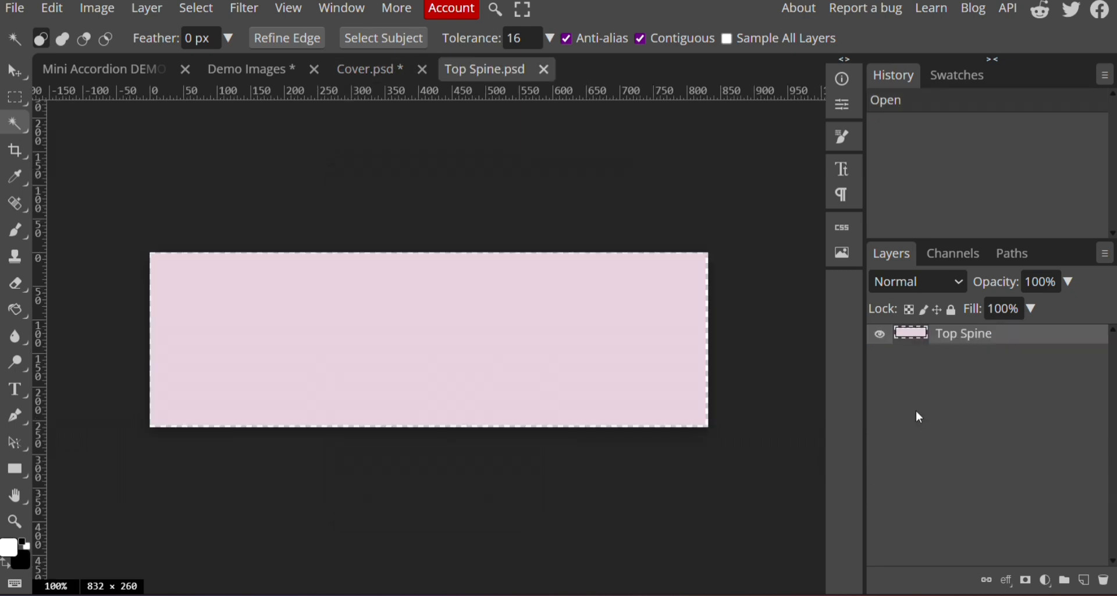
key(ctrl+v)
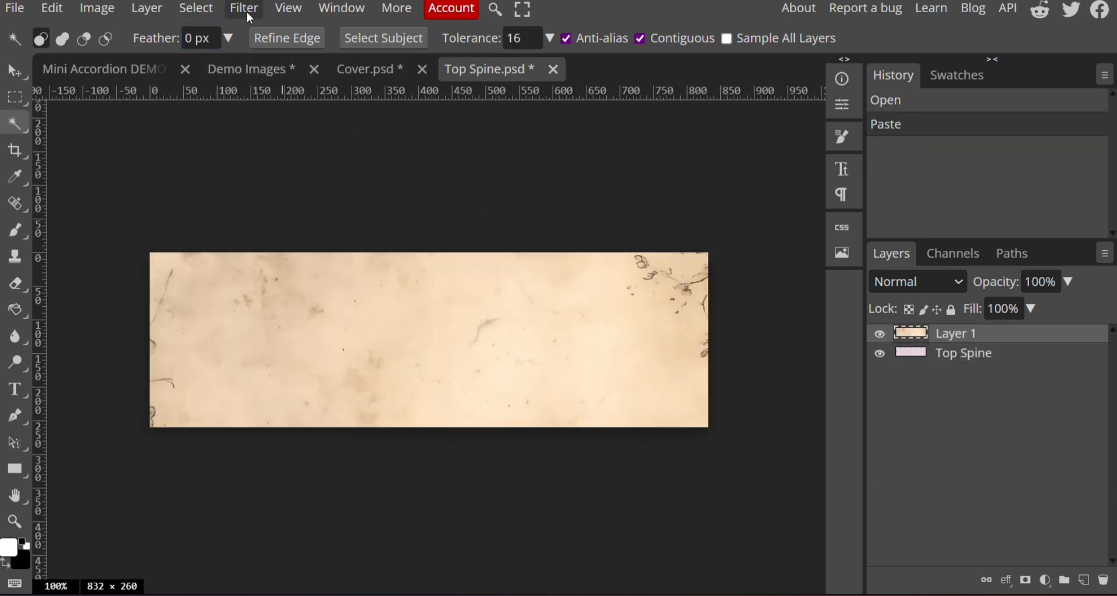
click(52, 8)
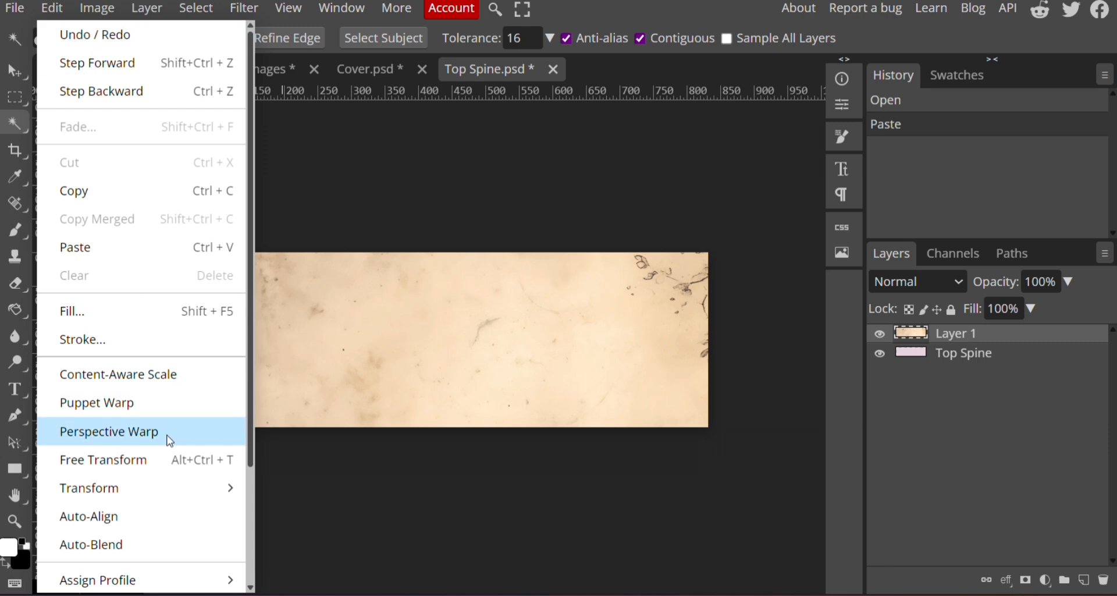
mouse_move(130, 487)
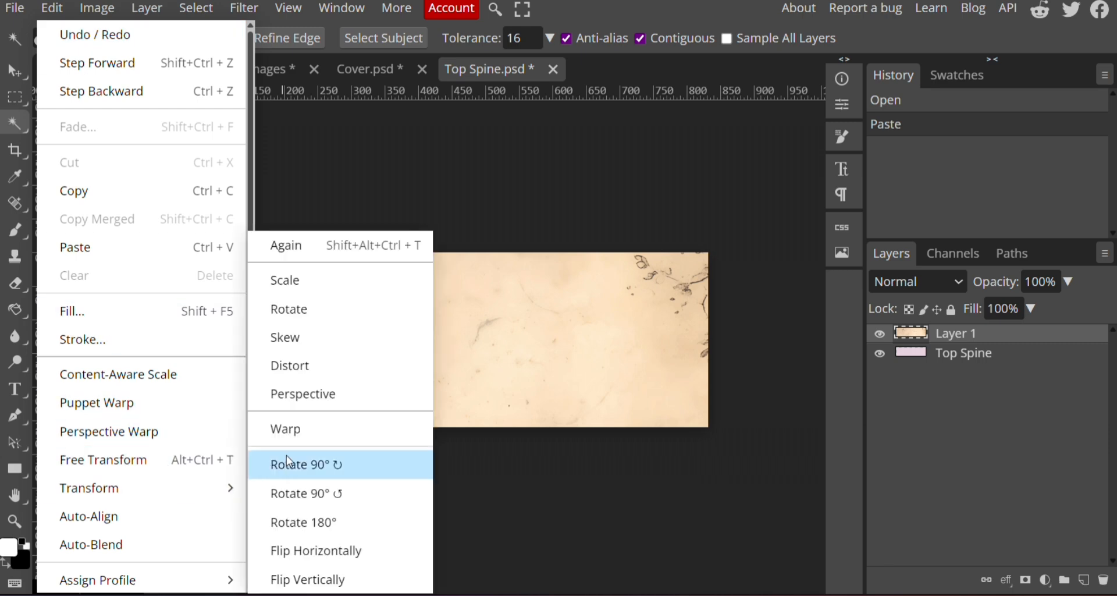
click(285, 281)
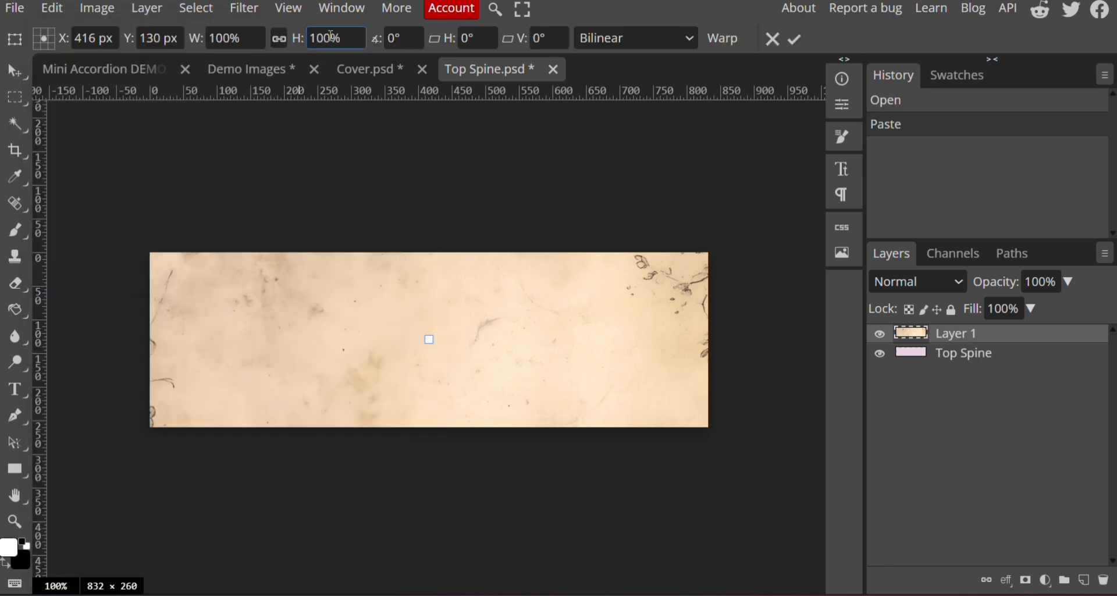
text(20)
key(Return)
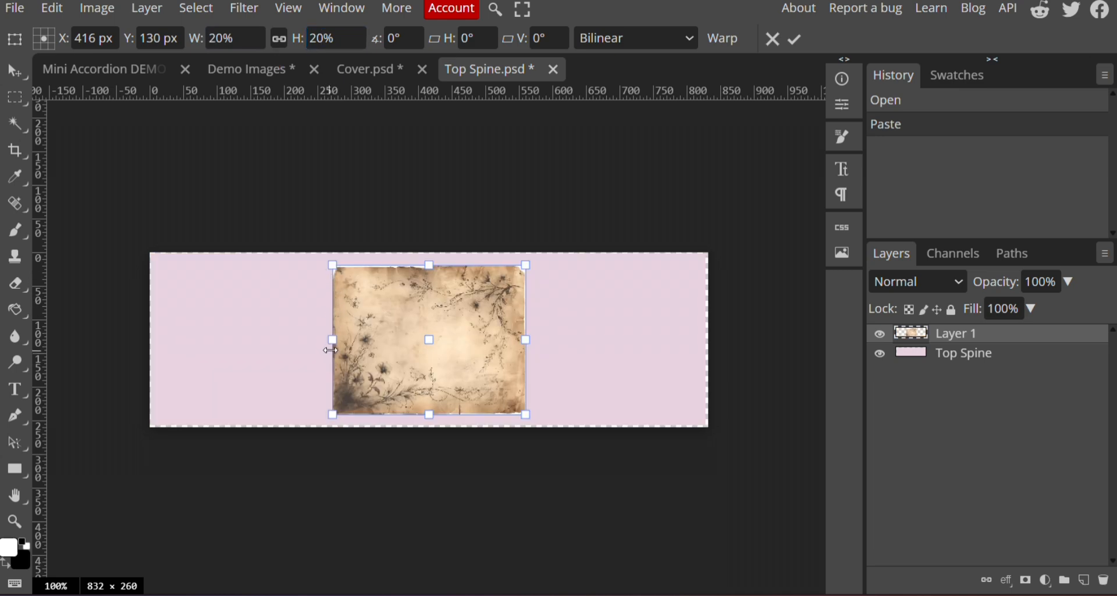
Step: Enlarge the parchment image to about 59.39% and position it at about X 427 px, Y 121 px to cover the Top Spine, applying the transform
drag(330, 349, 143, 332)
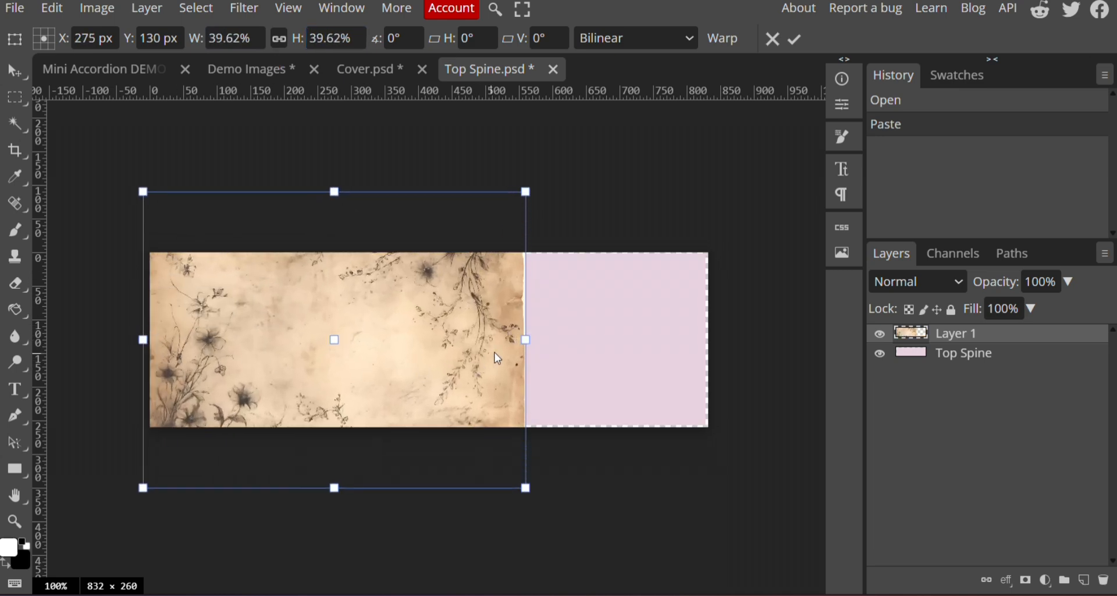
drag(531, 340, 717, 340)
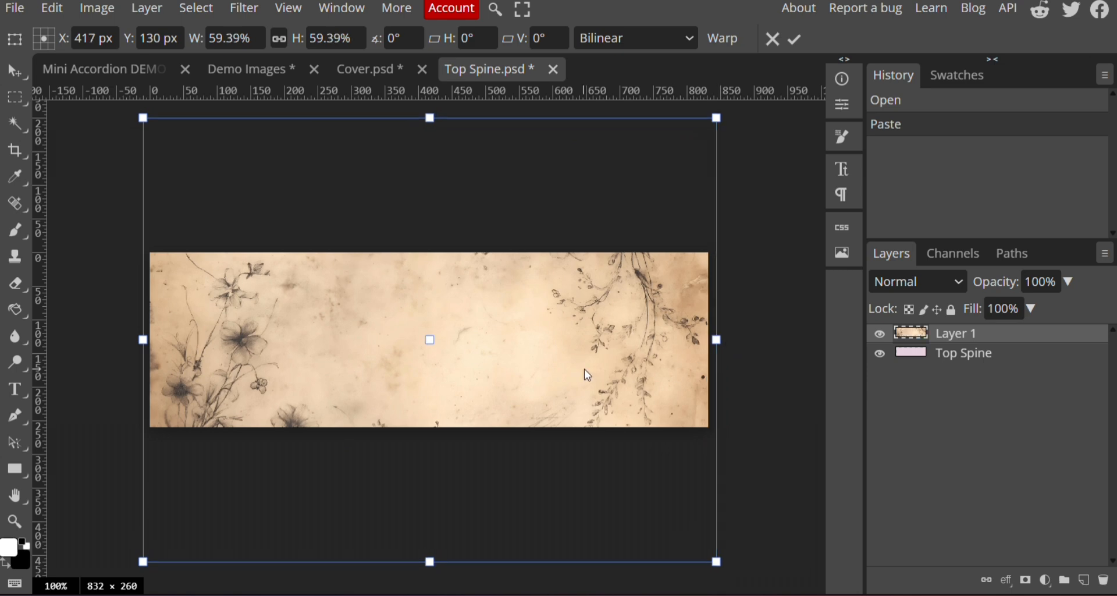
drag(588, 376, 593, 369)
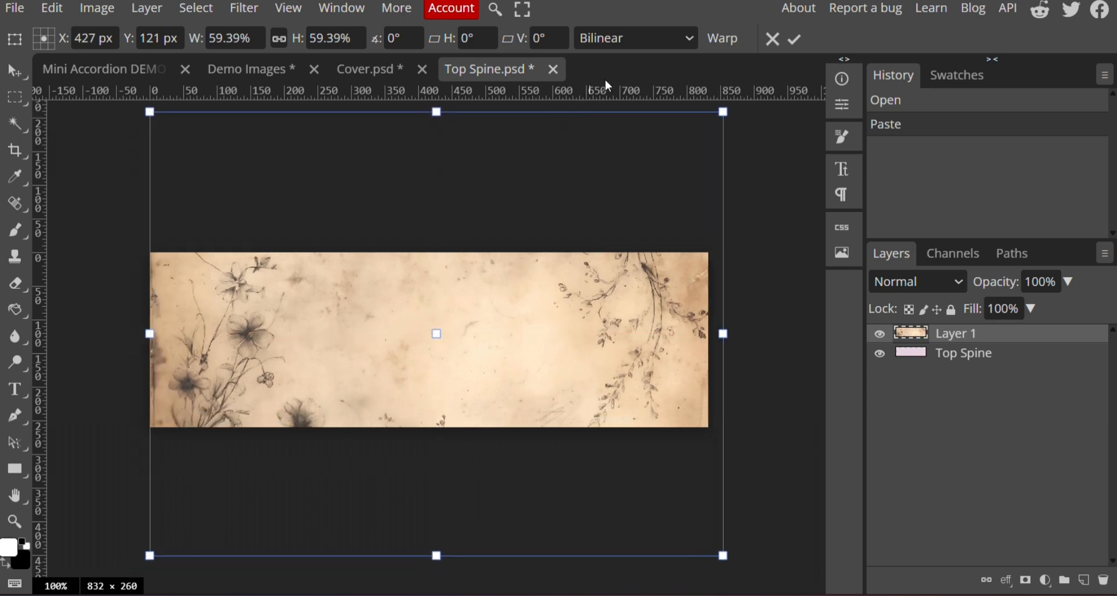
click(794, 39)
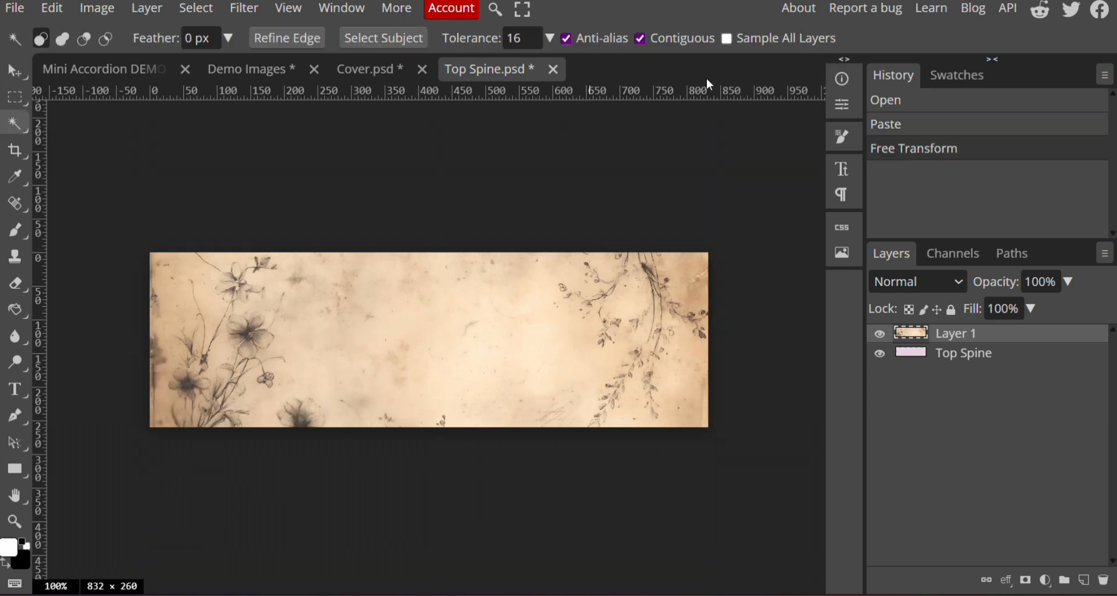
Step: Save the Top Spine smart object and return to Cover.psd
click(19, 9)
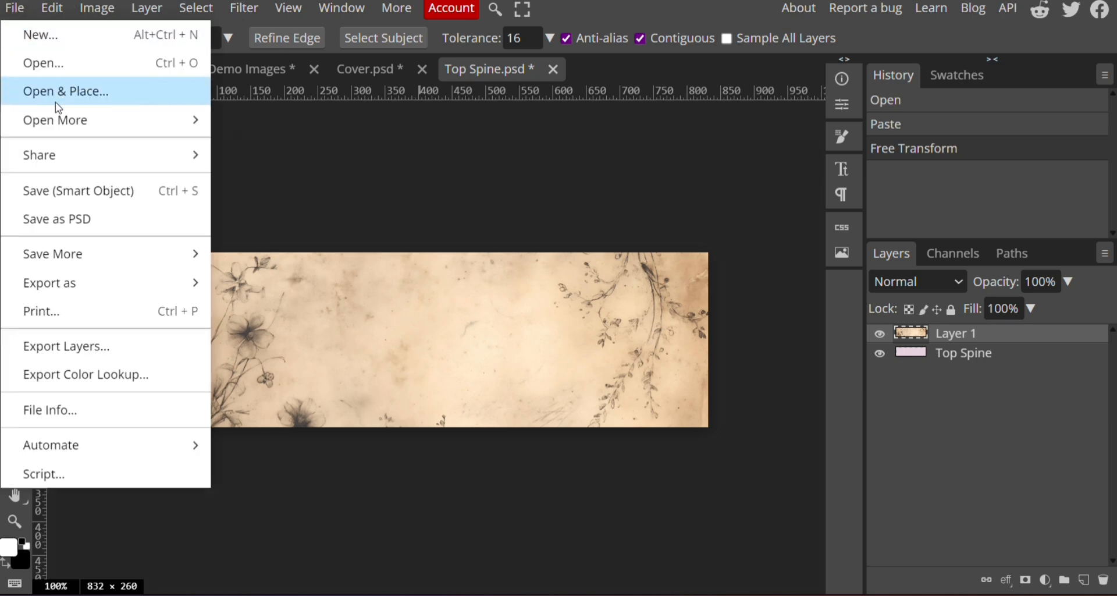
click(80, 194)
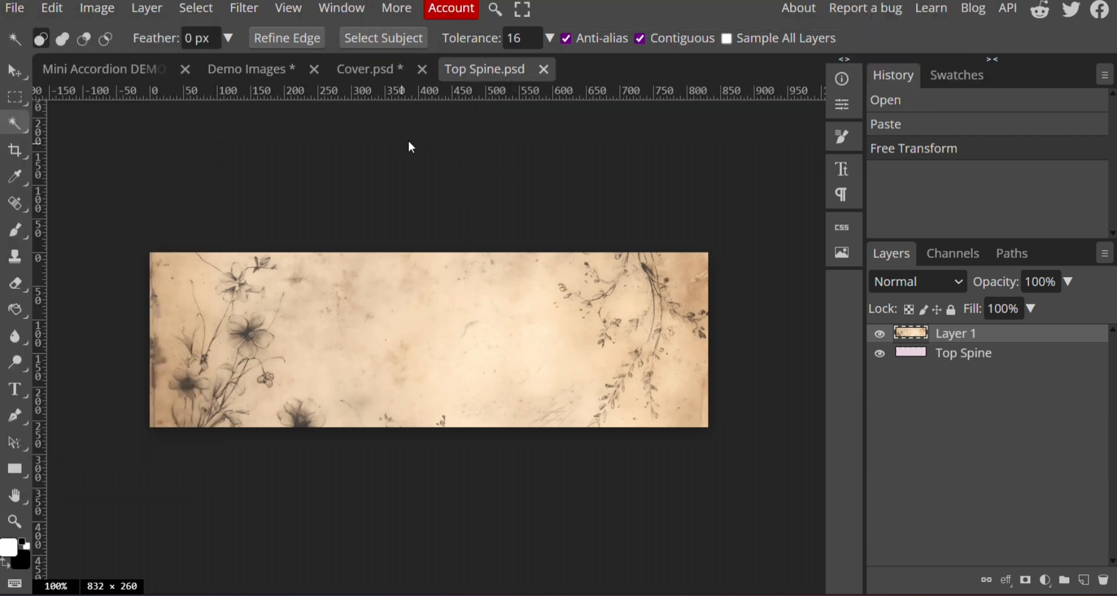
click(390, 70)
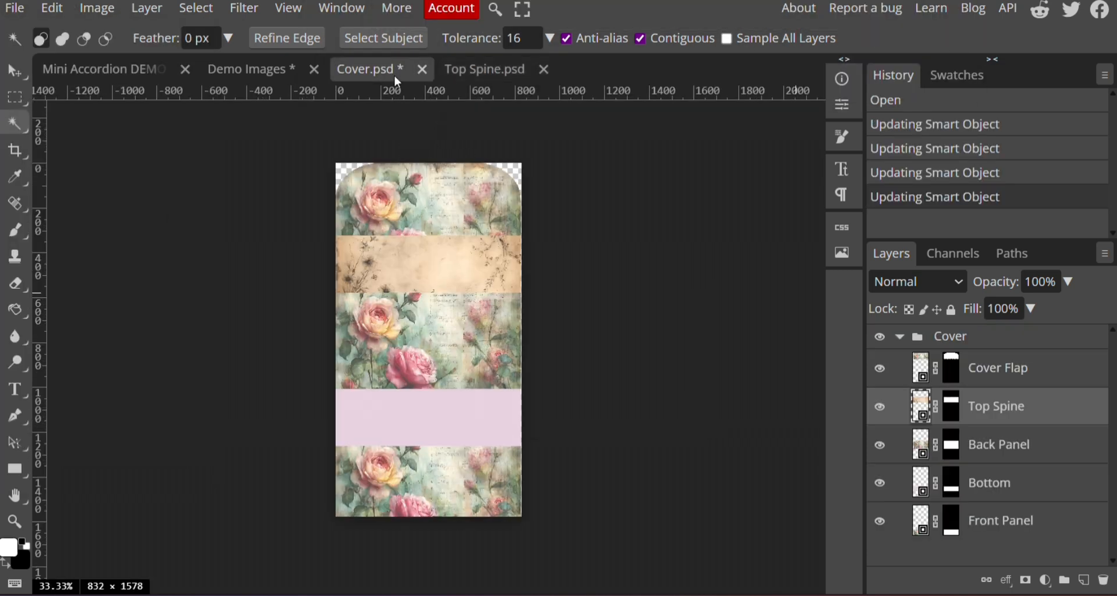
Step: Paste the parchment image into the Bottom smart object from Cover.psd and scale it proportionally to 20%
double_click(924, 493)
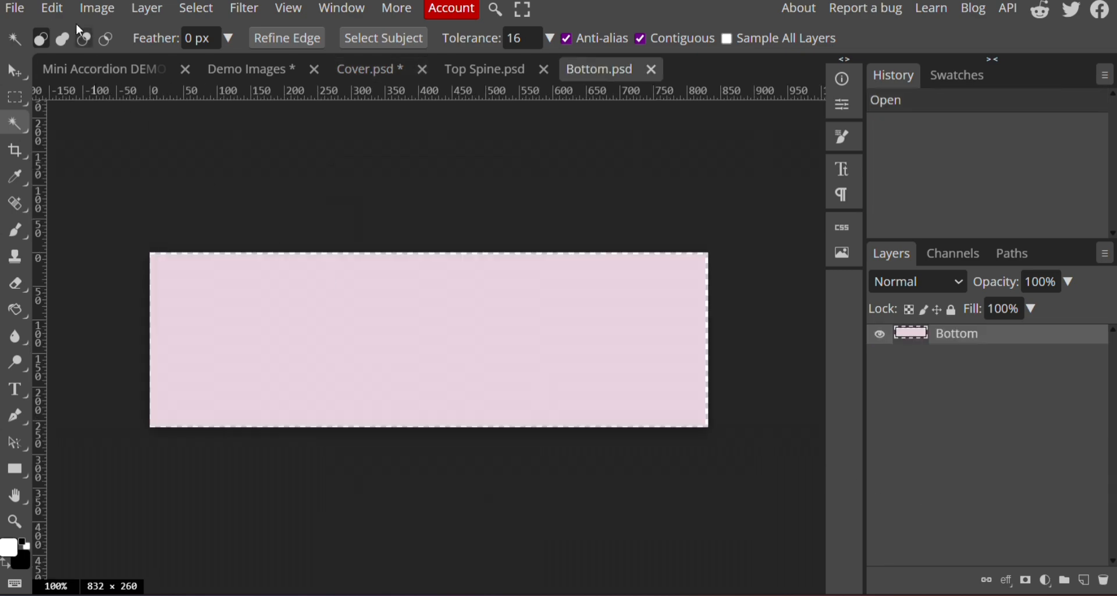
key(ctrl+v)
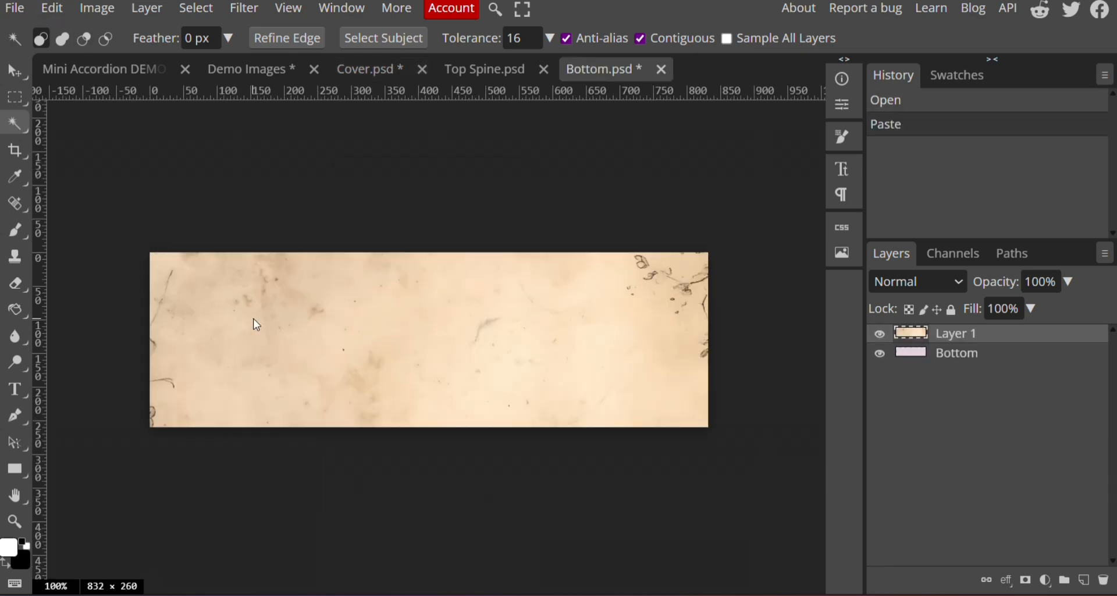
click(48, 13)
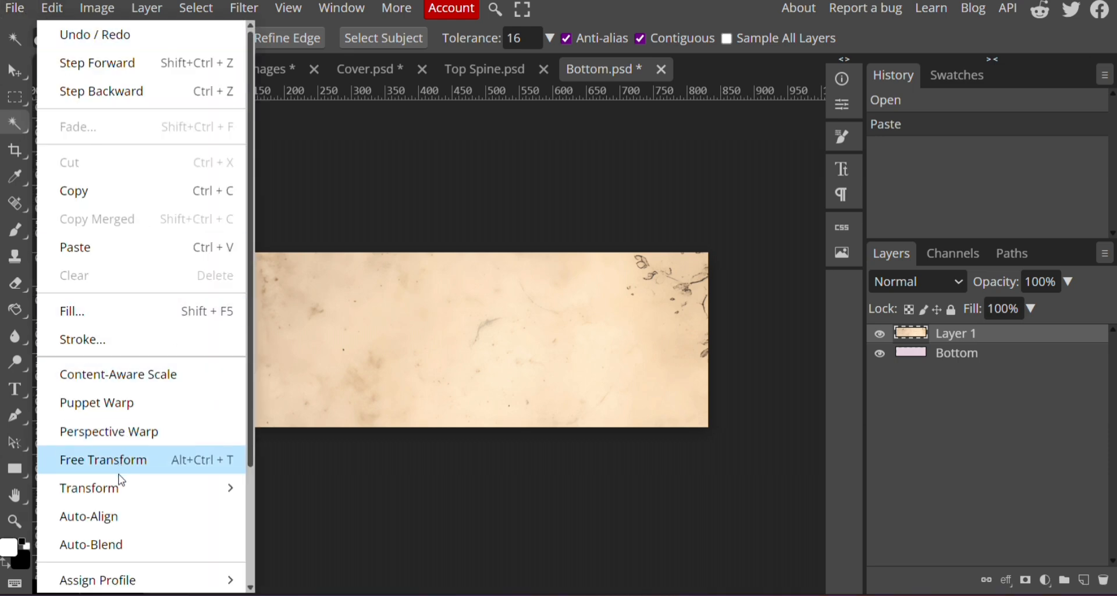
mouse_move(122, 488)
click(303, 279)
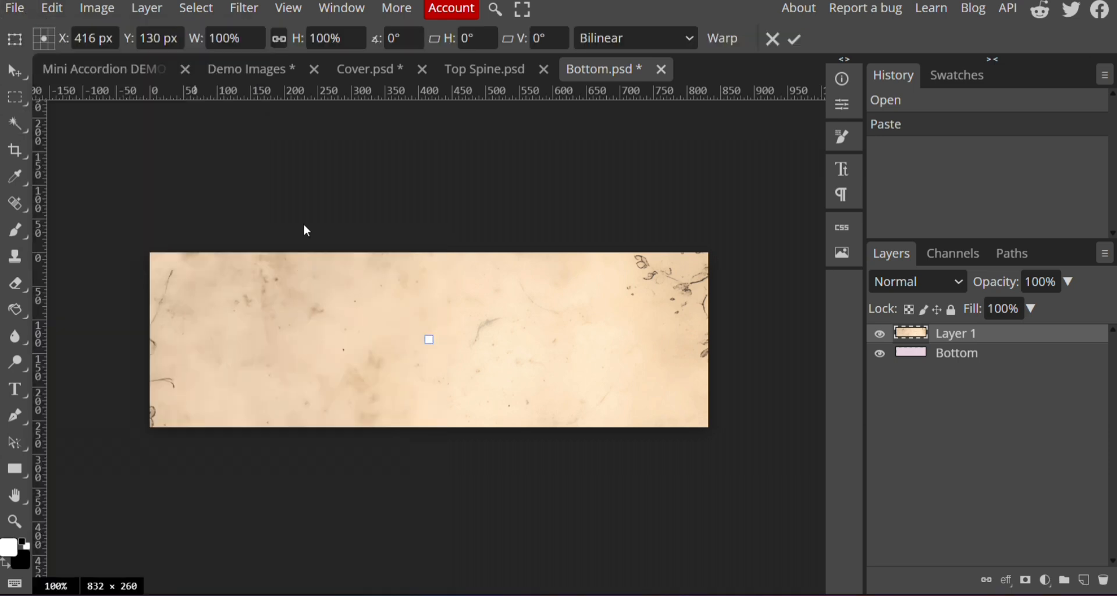
double_click(328, 35)
text(2)
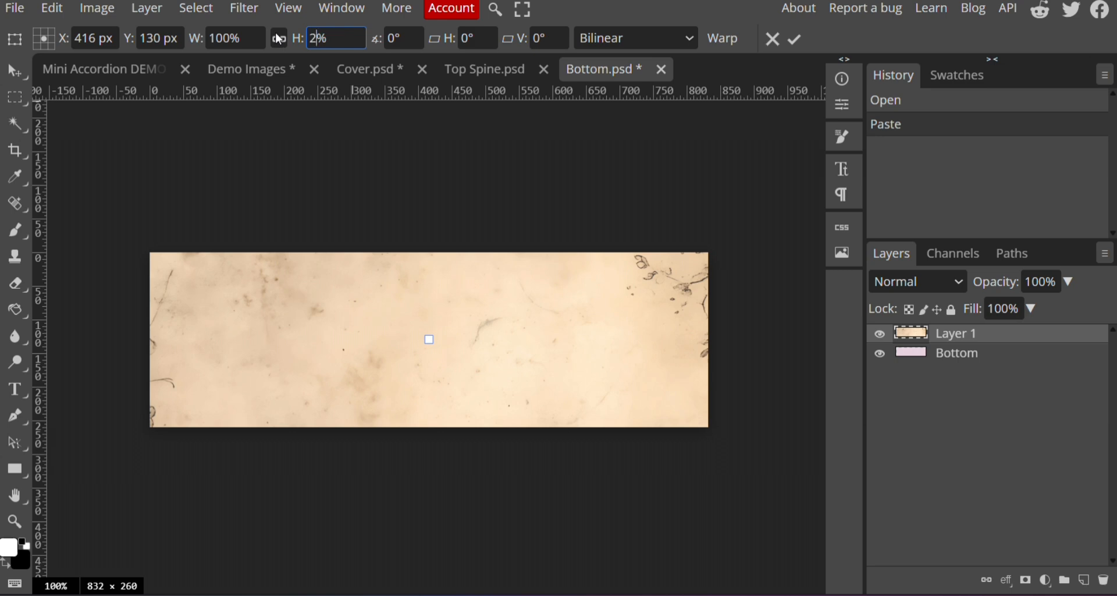
text(0)
click(278, 39)
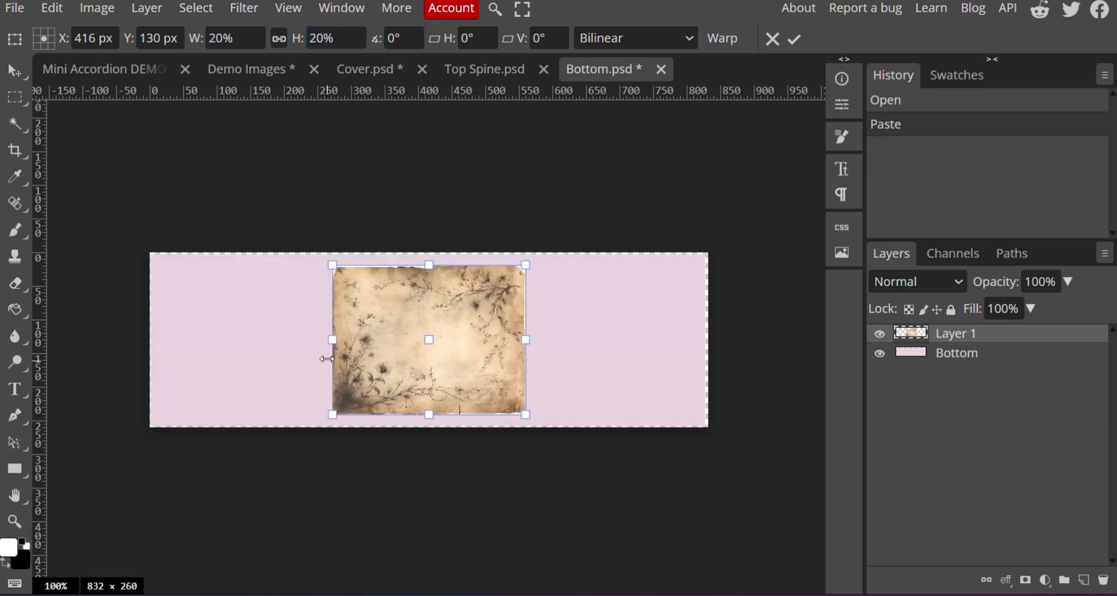
Step: Enlarge the parchment image to about 59.81%, position it at about X 416 px, Y 117 px to cover Bottom, and apply the transform
drag(332, 340, 143, 339)
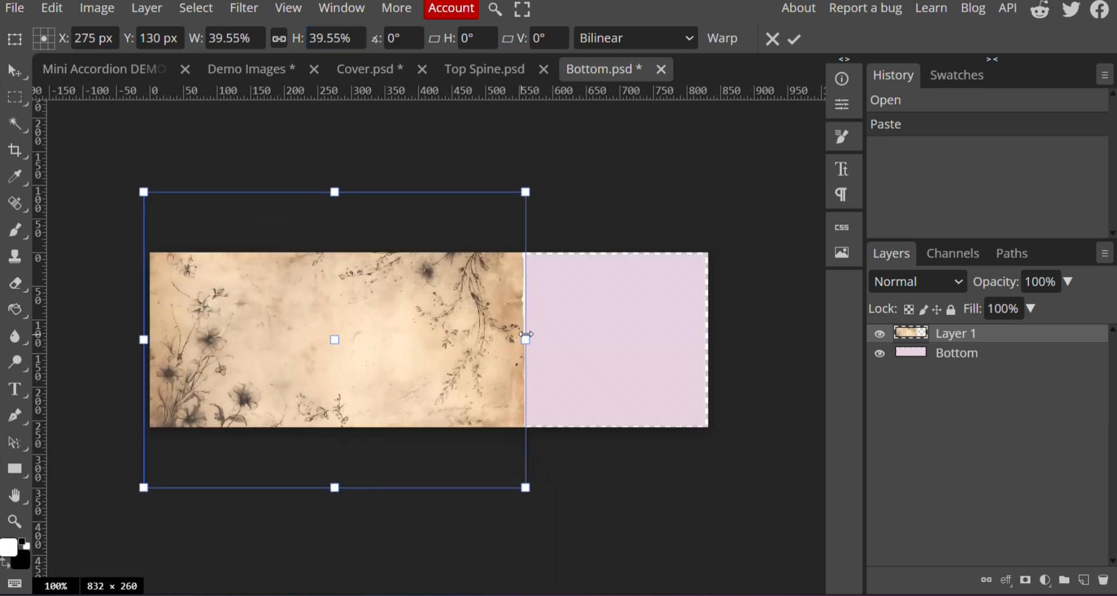
drag(526, 336, 722, 381)
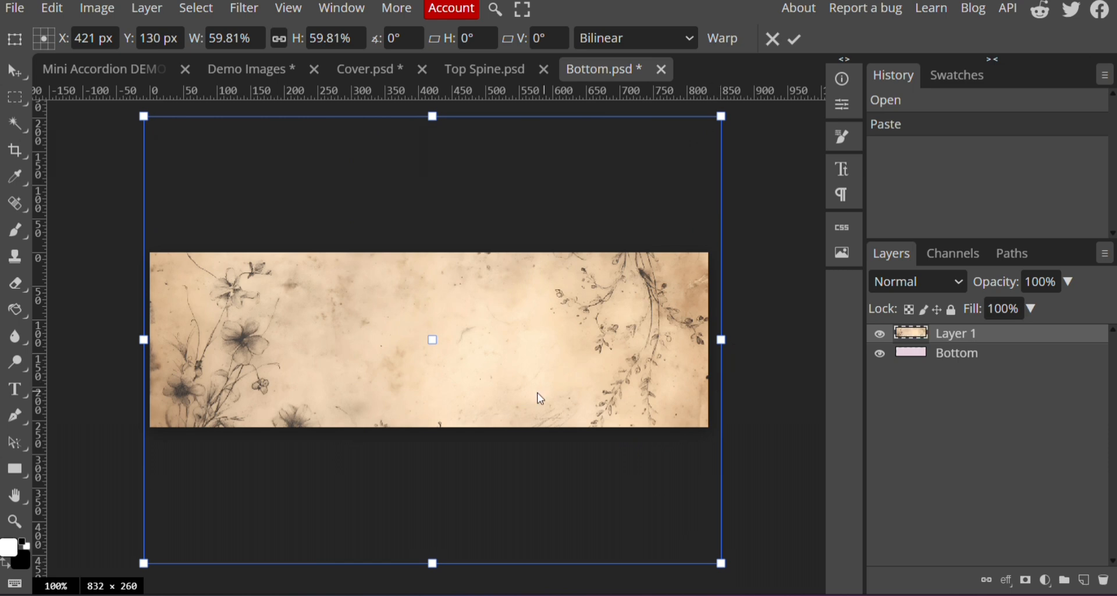
drag(540, 399, 532, 386)
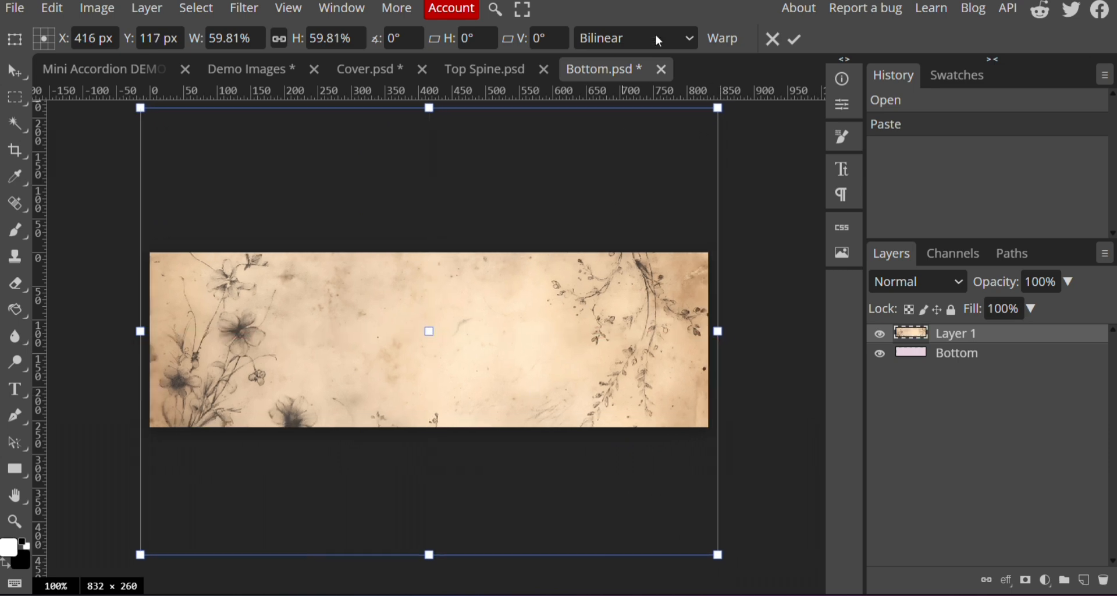
click(794, 39)
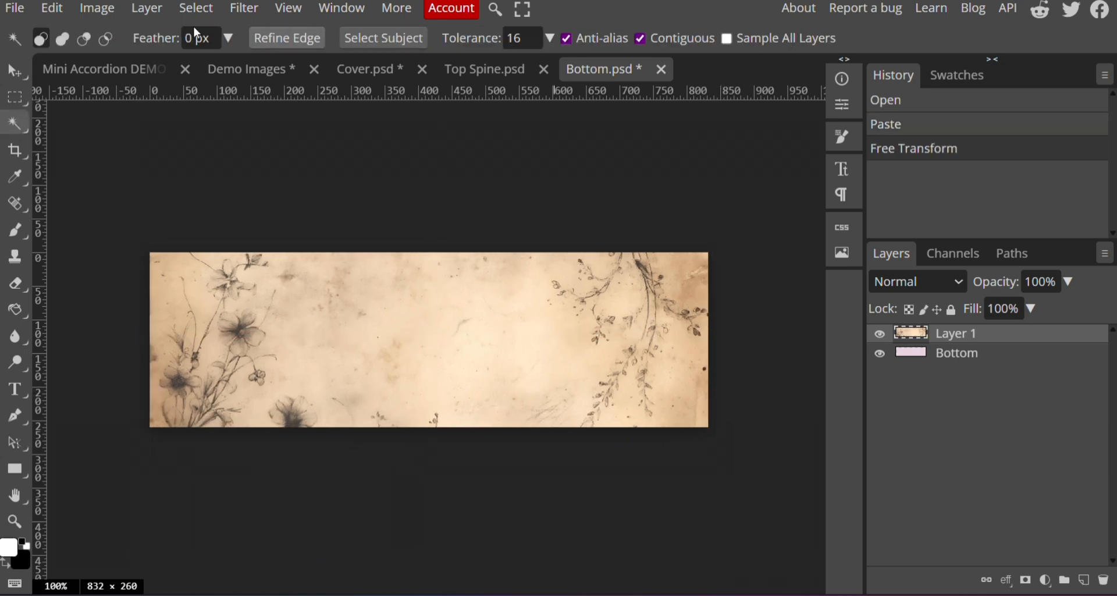
Step: Save the Bottom smart object to update Cover.psd, and close the Bottom and Top Spine documents
click(18, 8)
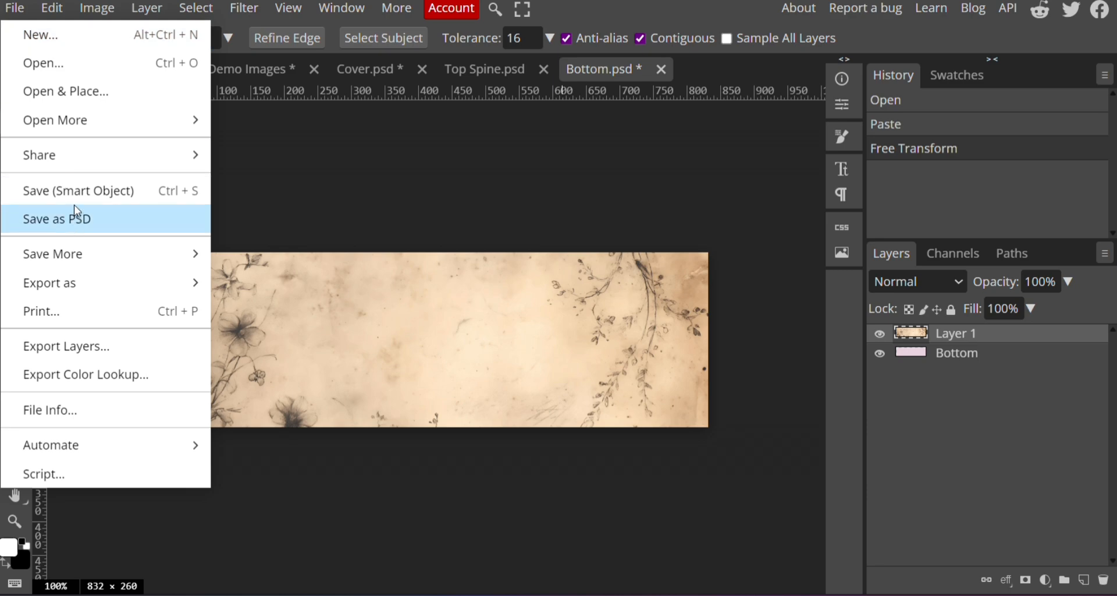
click(96, 195)
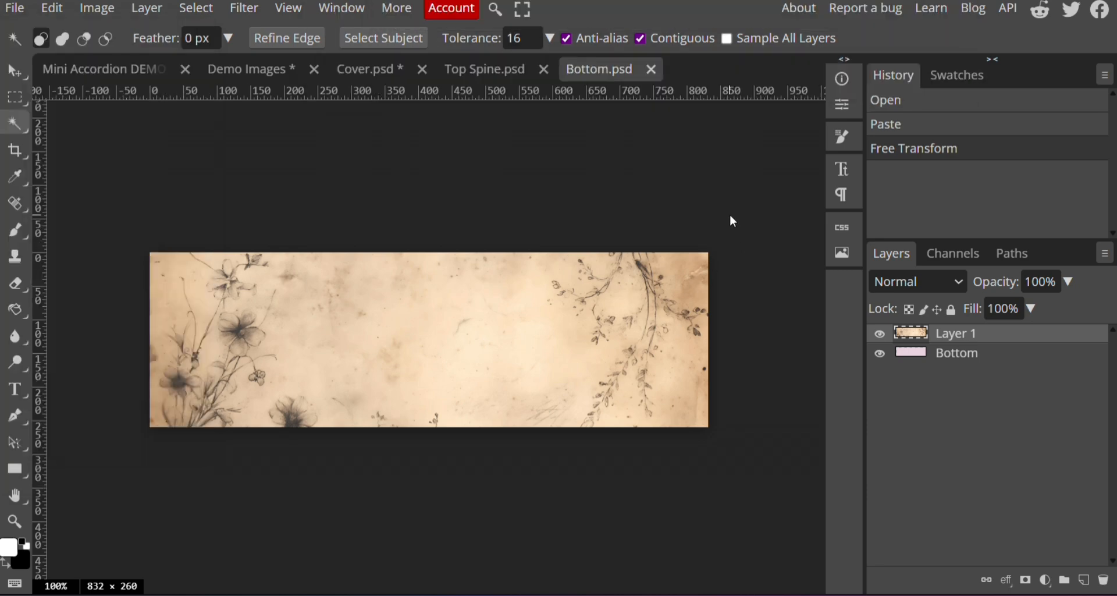
click(651, 69)
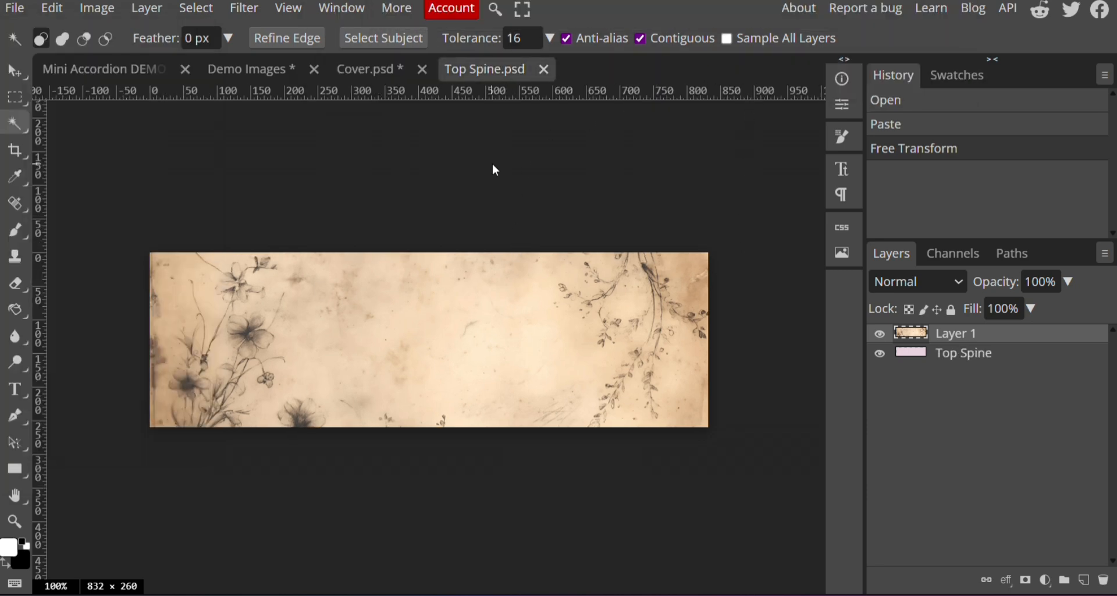
click(544, 69)
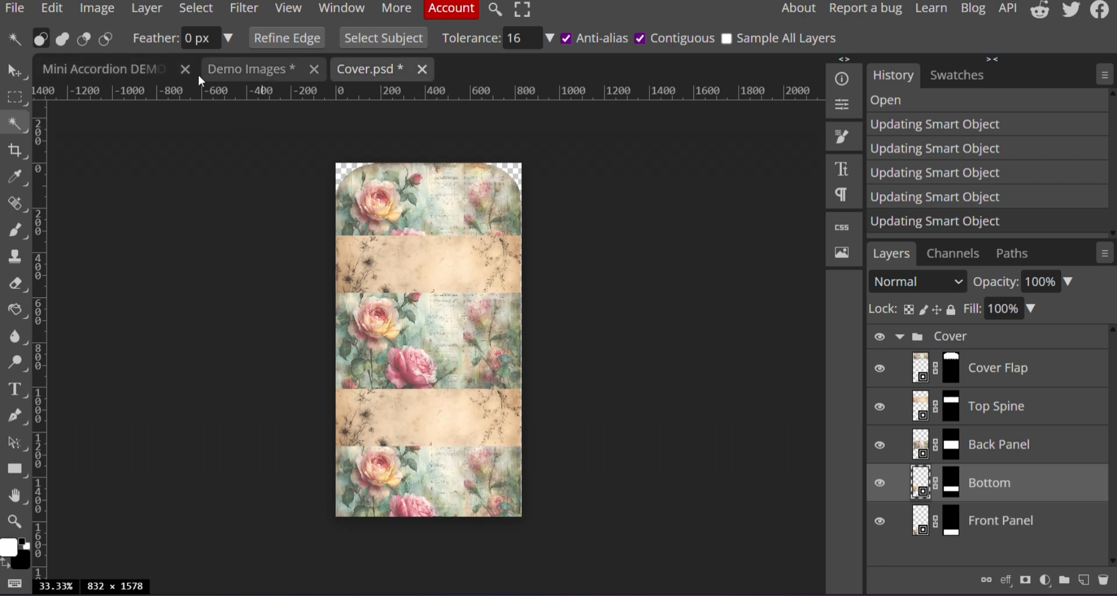
Step: Save the Cover.psd smart object to update the Mini Accordion design, and return to the main document
click(121, 73)
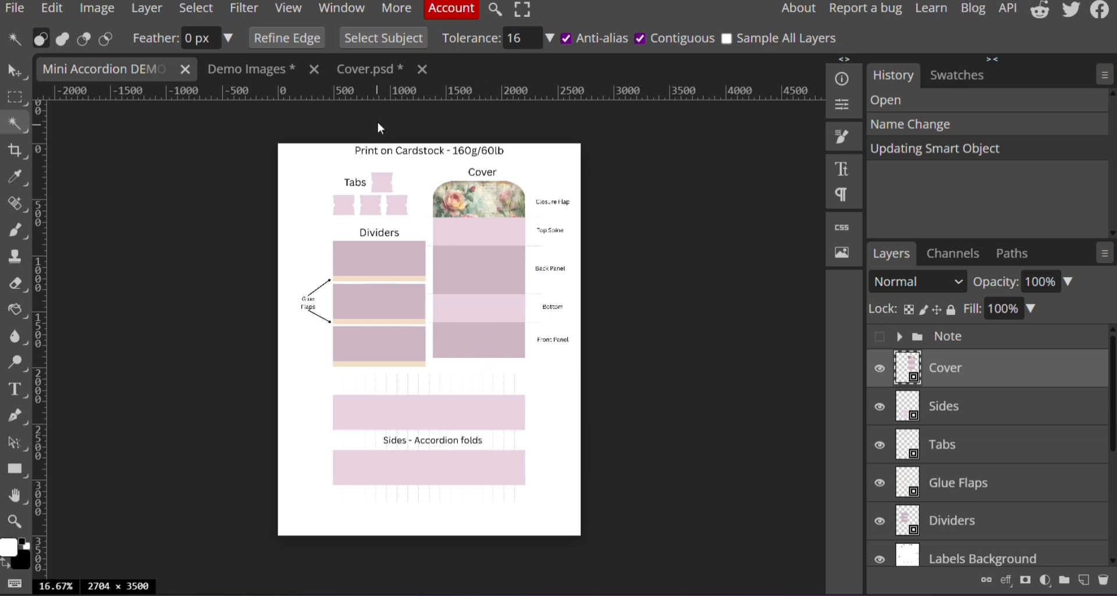
click(361, 69)
click(14, 8)
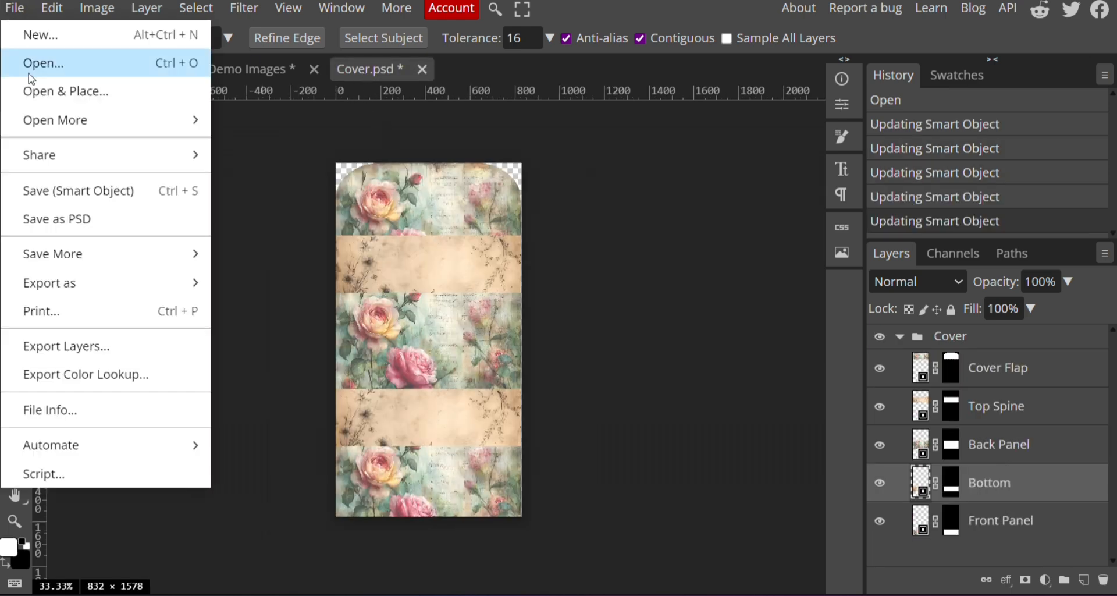
click(72, 194)
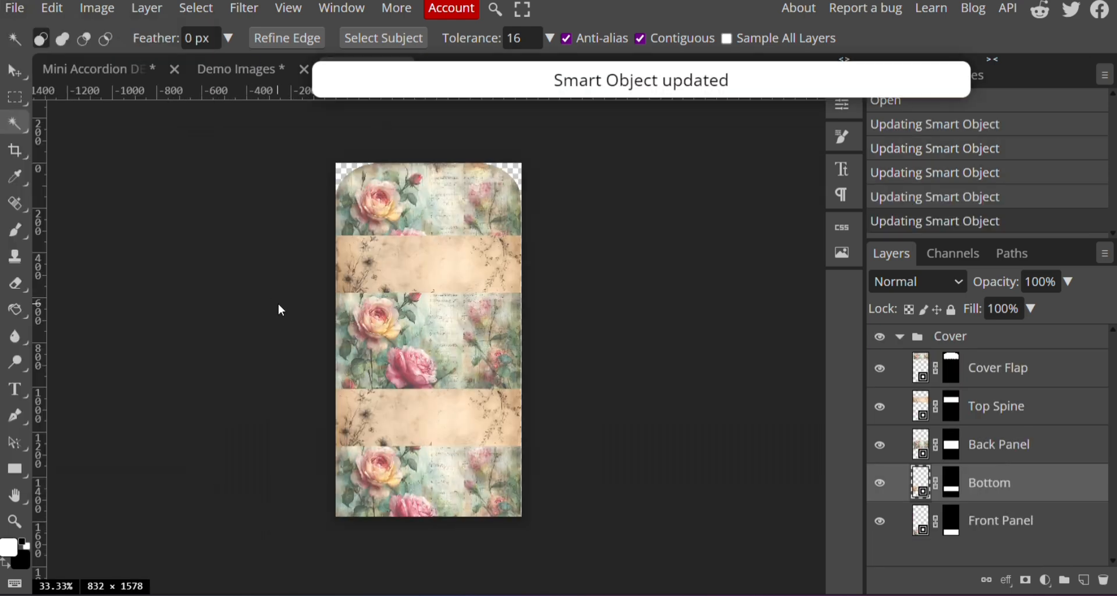
click(94, 70)
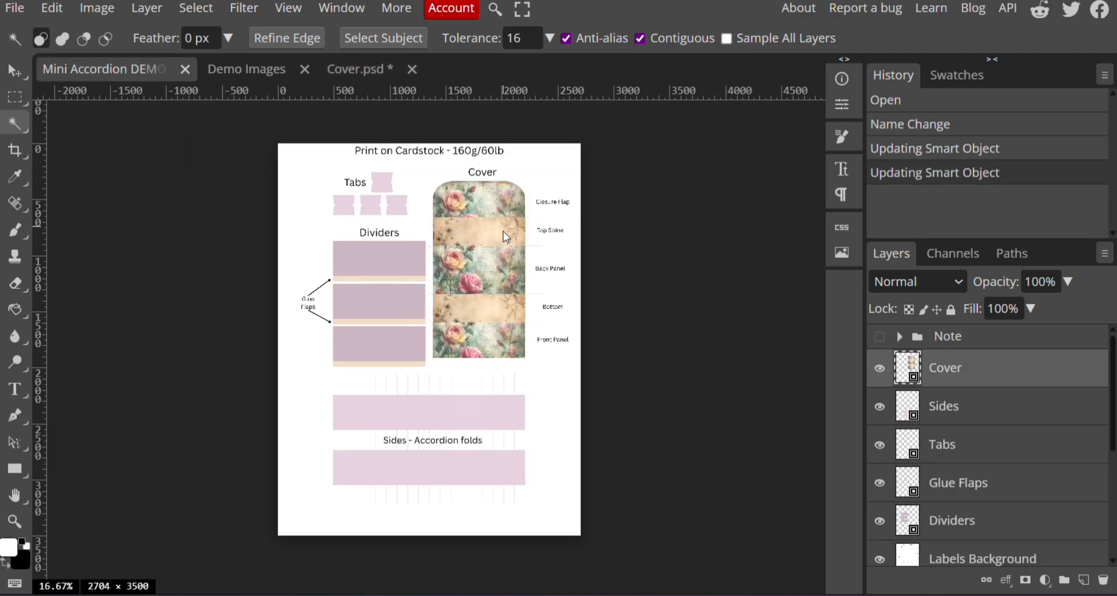
Step: Close Cover.psd despite its unsaved state and open the Sides smart object from the Mini Accordion document
click(412, 69)
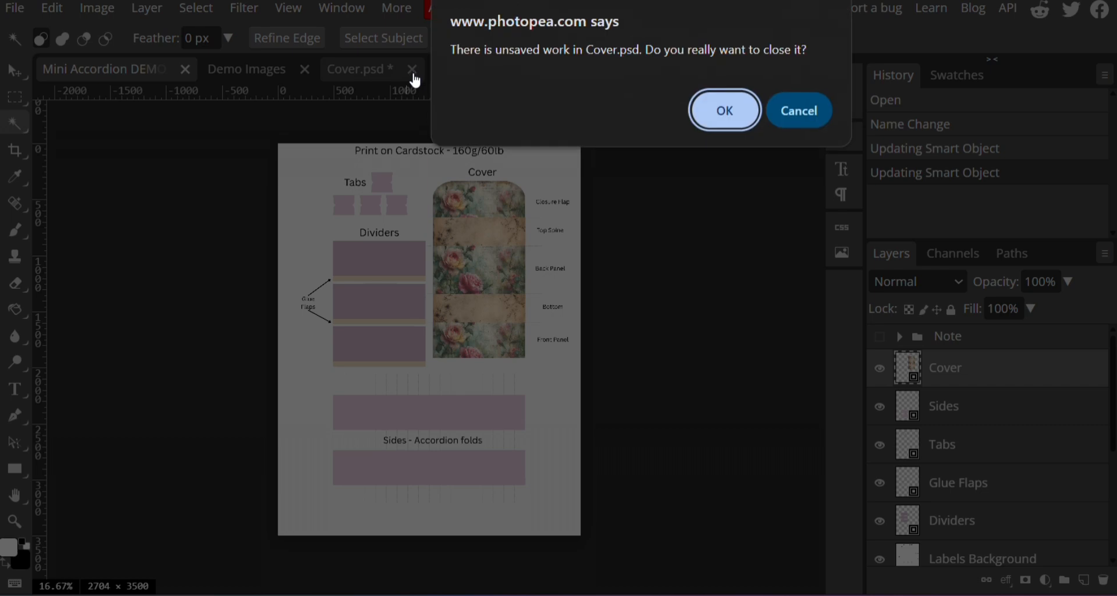
click(725, 111)
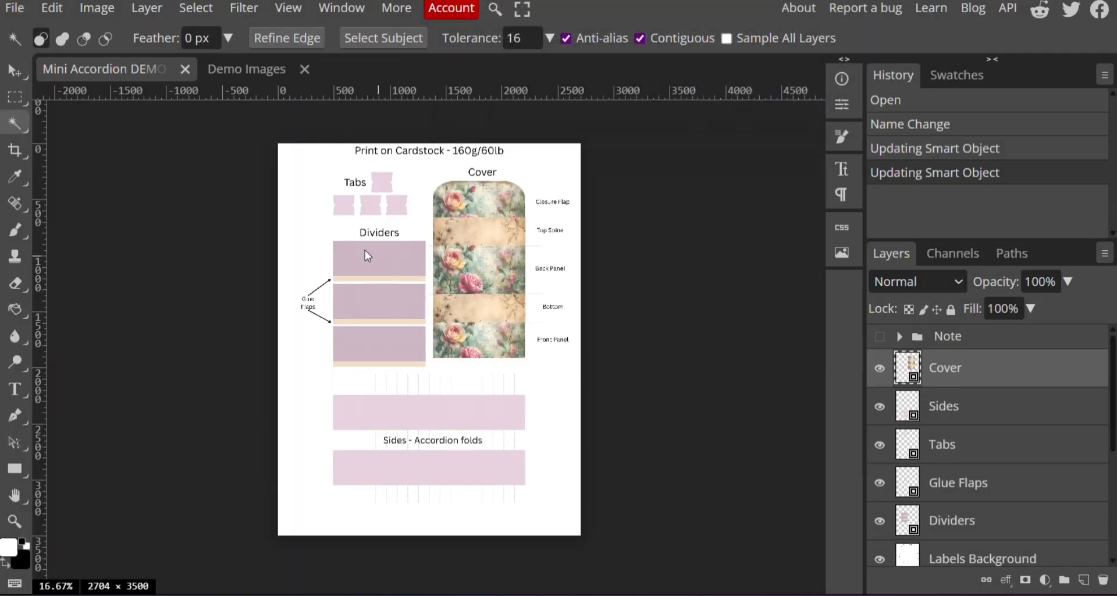
double_click(911, 414)
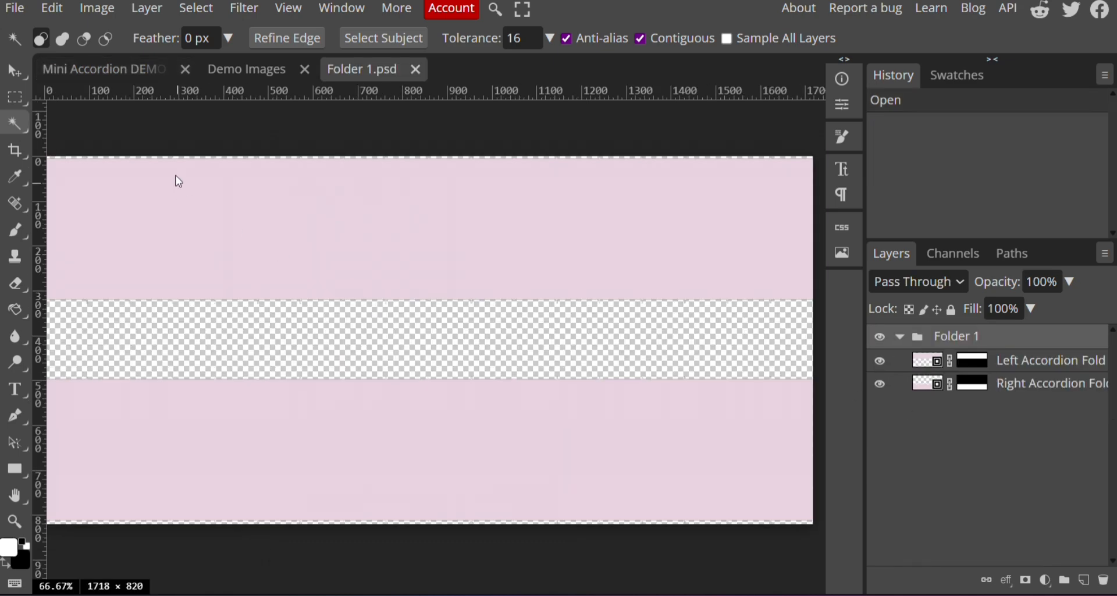
click(50, 8)
click(86, 246)
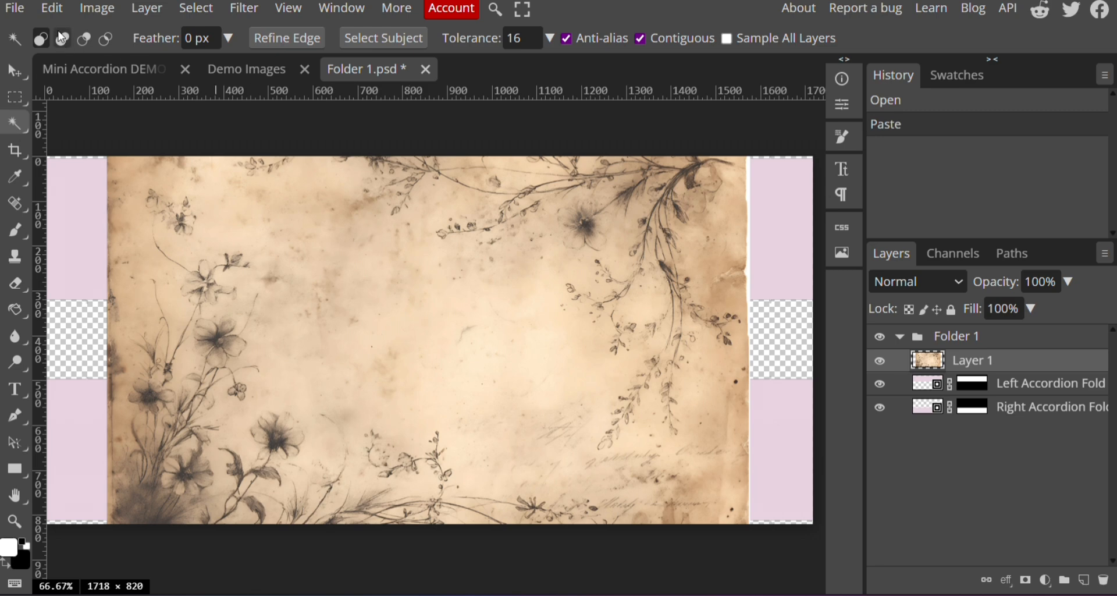
click(44, 10)
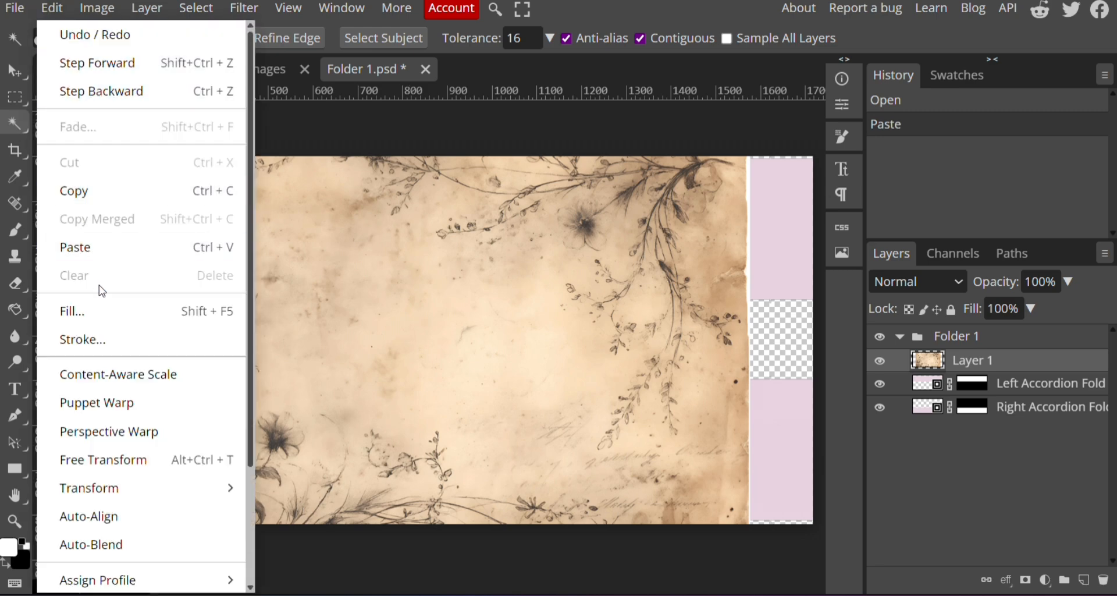
click(81, 36)
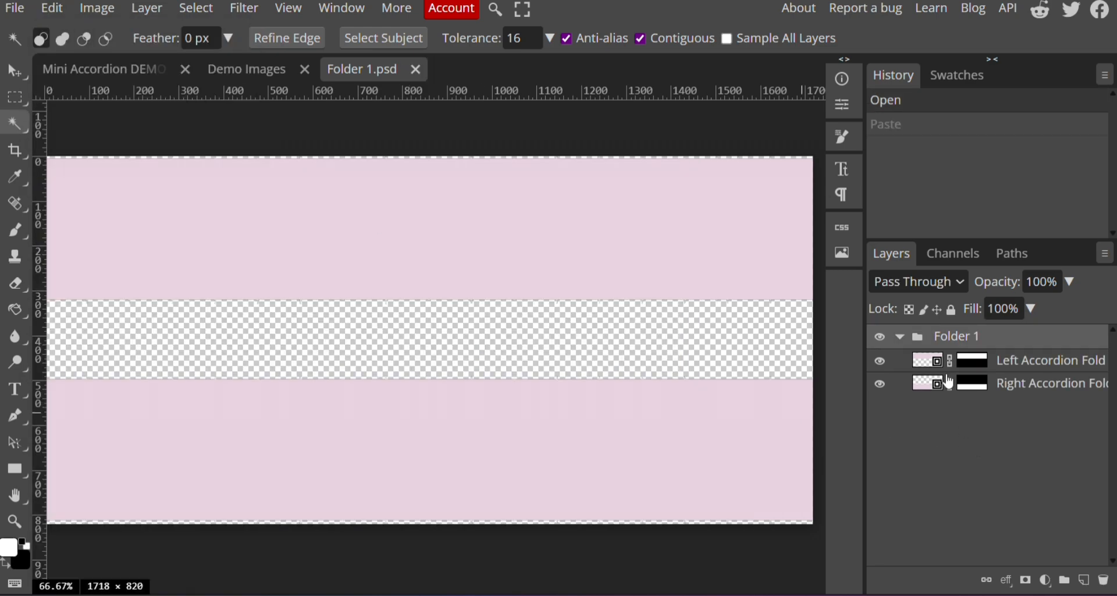
Step: Paste the parchment image into the Left Accordion Fold smart object and enlarge it proportionally to cover the full width, applying the transform
double_click(934, 361)
key(ctrl+v)
click(51, 8)
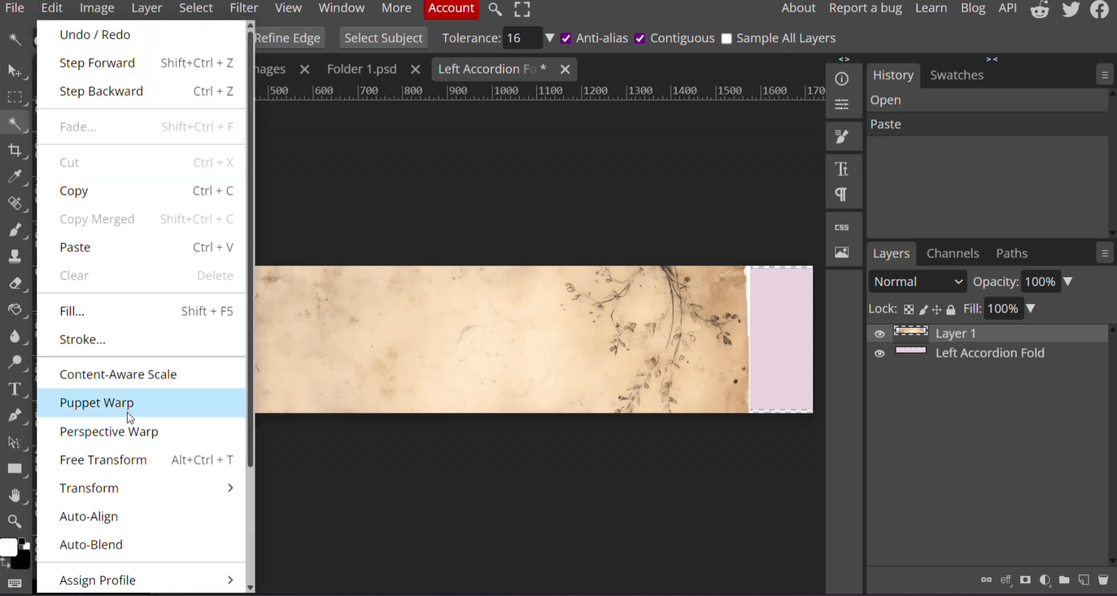
mouse_move(131, 487)
click(285, 280)
drag(110, 339, 48, 340)
drag(751, 339, 823, 339)
click(793, 39)
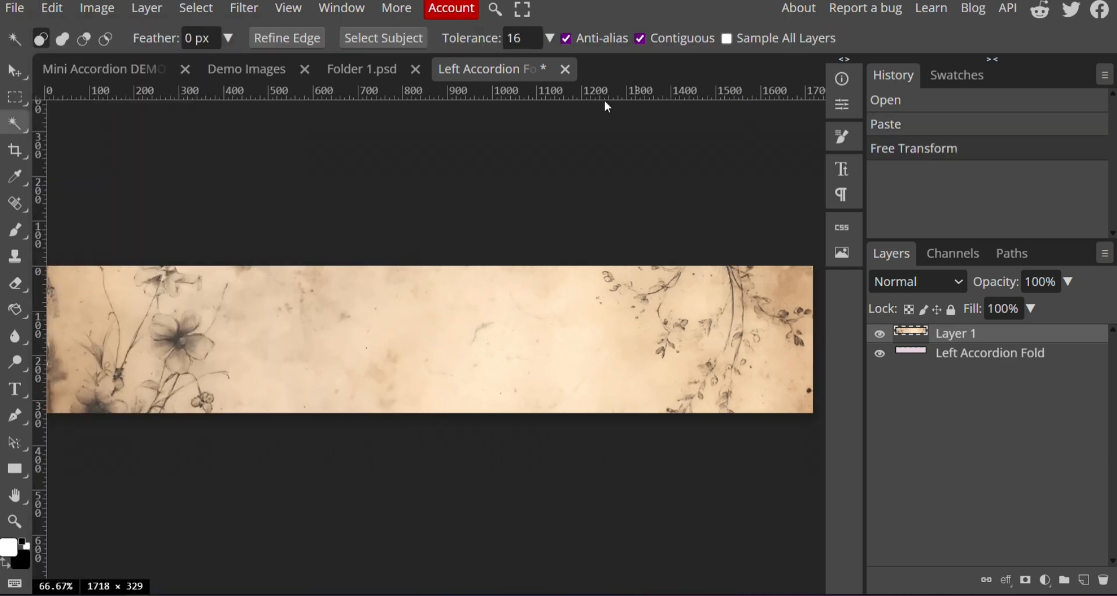
Step: Save and close the Left Accordion Fold smart object, and open Right Accordion Fold from Folder 1.psd
click(15, 8)
click(49, 191)
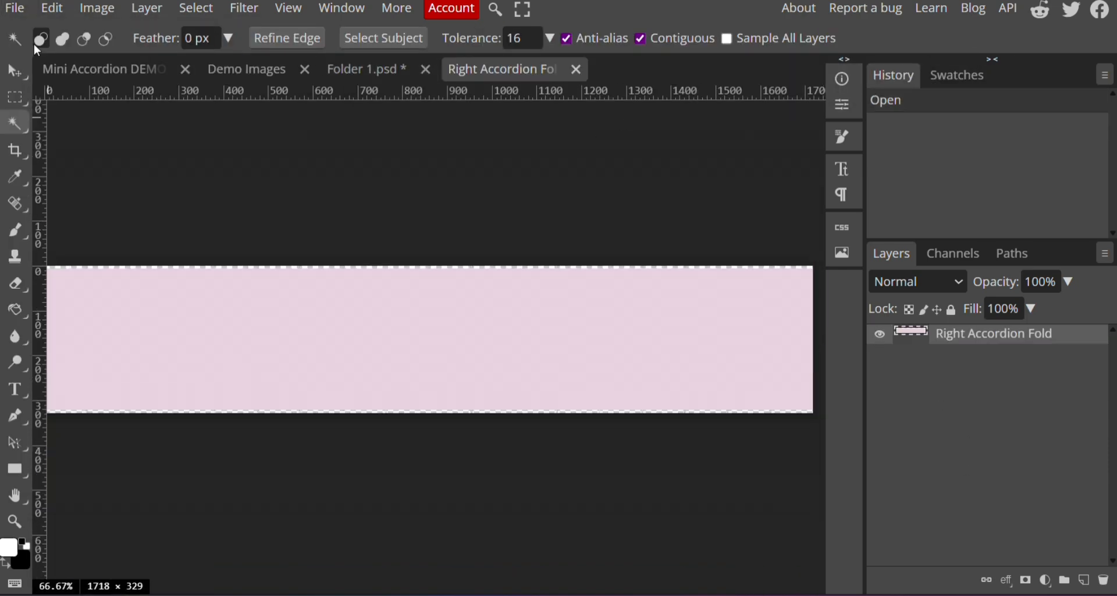
click(15, 8)
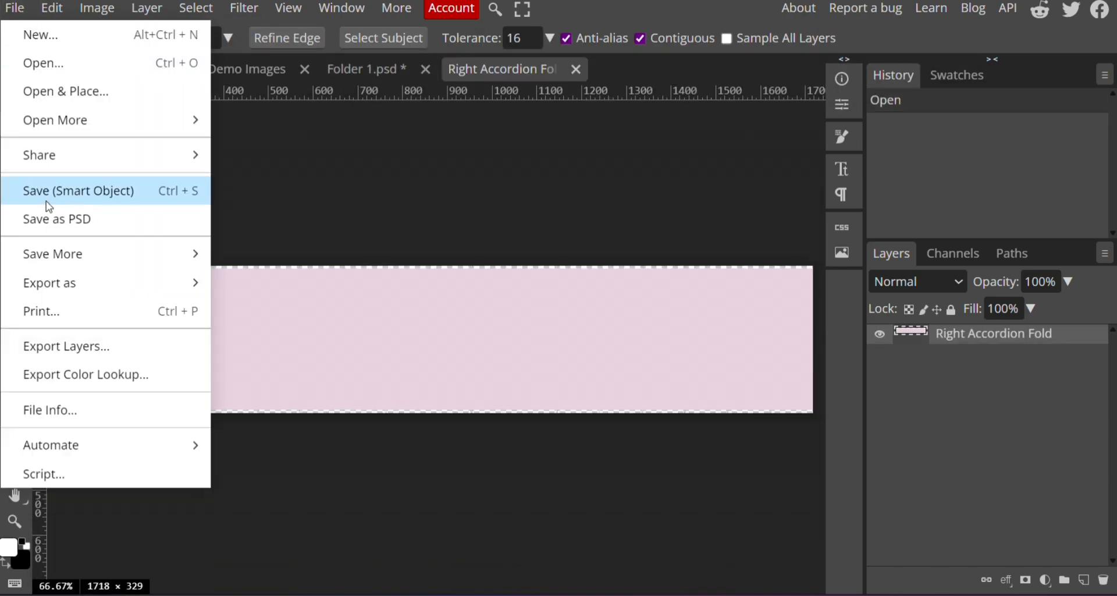
Step: Paste the parchment image into Right Accordion Fold, enlarge it to about 121.42% at about X 873 px, Y 164 px, and apply
key(ctrl+v)
click(52, 8)
mouse_move(131, 487)
click(285, 280)
drag(109, 339, 47, 339)
drag(749, 339, 822, 339)
click(794, 39)
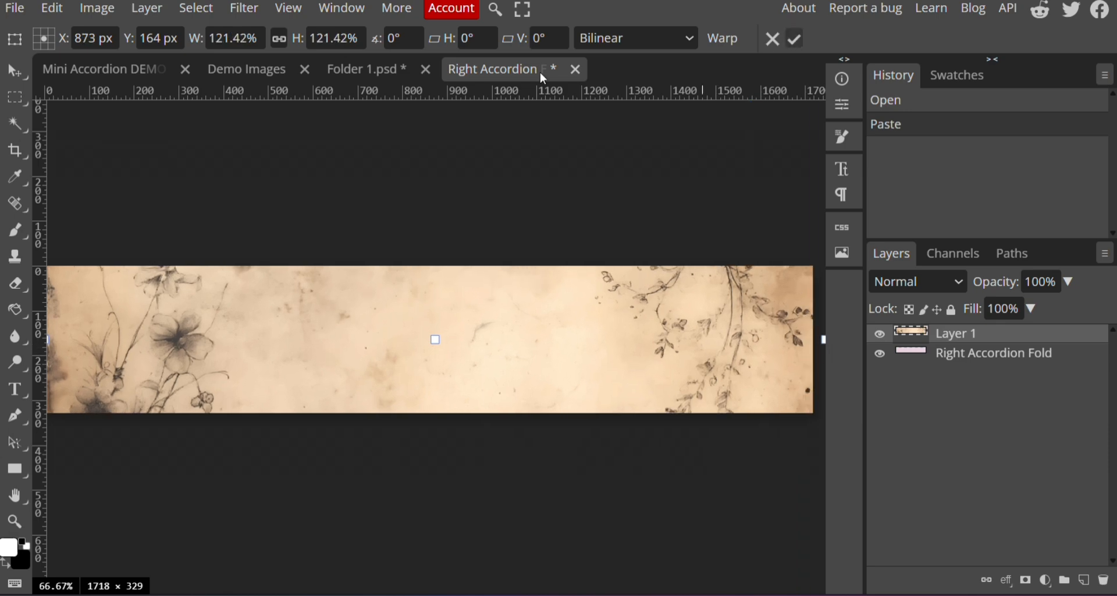
Step: Save the Right Accordion Fold smart object to update Folder 1.psd, and close its document
click(14, 8)
click(78, 191)
click(576, 69)
Step: Save the Folder 1.psd smart object to update the sides in the Mini Accordion design, and close Folder 1.psd
click(15, 8)
click(78, 191)
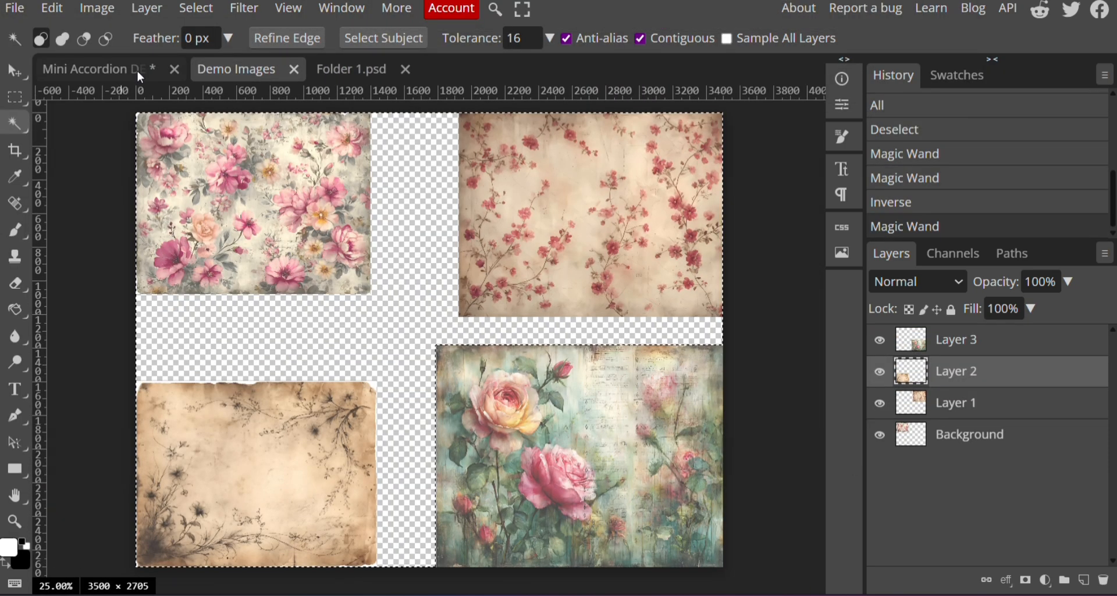
click(137, 70)
click(404, 69)
Step: Open the Tabs smart object from the Mini Accordion document and paste the parchment image into its Tab 1 smart object
double_click(904, 349)
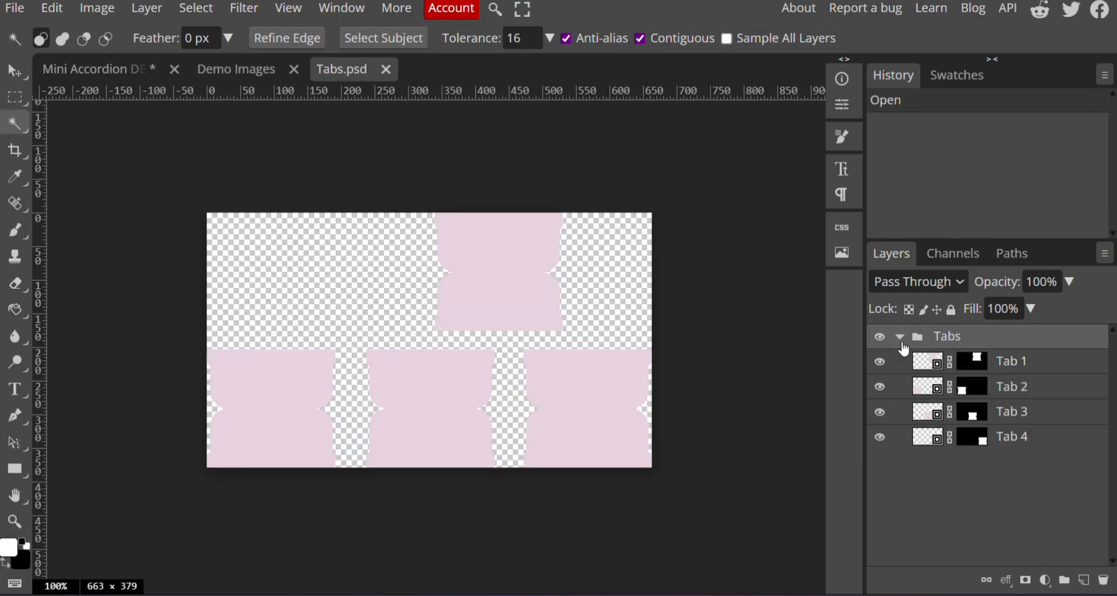
double_click(936, 366)
right_click(304, 378)
click(52, 8)
click(75, 247)
Step: Scale the pasted parchment image down so it still covers the whole Tab 1 canvas, and apply the transform
click(52, 9)
mouse_move(93, 488)
click(285, 280)
click(317, 41)
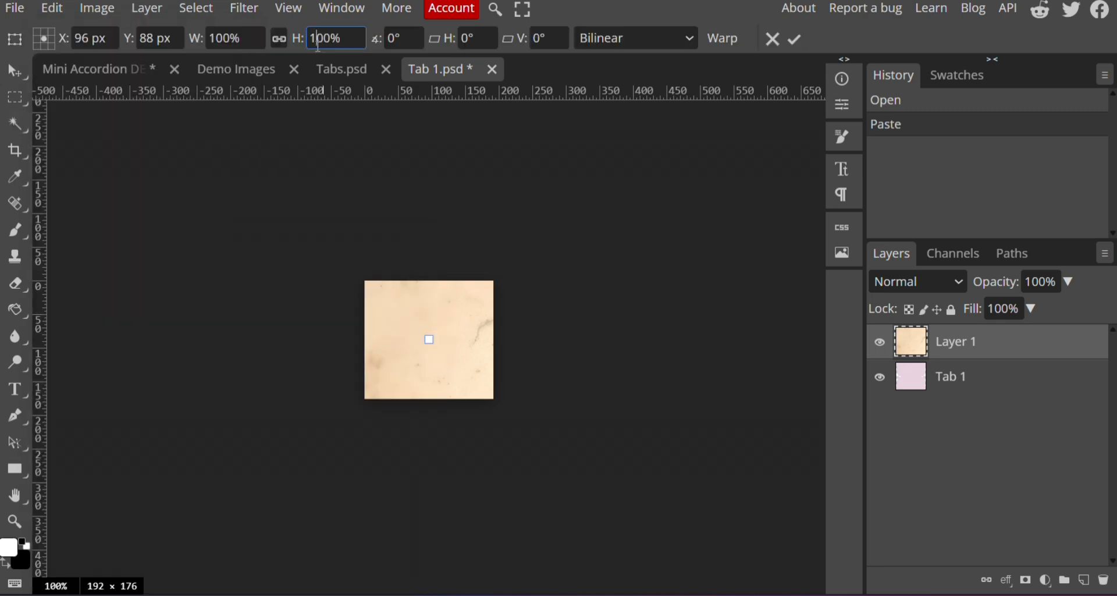
key(Delete)
drag(385, 306, 345, 273)
drag(475, 374, 525, 411)
click(794, 39)
Step: Save the Tab 1 smart object to update Tabs.psd, and close its document
click(15, 8)
click(78, 191)
click(492, 70)
Step: Open the Tab 2 smart object and paste the red blossom image from Layer 1 of Demo Images into it
click(937, 391)
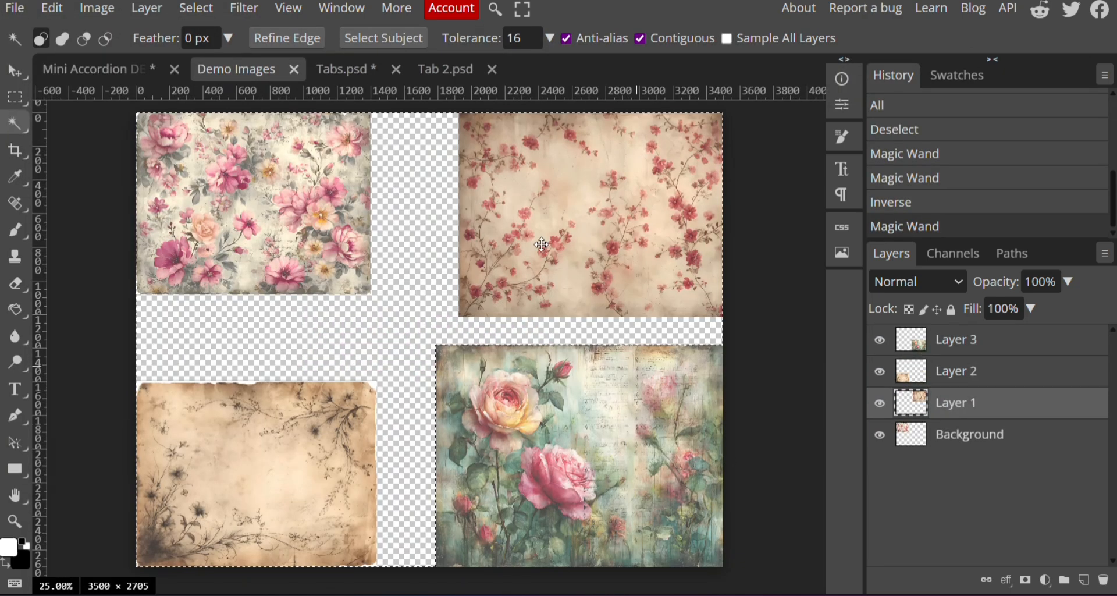
click(449, 69)
key(ctrl+v)
Step: Scale the pasted red blossom image down to cover the Tab 2 canvas, and apply the transform
click(52, 9)
click(388, 140)
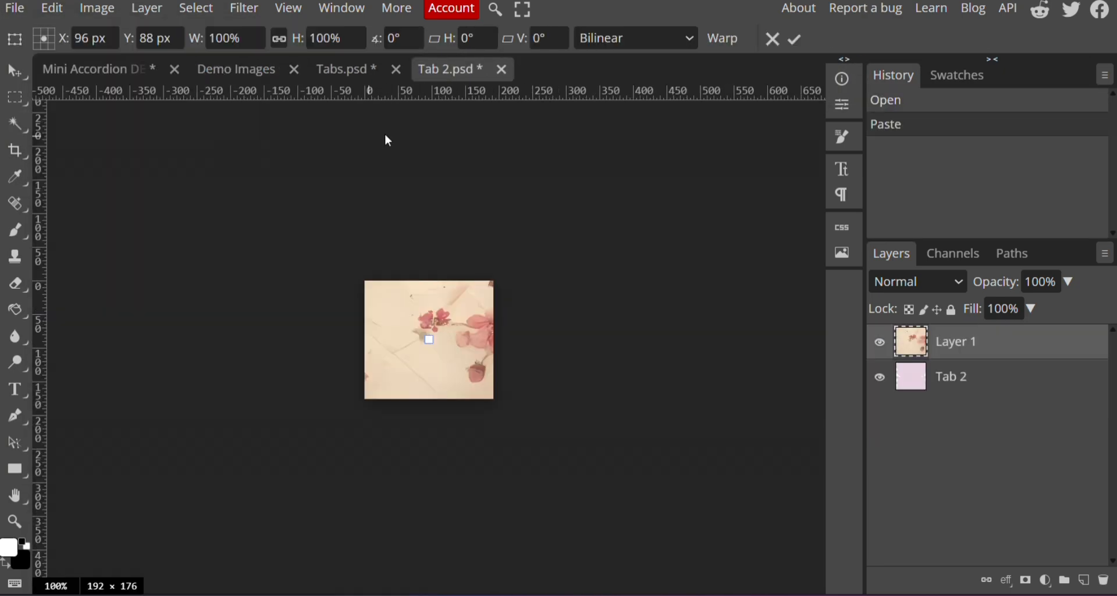
click(319, 40)
key(Delete)
drag(377, 299, 346, 274)
drag(482, 381, 508, 399)
click(794, 39)
Step: Save the Tab 2 smart object to update Tabs.psd, and close its document
click(15, 8)
click(78, 190)
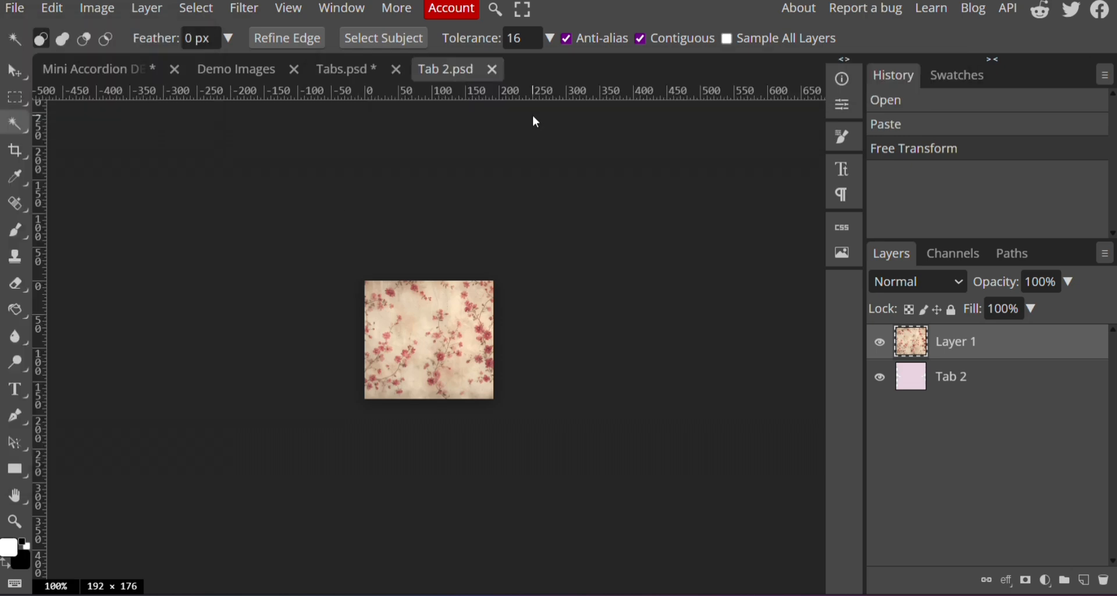
click(492, 70)
Step: Open the Tab 3 smart object and paste the pink floral image from the Background layer of Demo Images into it
click(937, 409)
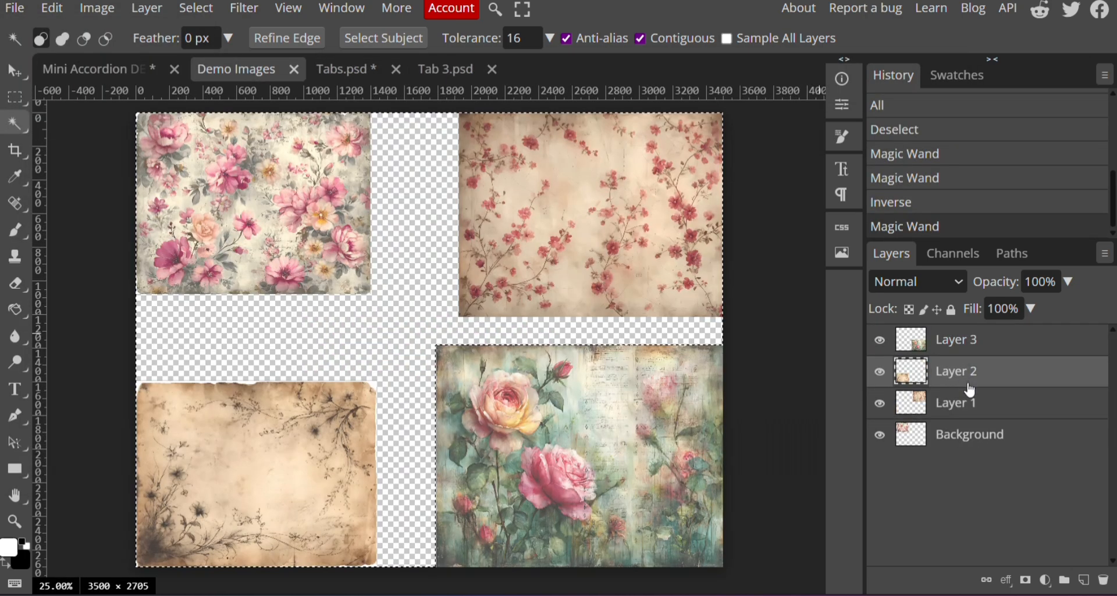
click(919, 442)
key(ctrl+a)
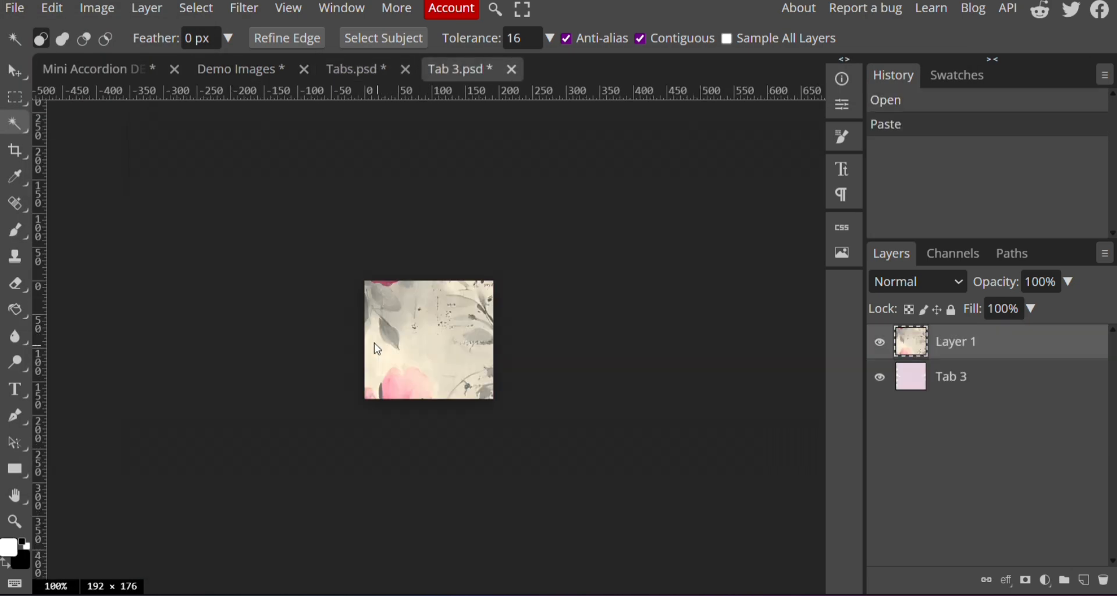
Step: Scale the pasted pink floral image down to cover the Tab 3 canvas, and apply the transform
click(52, 9)
click(270, 280)
key(Return)
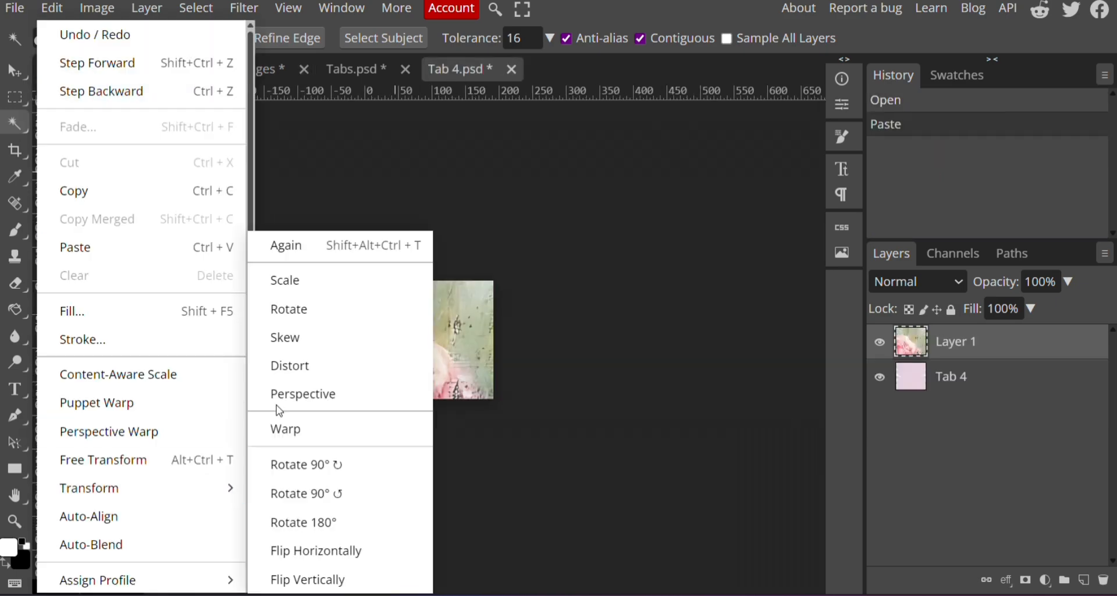
Step: Scale the pasted rose image down in Tab 4, apply the transform, and move the image to cover the canvas
click(287, 279)
key(Return)
click(448, 349)
click(51, 8)
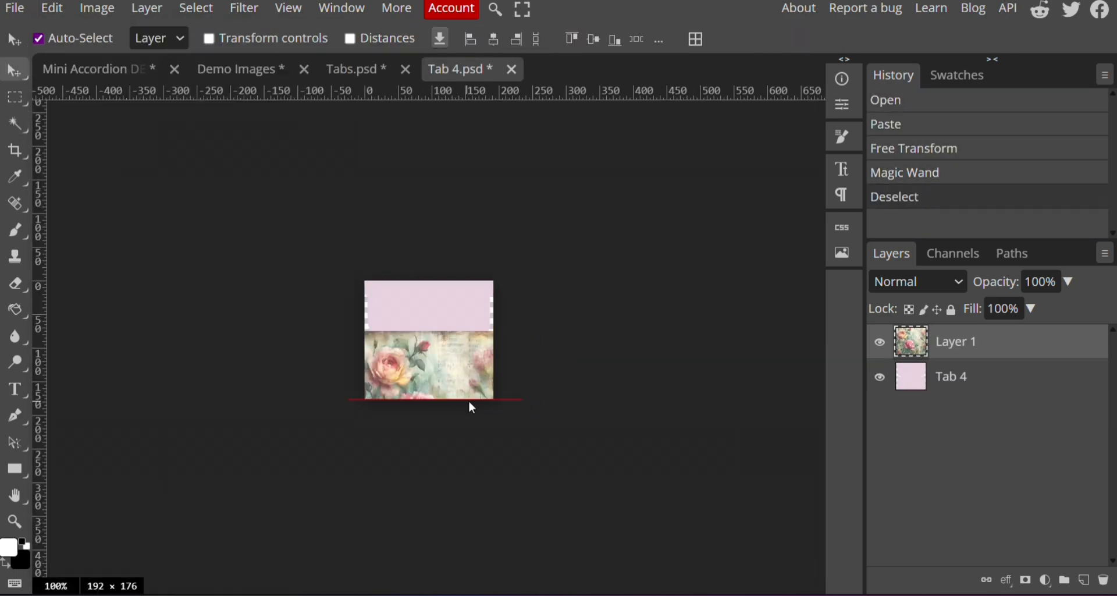
drag(469, 404, 469, 413)
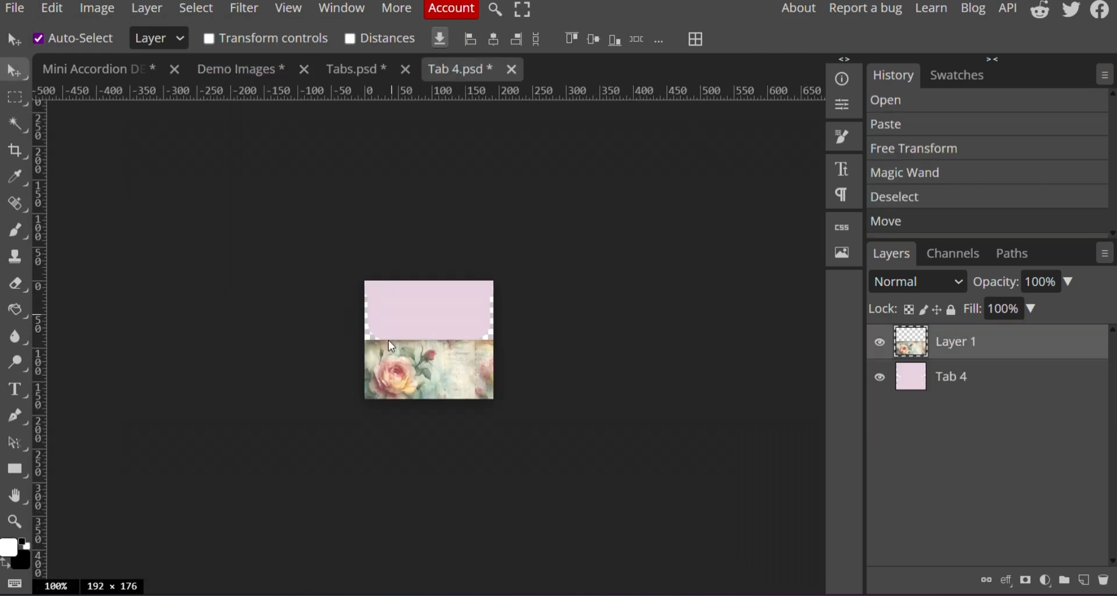
Step: Save and close the Tab 4 and Tabs smart objects to update the tabs in the Mini Accordion design
right_click(963, 343)
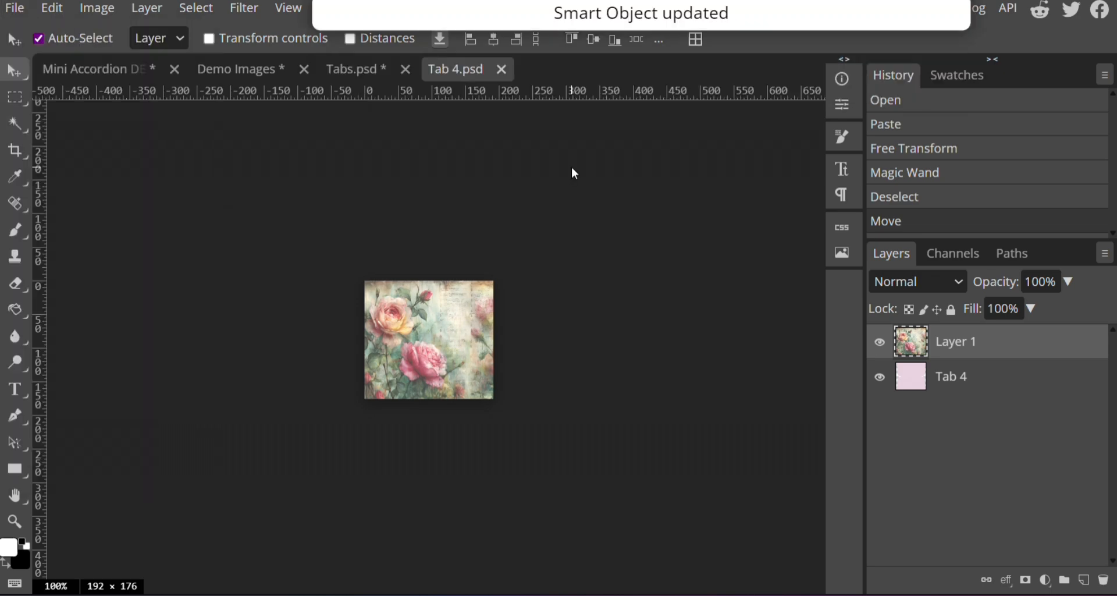
click(501, 69)
click(395, 69)
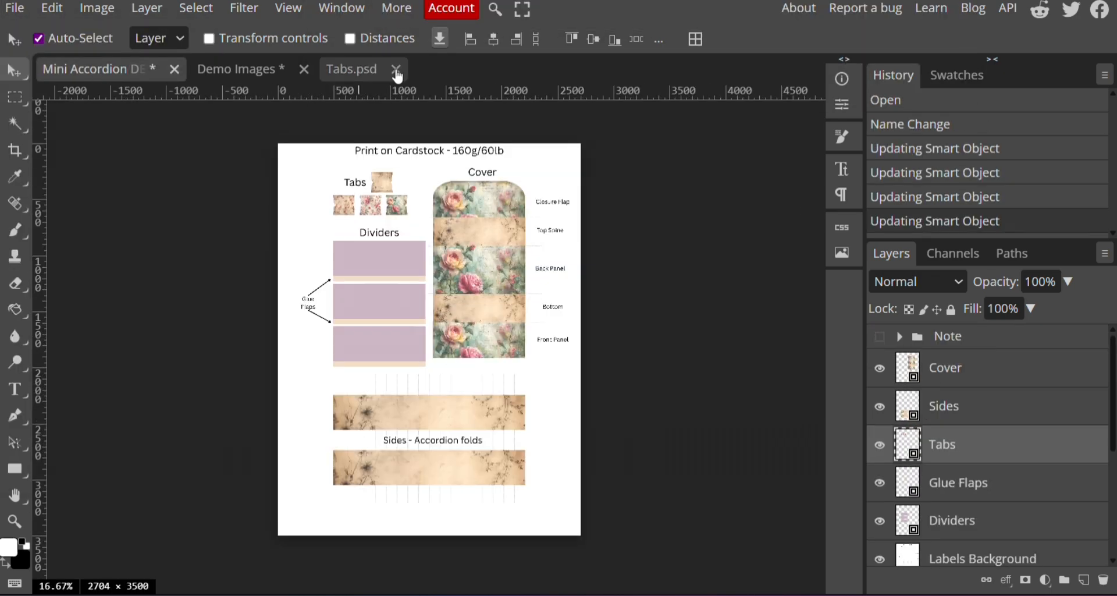
Step: Open the Divider 1 smart object inside Dividers and paste the red blossom image from Layer 1 of Demo Images into it
double_click(911, 520)
click(899, 334)
double_click(931, 373)
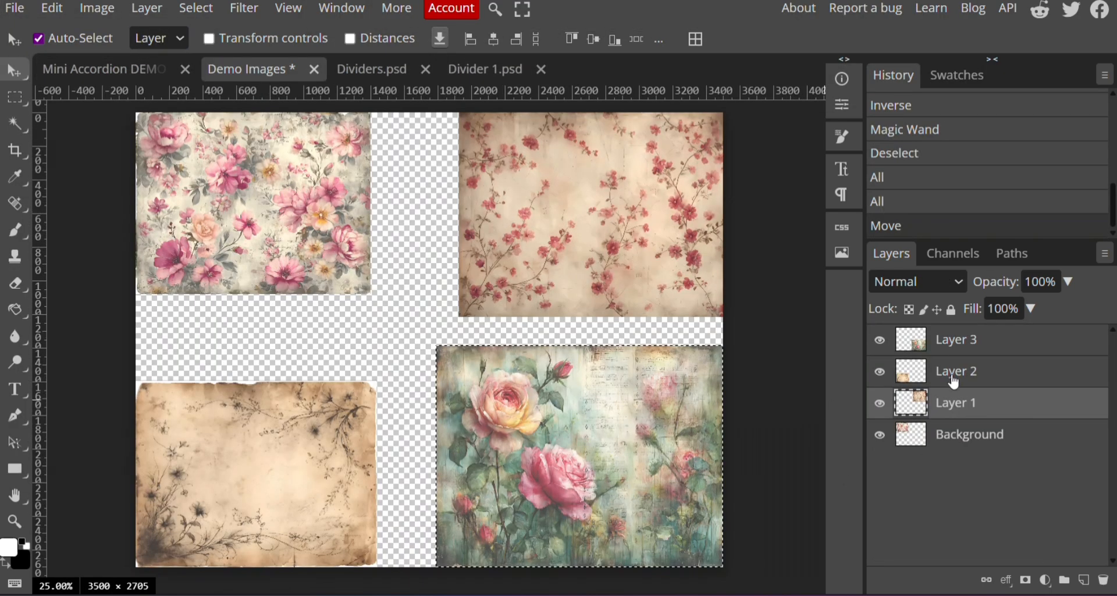
key(ctrl+a)
key(ctrl+c)
click(472, 71)
key(ctrl+v)
click(52, 8)
click(103, 459)
click(166, 42)
text(10)
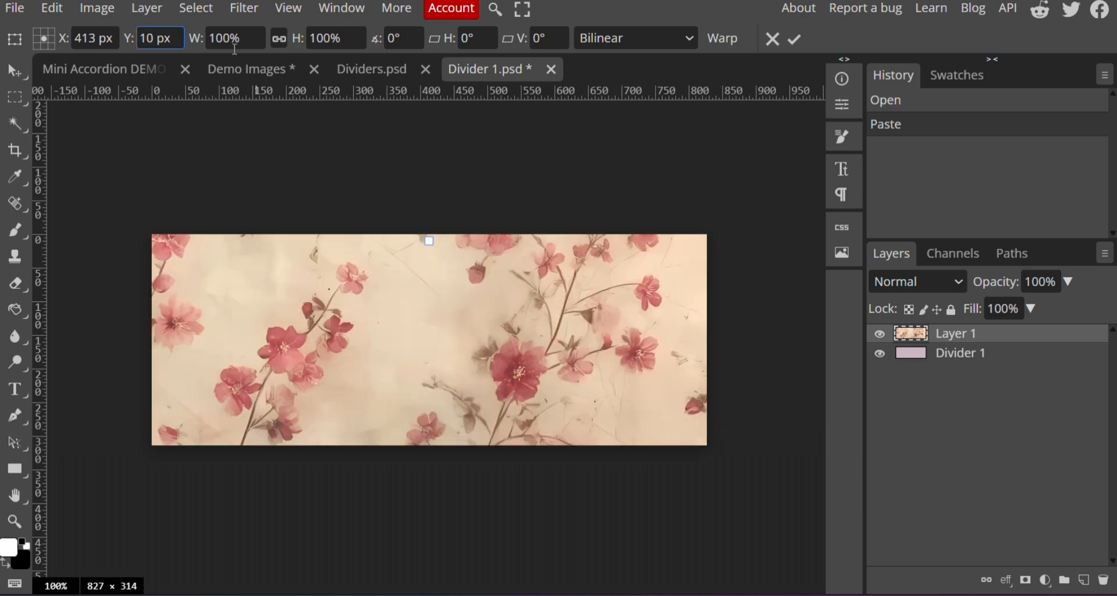
click(52, 8)
click(80, 35)
Step: Scale the red blossom image down, reposition it to cover the whole Divider 1 canvas, and apply the transform
click(52, 8)
click(104, 459)
drag(173, 40, 133, 41)
text(10)
click(236, 41)
drag(324, 40, 301, 48)
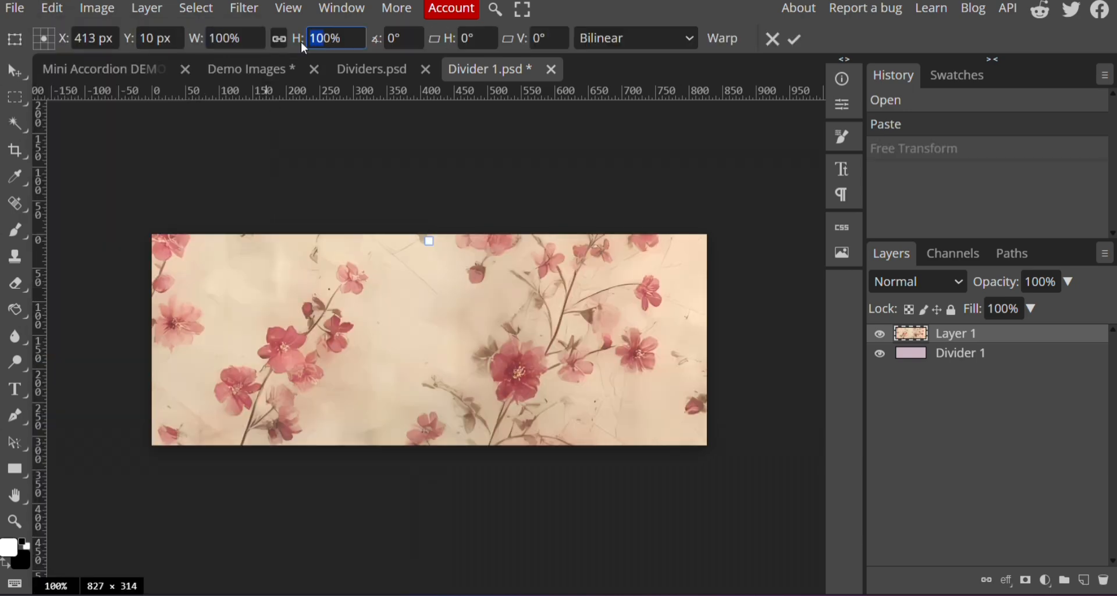
text(10)
drag(772, 496, 821, 537)
drag(430, 373, 427, 306)
key(Return)
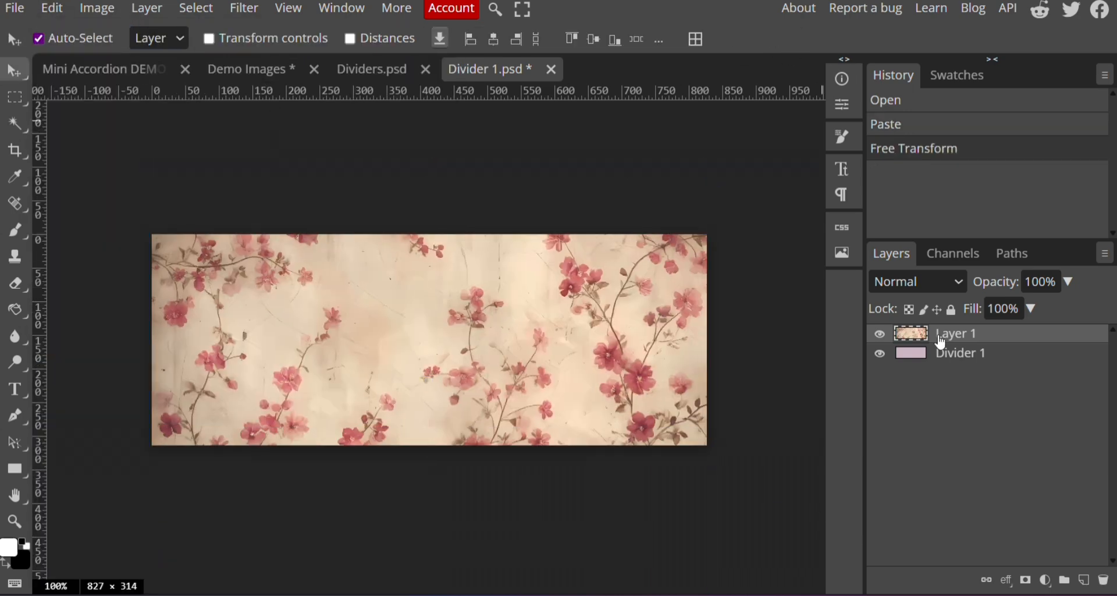
Step: Save the Divider 1 smart object and paste the red blossom image into the Divider 2 smart object
key(w)
key(ctrl+a)
click(15, 8)
click(53, 169)
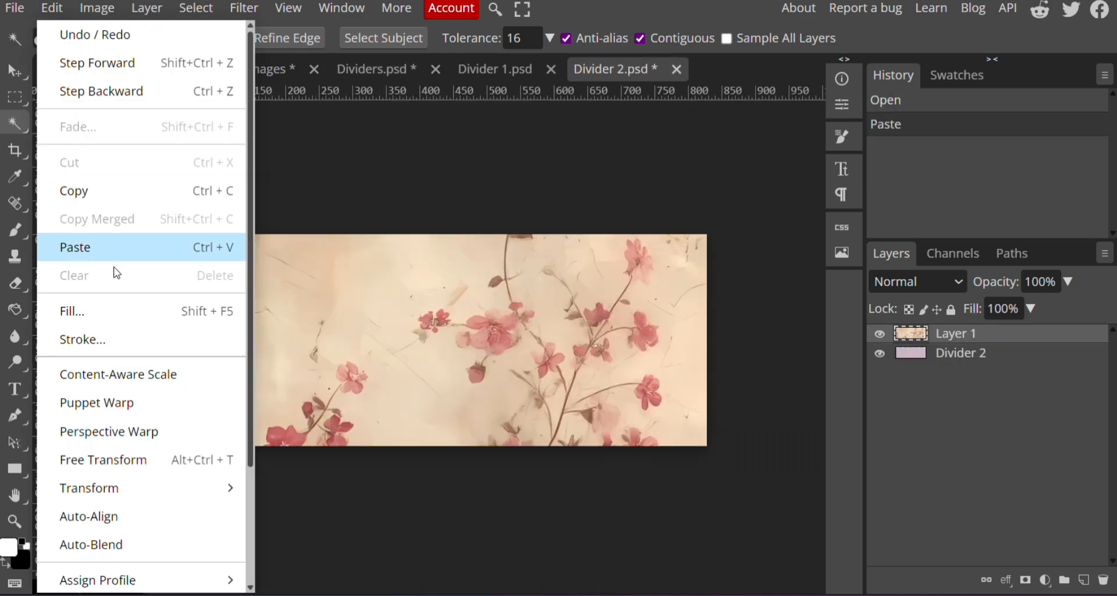
Step: Scale the red blossom image down to the width of the Divider 2 canvas, and apply the transform
click(127, 458)
key(Return)
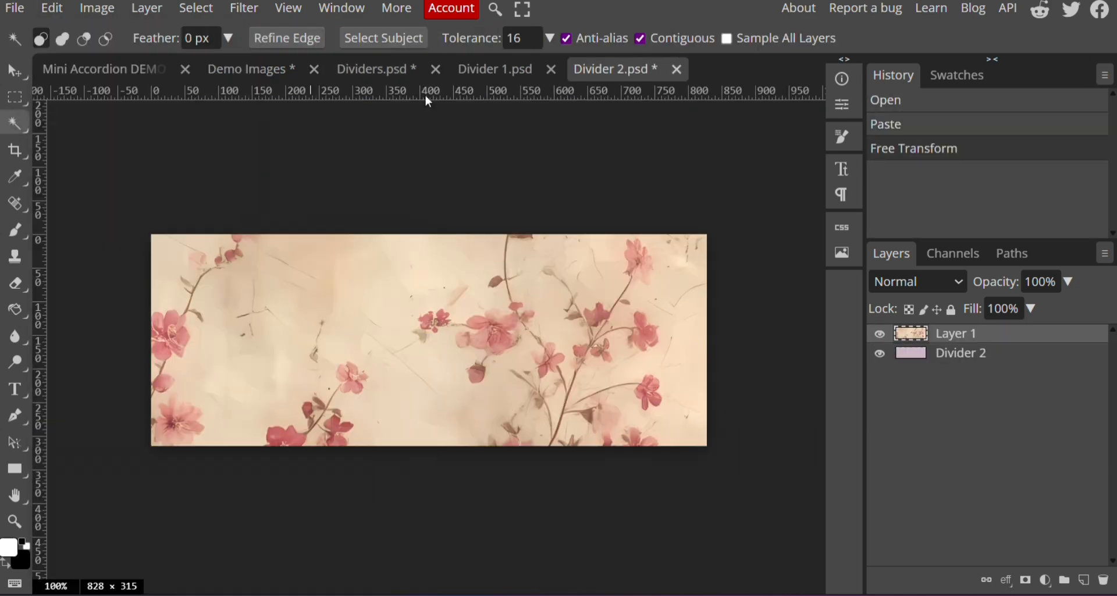
click(52, 8)
click(87, 367)
click(324, 38)
key(BackSpace)
drag(376, 340, 151, 349)
drag(481, 340, 712, 340)
click(792, 38)
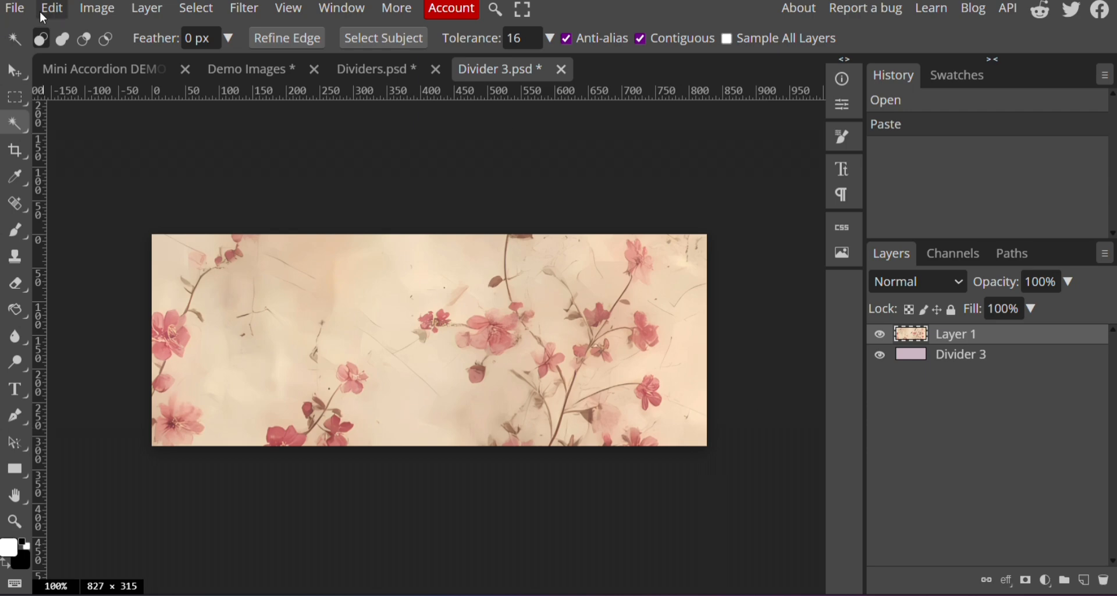
Step: Scale the red blossom image down to fit the Divider 3 canvas, apply it, and save and close the Divider 3 smart object
click(52, 8)
mouse_move(87, 488)
click(291, 280)
click(321, 38)
text(10)
drag(377, 340, 147, 342)
drag(481, 341, 723, 340)
key(Return)
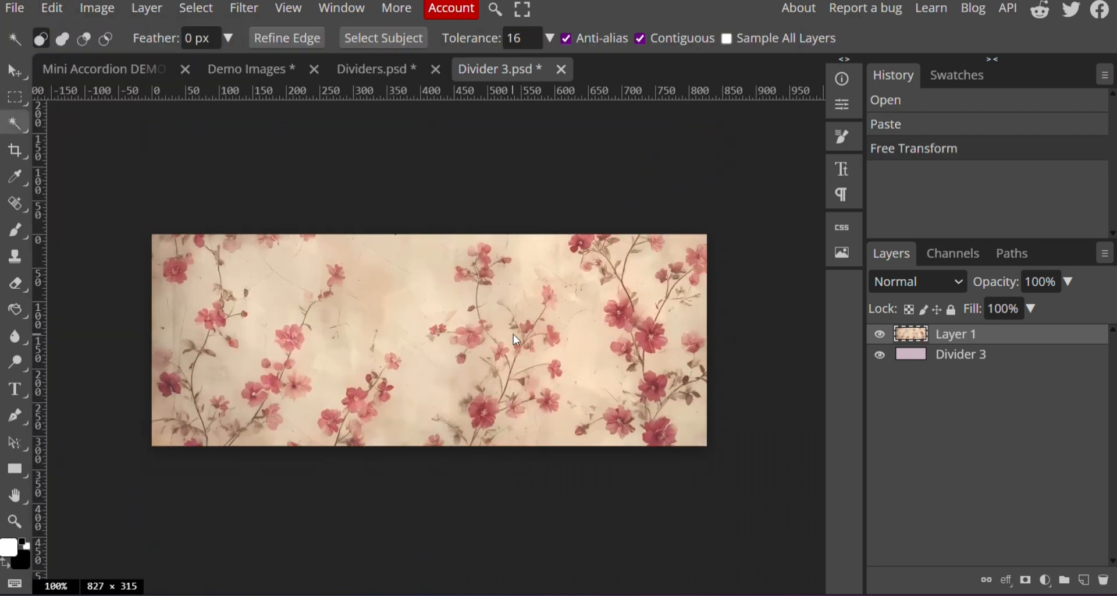
key(ctrl+s)
key(ctrl+w)
Step: Save the Dividers smart object to update the main design, close Dividers.psd, and save the Mini Accordion document
click(15, 8)
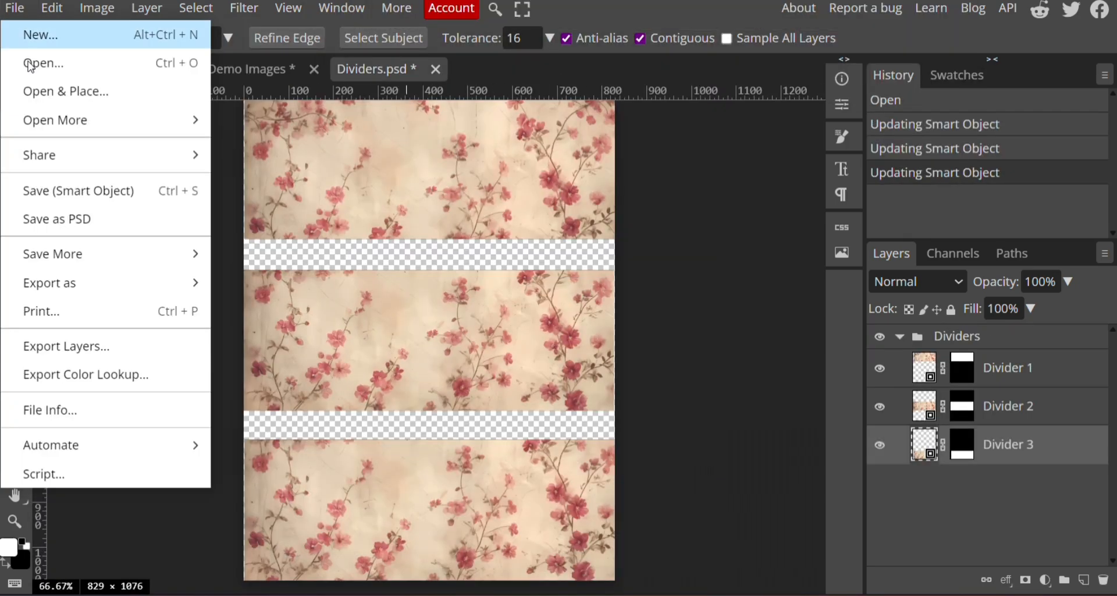
key(ctrl+s)
click(108, 71)
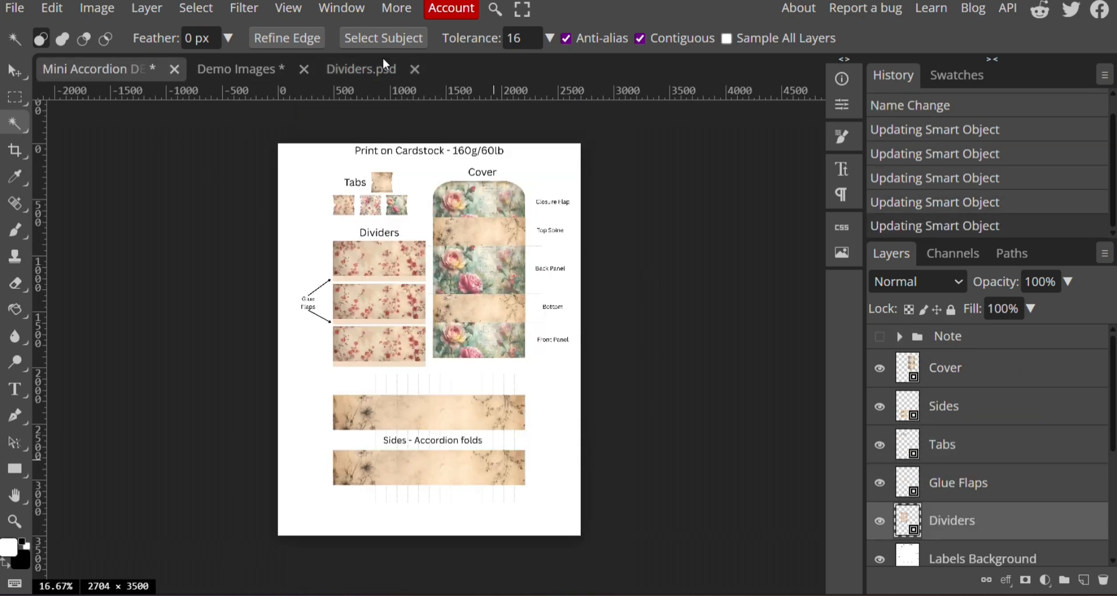
click(415, 69)
click(19, 15)
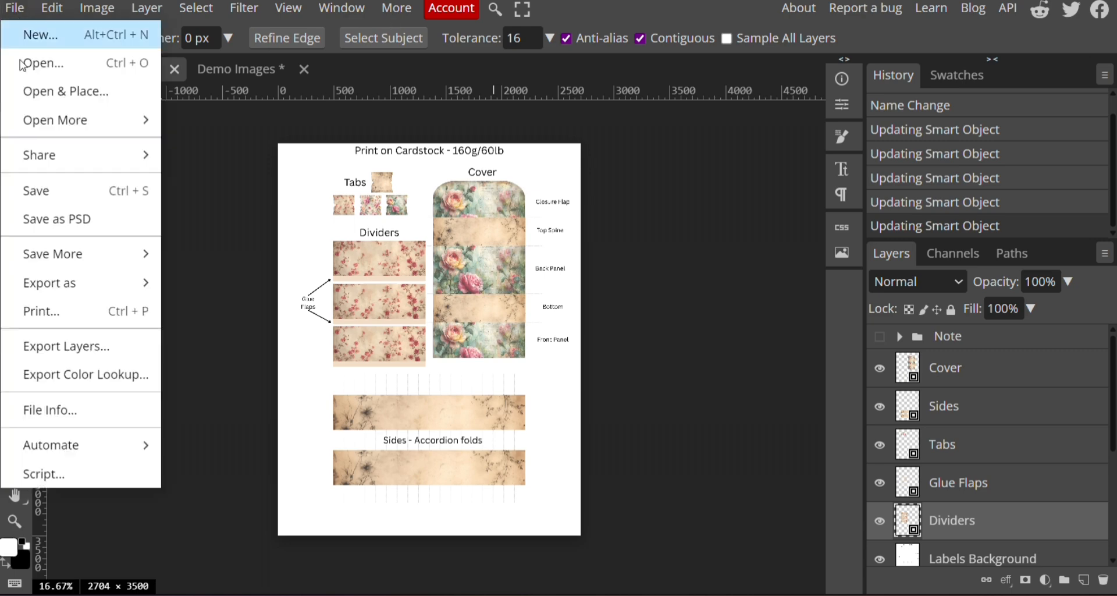
click(34, 194)
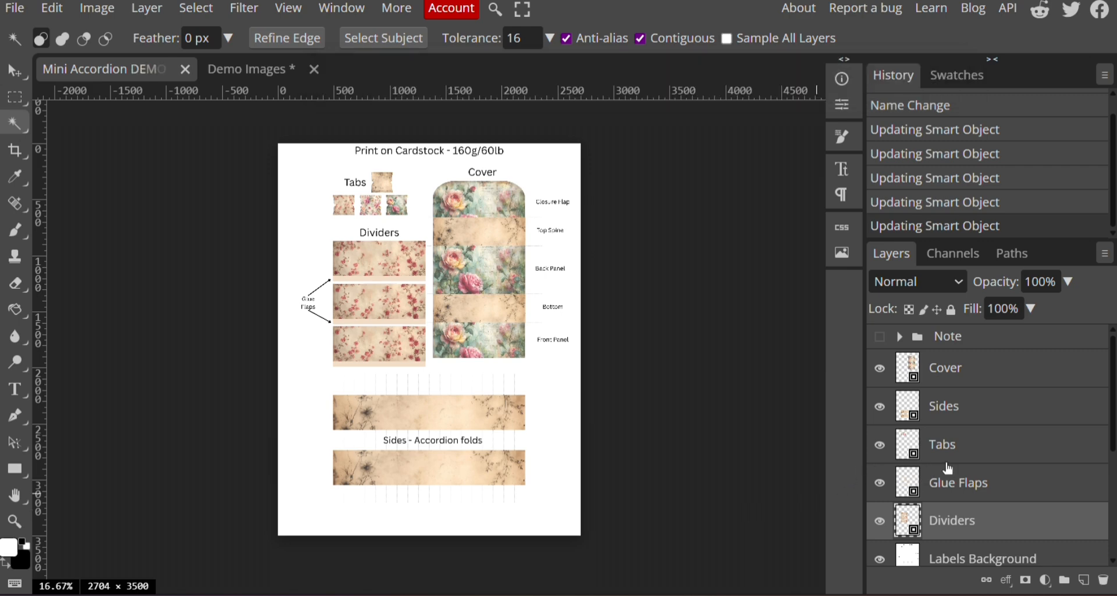
Step: Hide the Cover, Sides, Tabs, Glue Flaps and Dividers layers in the Mini Accordion document
click(880, 369)
click(880, 407)
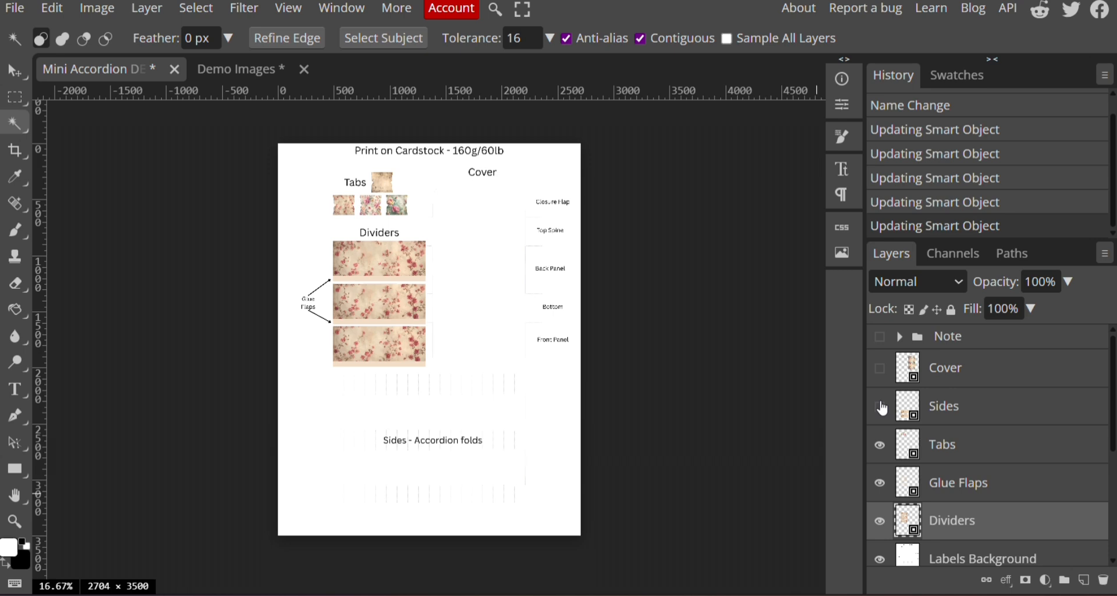
click(879, 445)
click(881, 485)
click(879, 521)
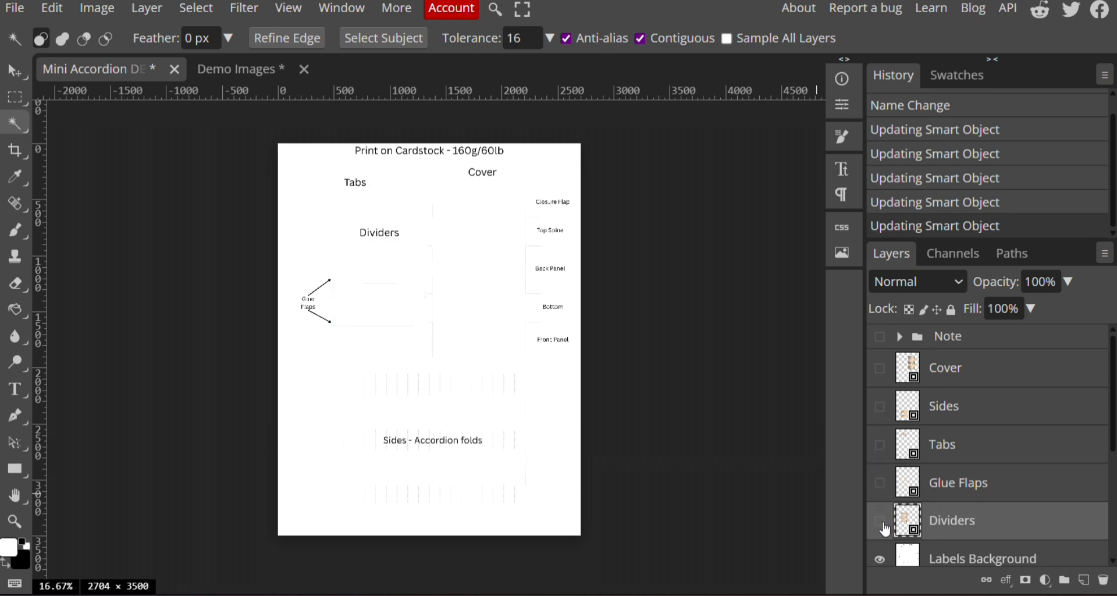
Step: Hide the Labels Background layer, toggling it on and off to compare it with the first Instructions page
scroll(884, 527, down, 3)
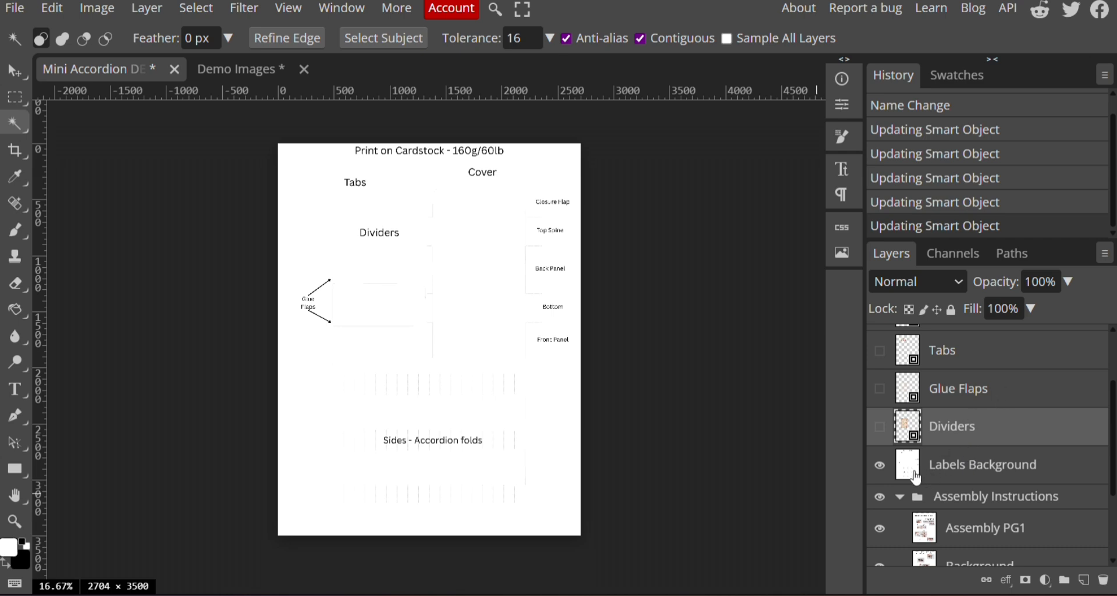
click(880, 465)
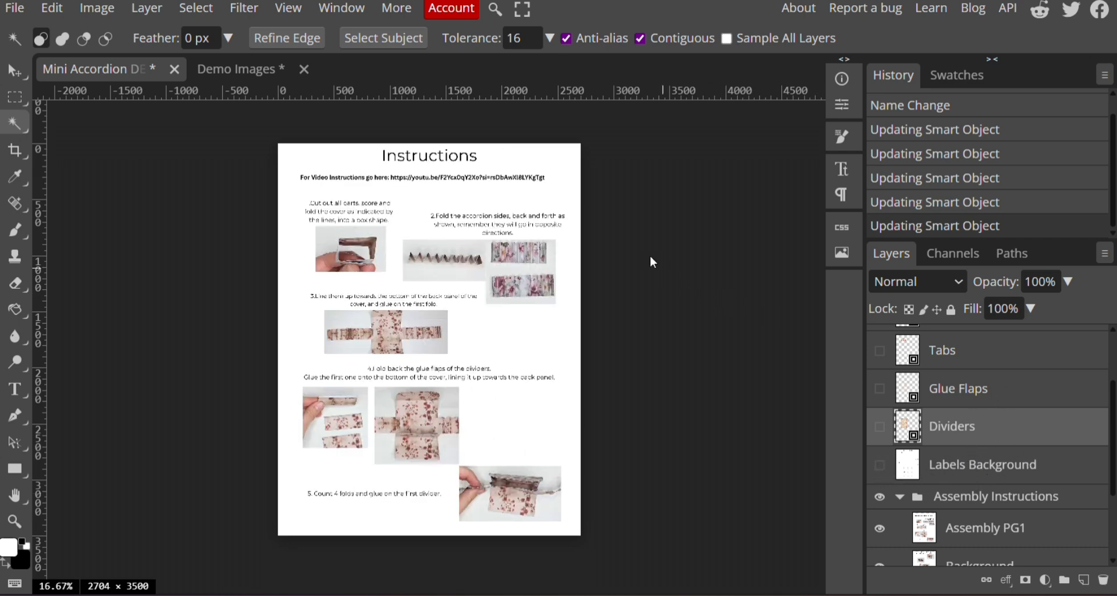
scroll(1036, 497, down, 3)
click(880, 372)
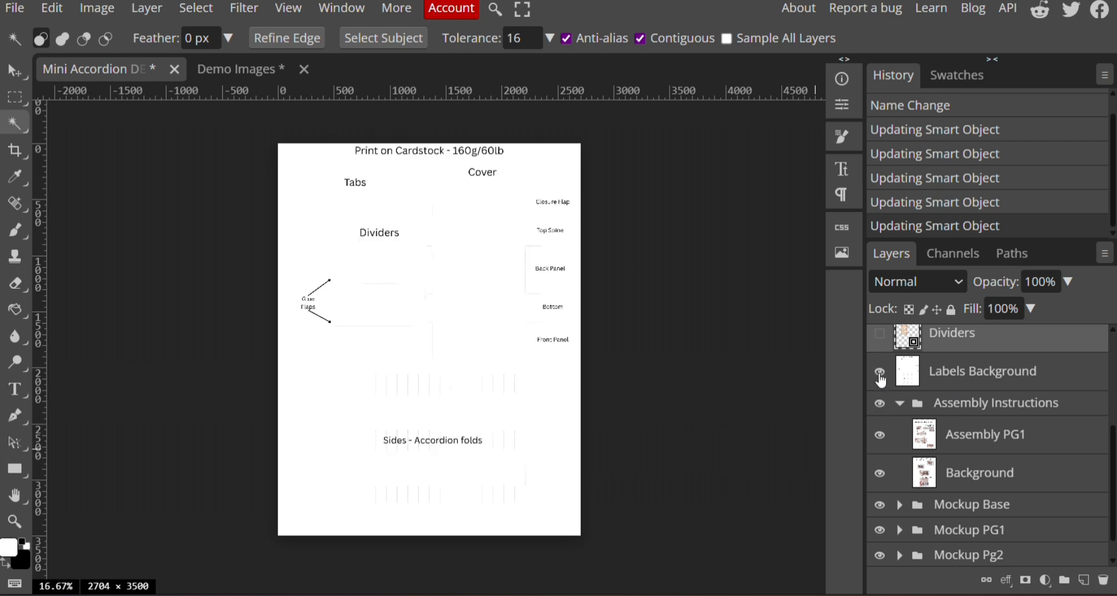
scroll(931, 419, up, 3)
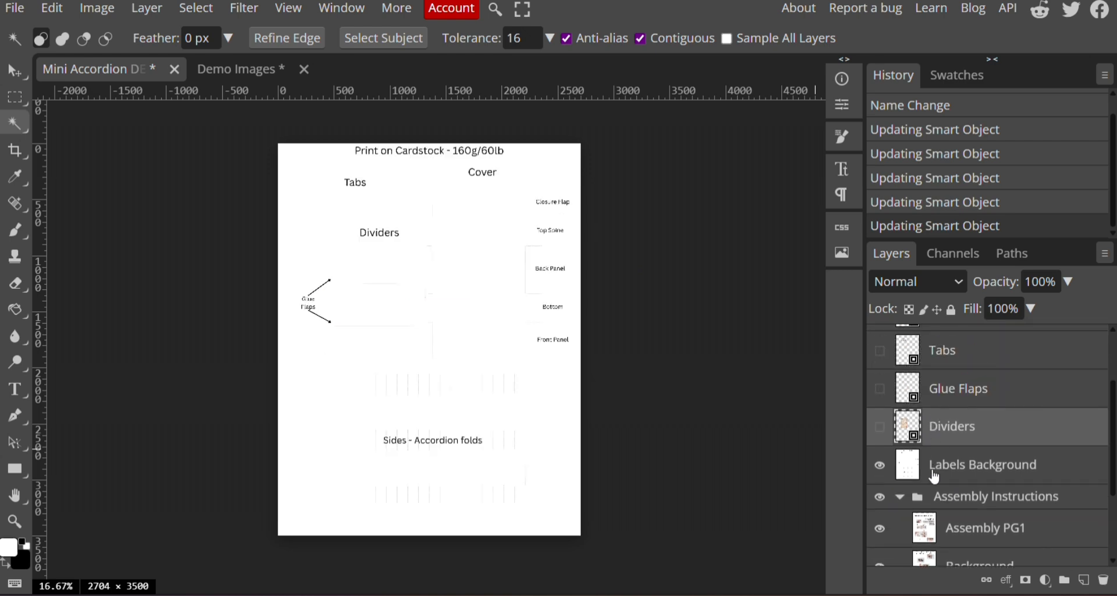
click(881, 474)
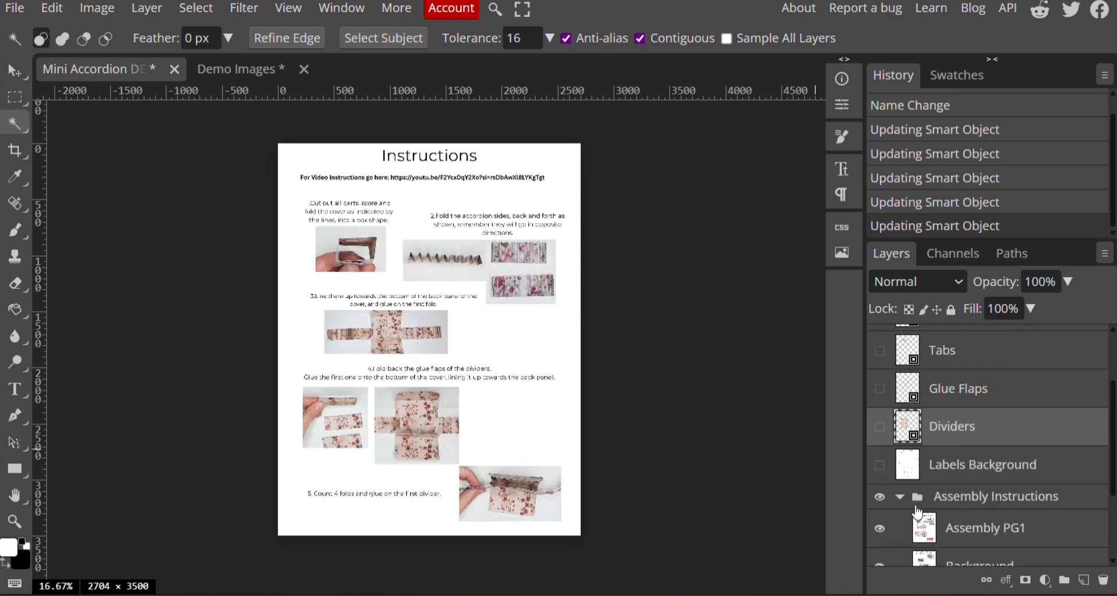
Step: Hide the Assembly PG1 and Background layers in the Assembly Instructions group to reveal the mockup
scroll(890, 509, down, 1)
scroll(892, 509, down, 1)
click(880, 437)
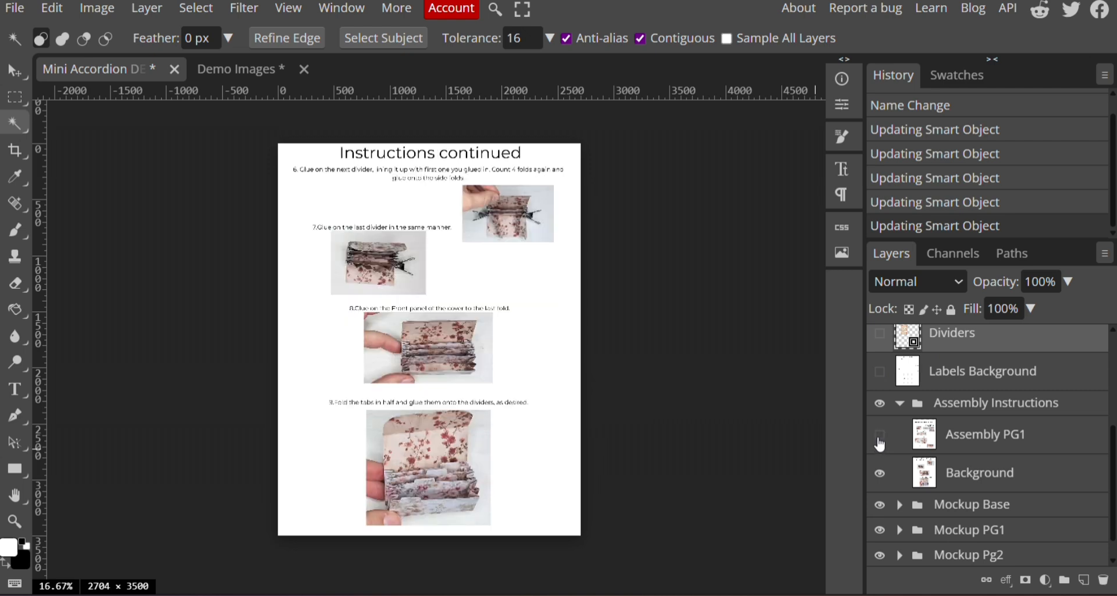
click(881, 474)
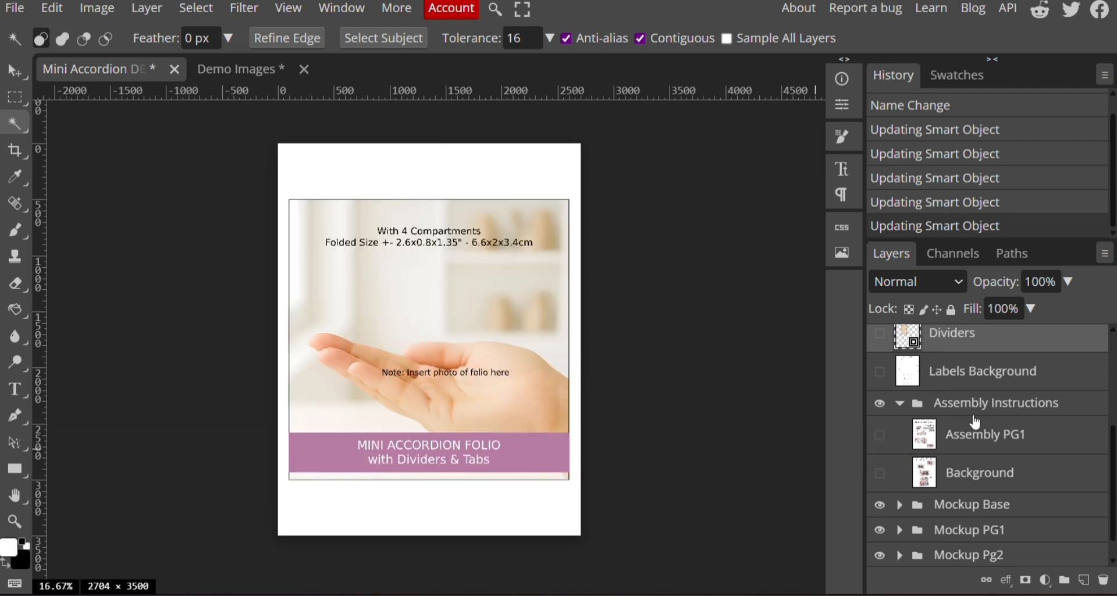
Step: Hide the Mockup PG1, Mockup Pg2 and Mockup PG3 groups to isolate Mockup Base, and show Mockup PG1 again
scroll(983, 432, down, 1)
click(977, 487)
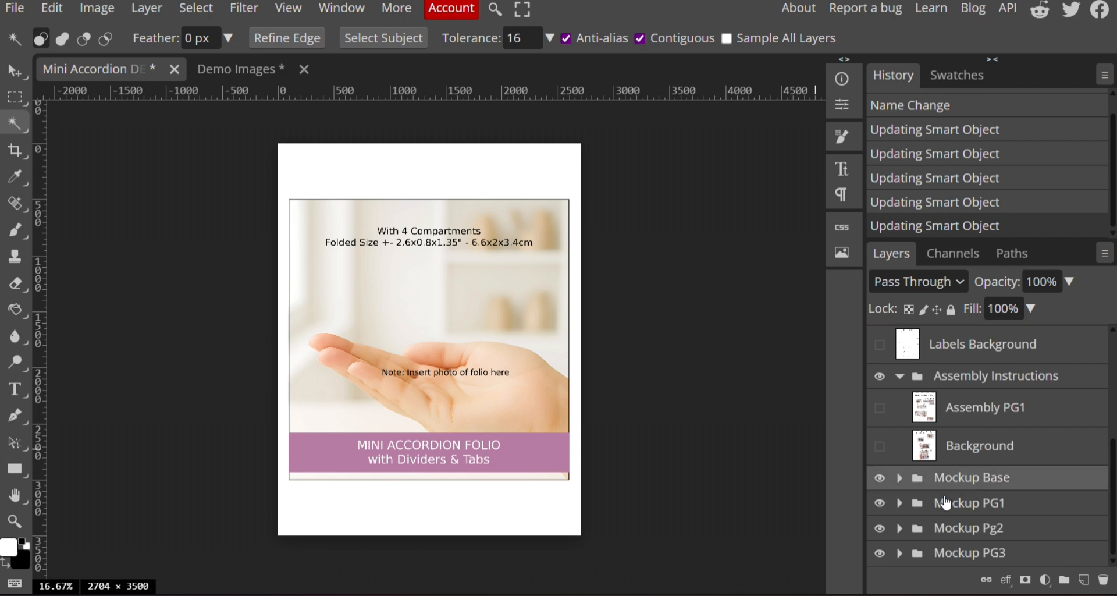
click(880, 503)
click(880, 529)
click(880, 554)
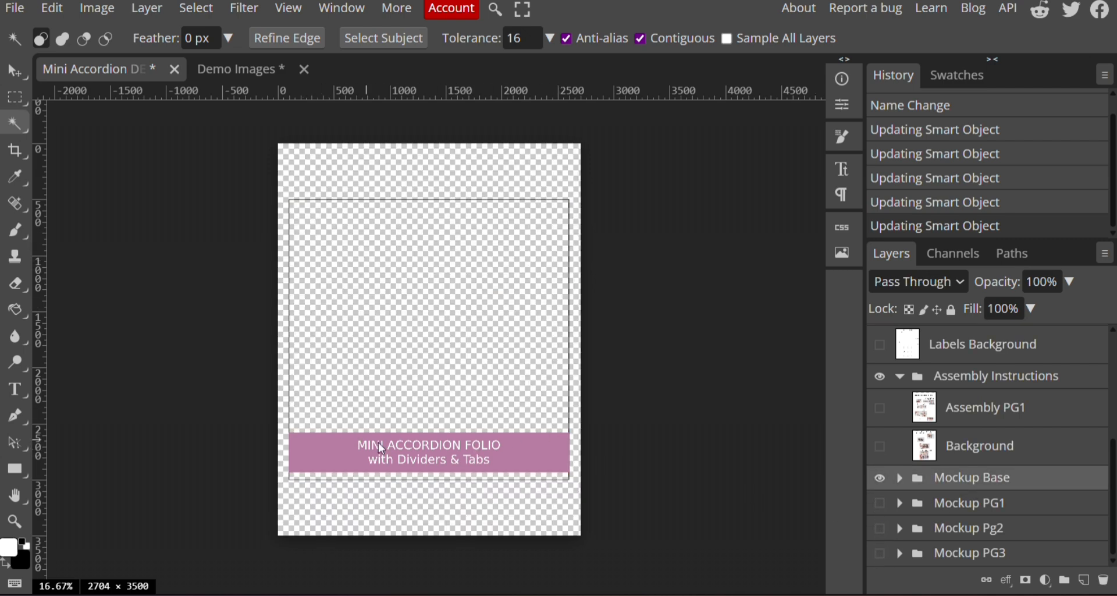
click(881, 503)
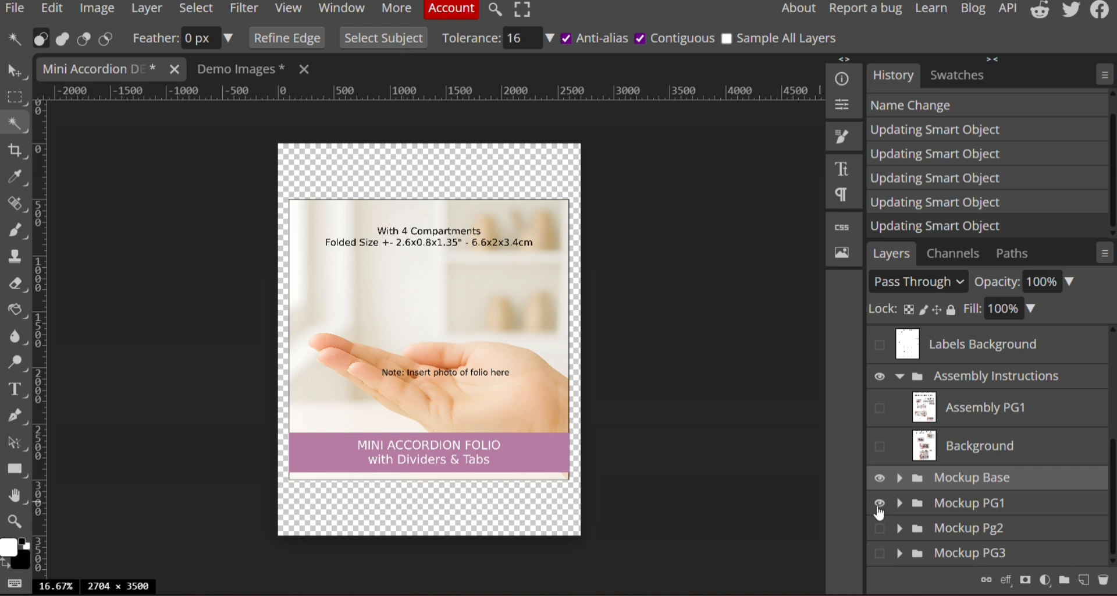
Step: Show the Mockup Pg2 group in place of Mockup PG1 and expand it to examine its layers
click(880, 528)
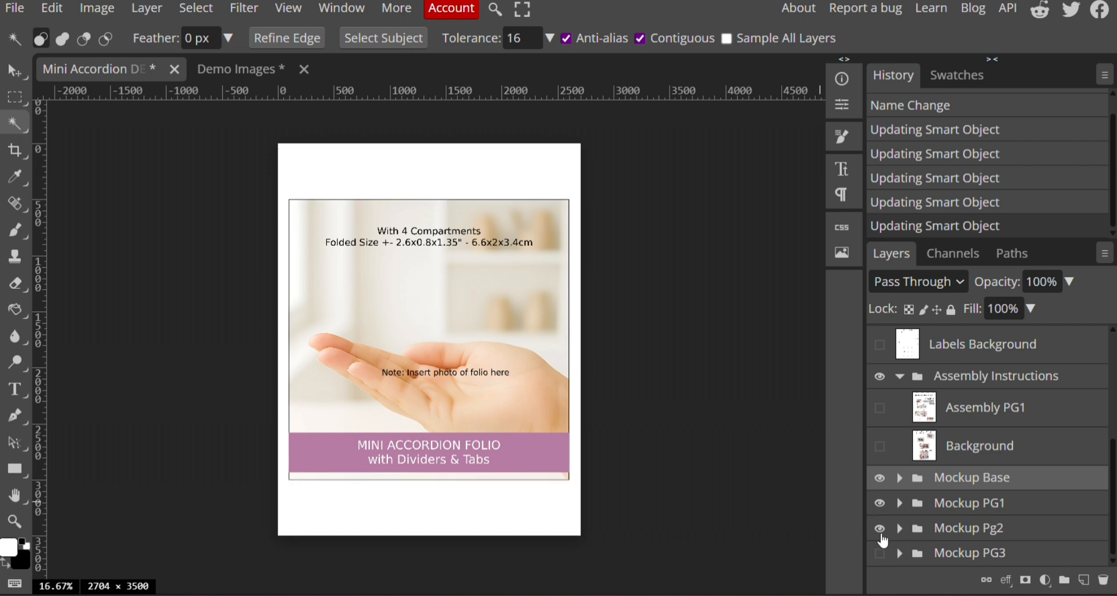
click(881, 503)
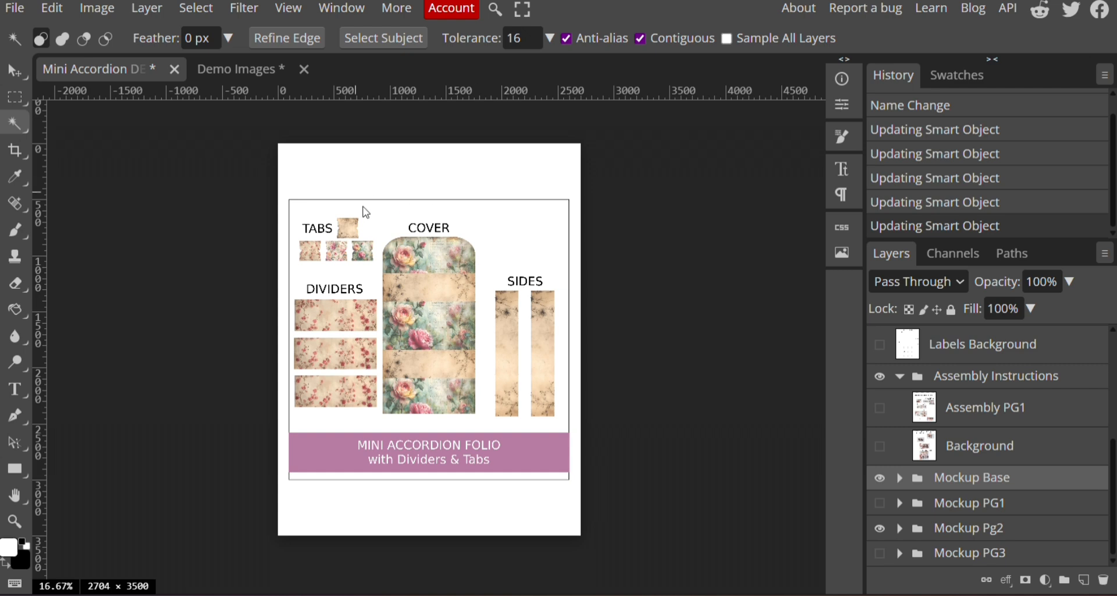
click(899, 527)
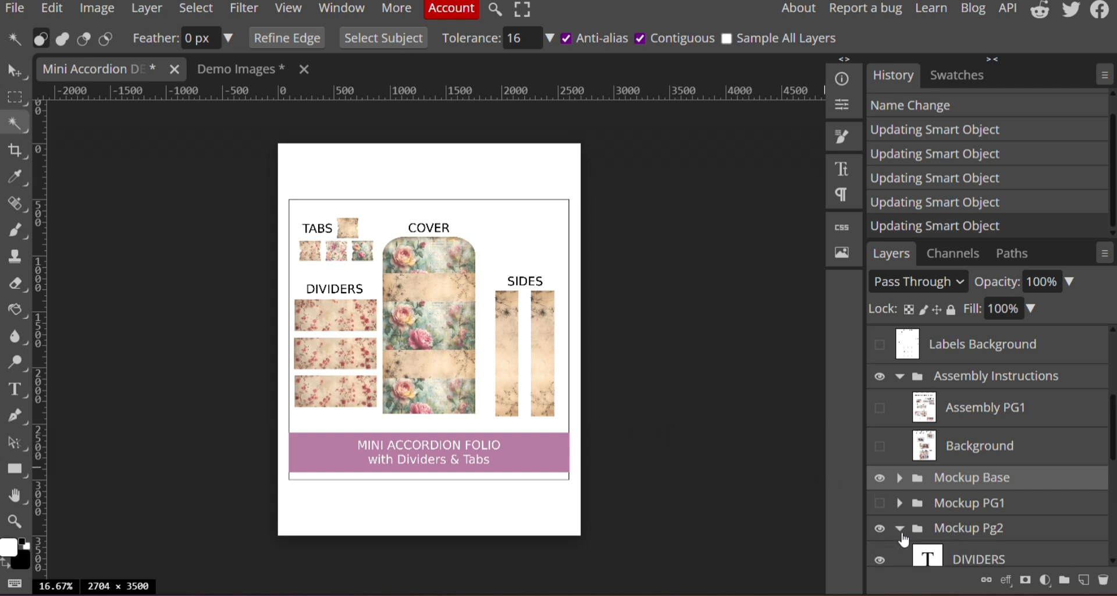
scroll(942, 497, down, 1)
scroll(954, 465, down, 1)
scroll(989, 386, down, 2)
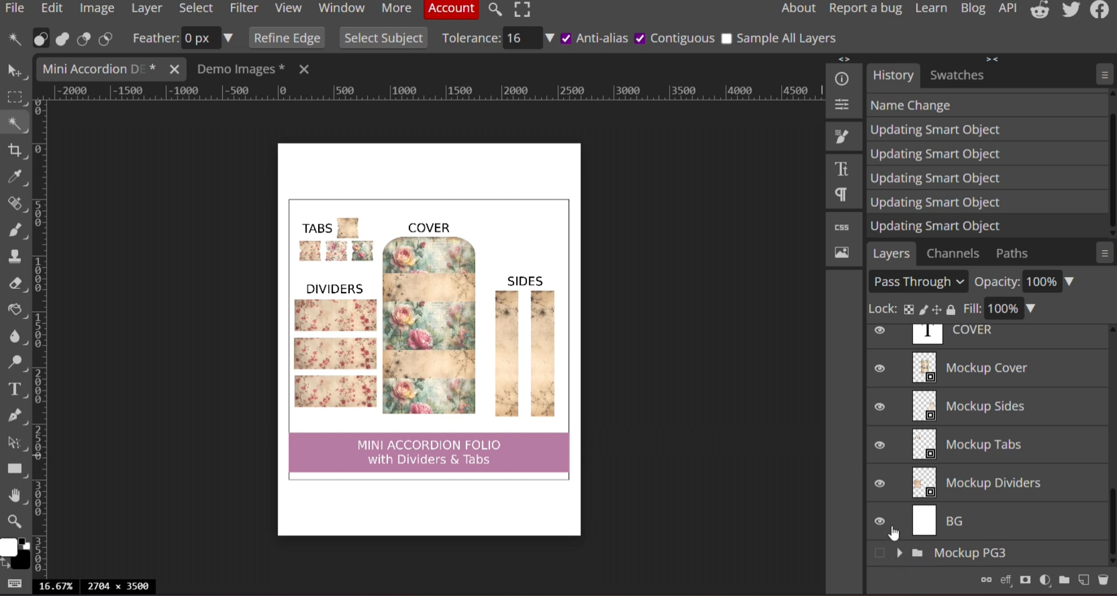
Step: Show the Cover layer over the mockup page and open its smart object for editing
scroll(898, 503, up, 1)
scroll(898, 503, up, 5)
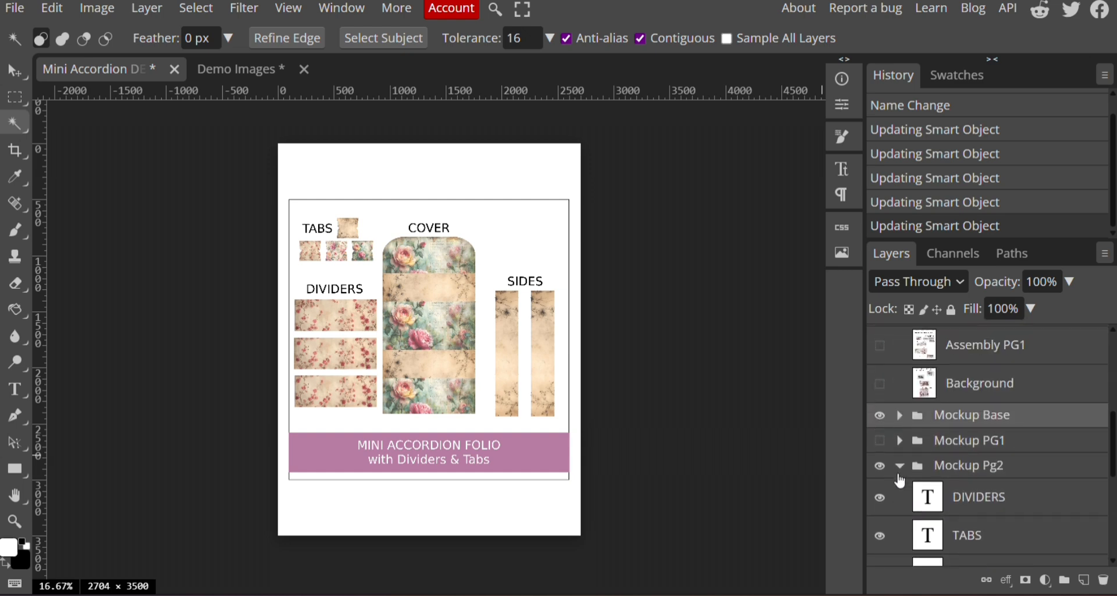
scroll(900, 480, up, 5)
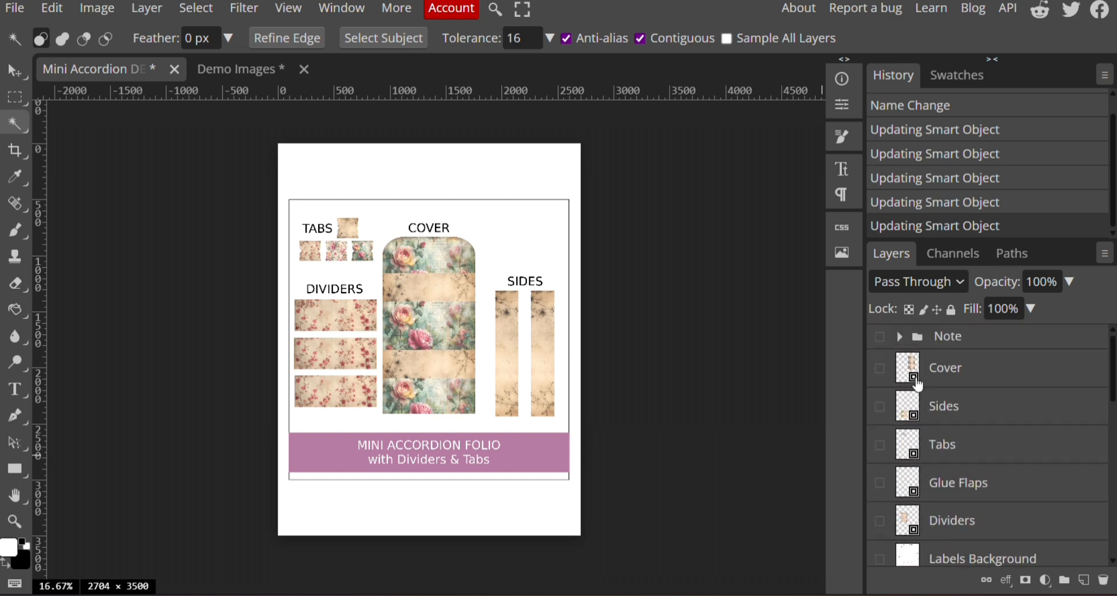
click(880, 368)
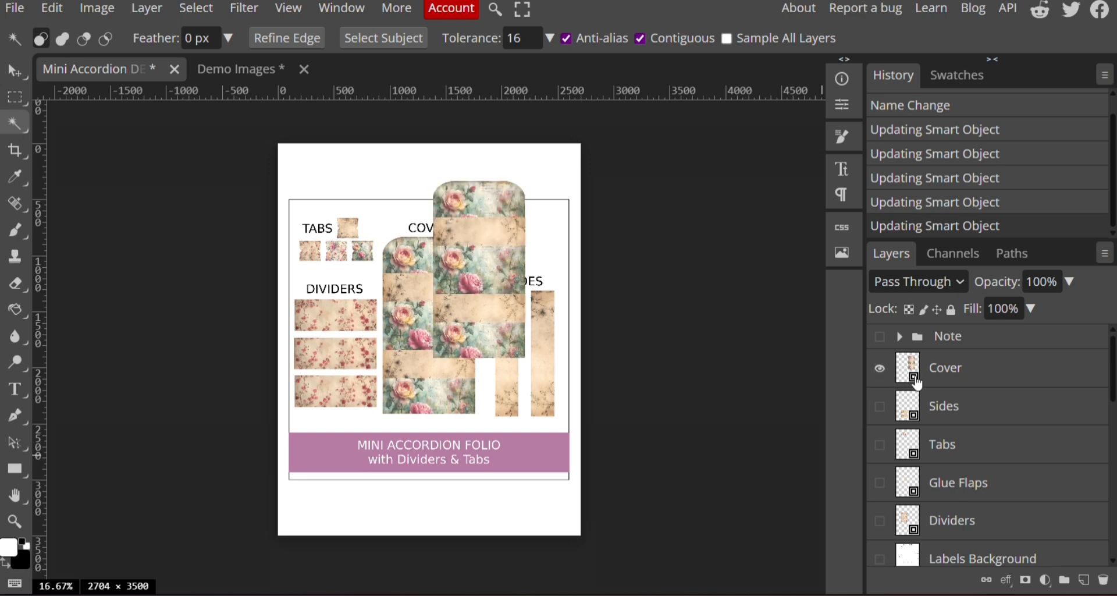
click(874, 371)
click(873, 372)
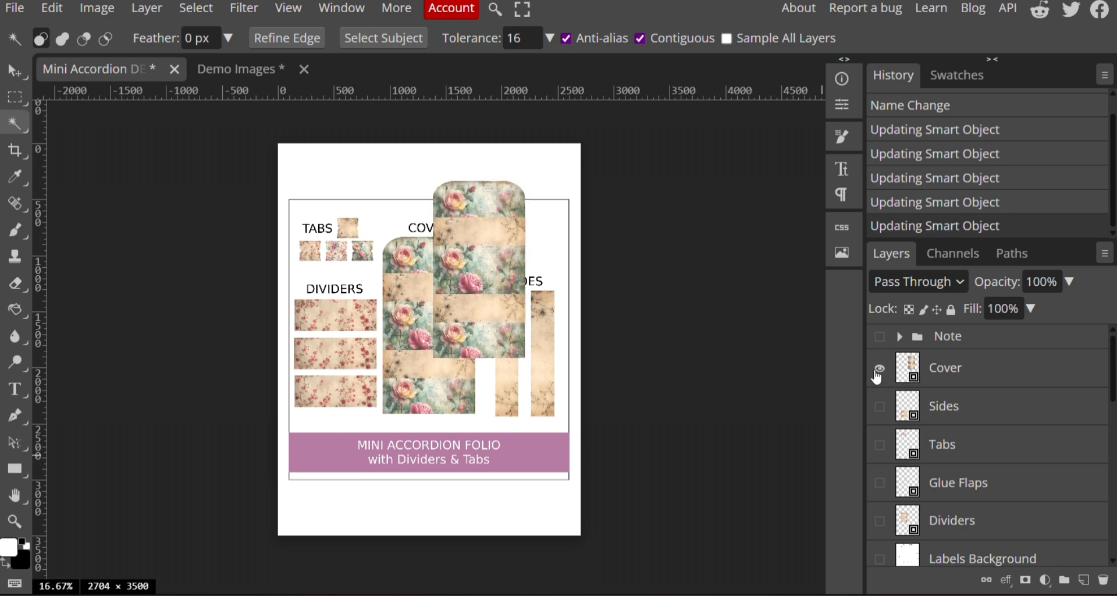
double_click(912, 382)
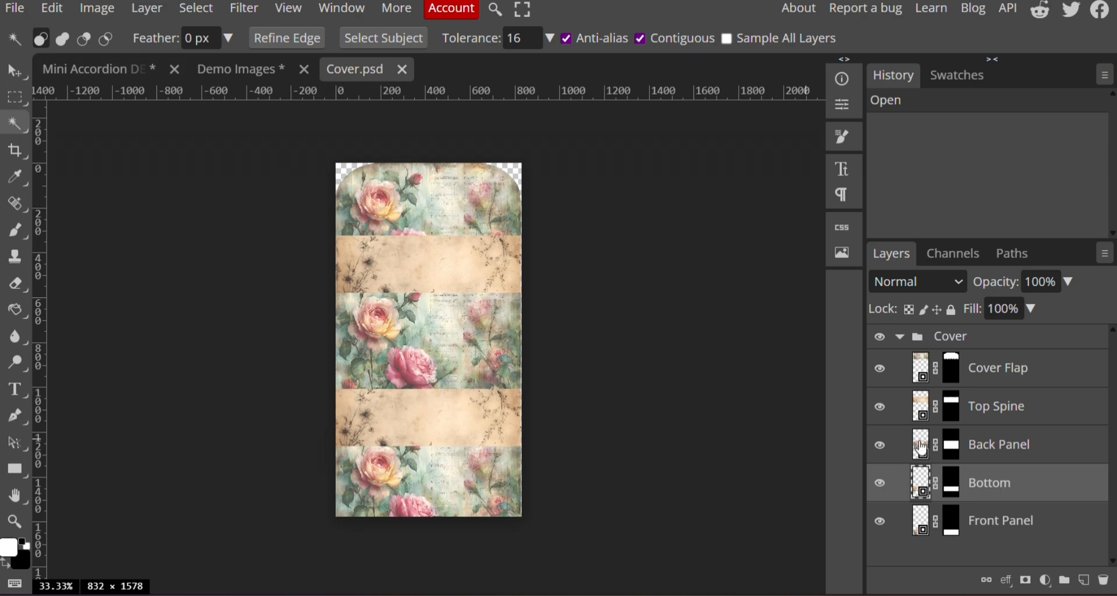
Step: Open the Cover Flap smart object and delete its rose image layer, Layer 1
double_click(926, 379)
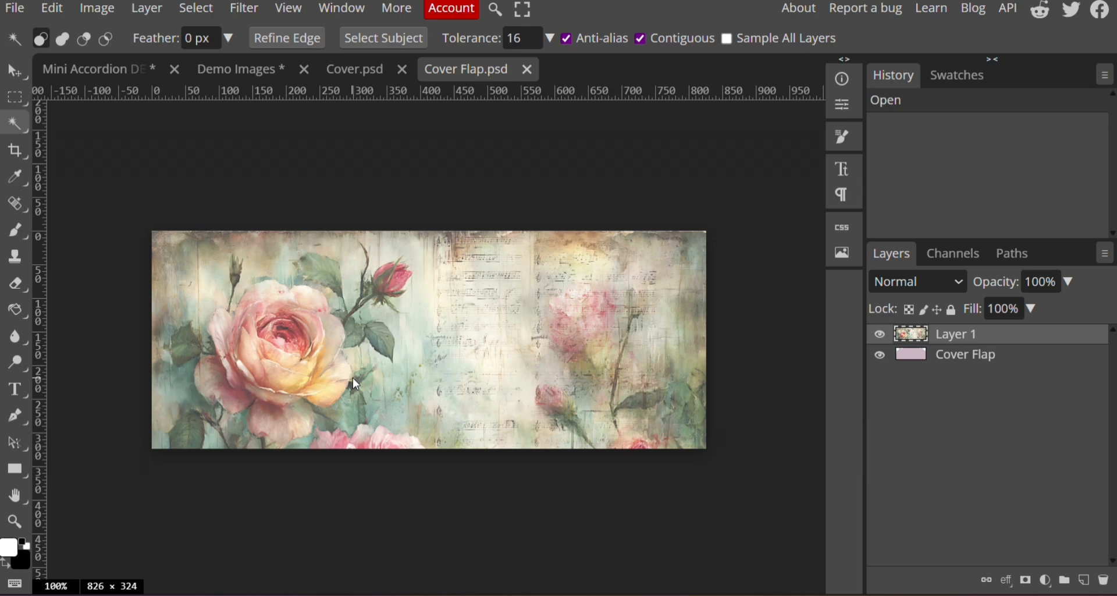
right_click(963, 343)
click(819, 223)
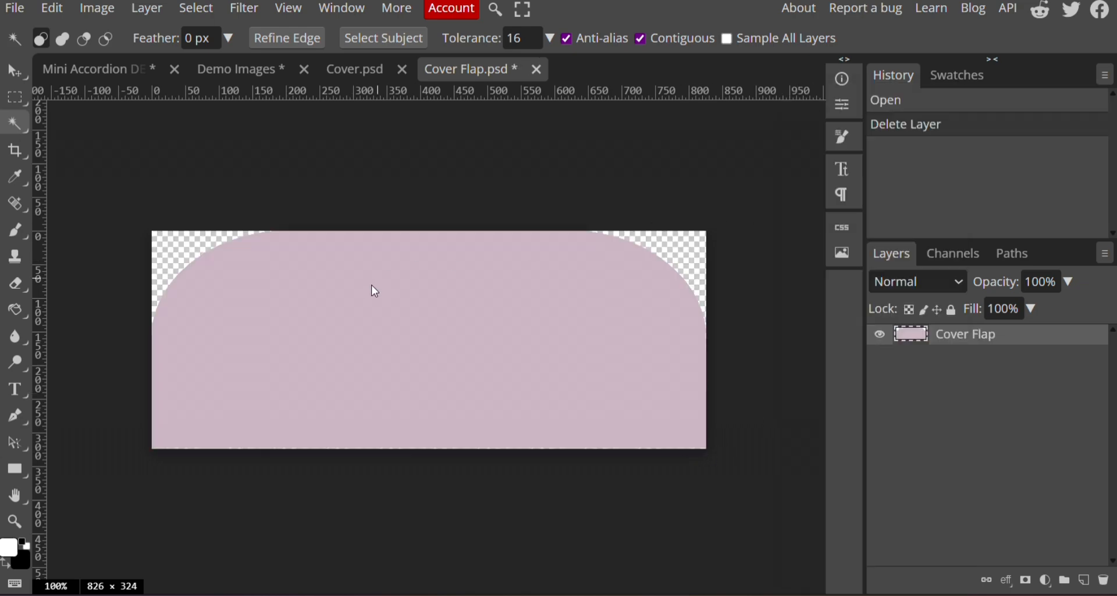
Step: Paste the copied pink blossom image into the Cover Flap document and scale it to 53.62% so it covers the flap
key(ctrl+v)
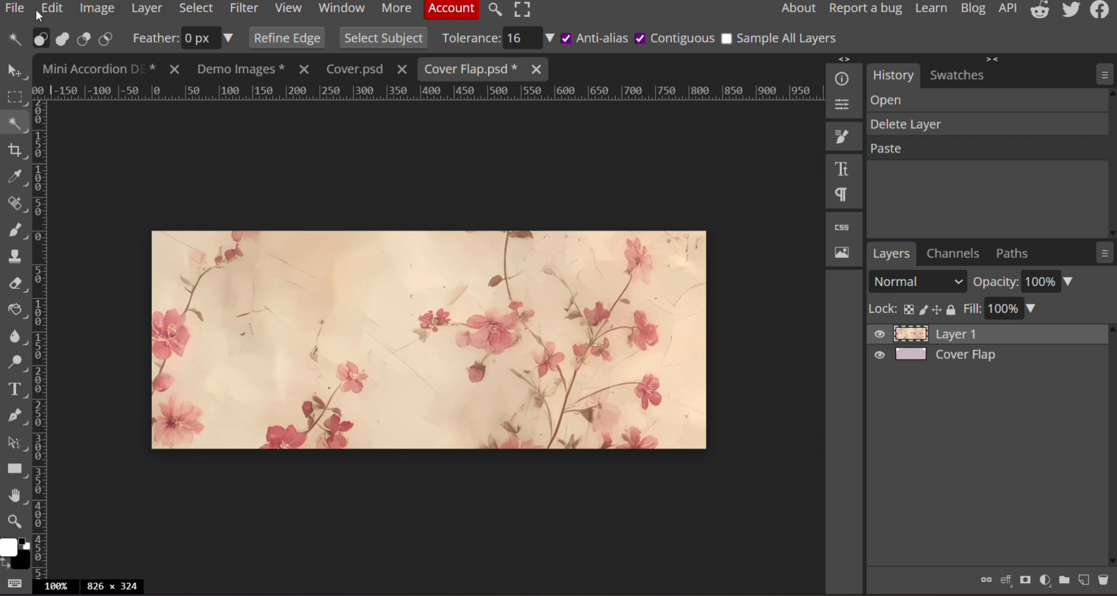
click(52, 8)
mouse_move(104, 497)
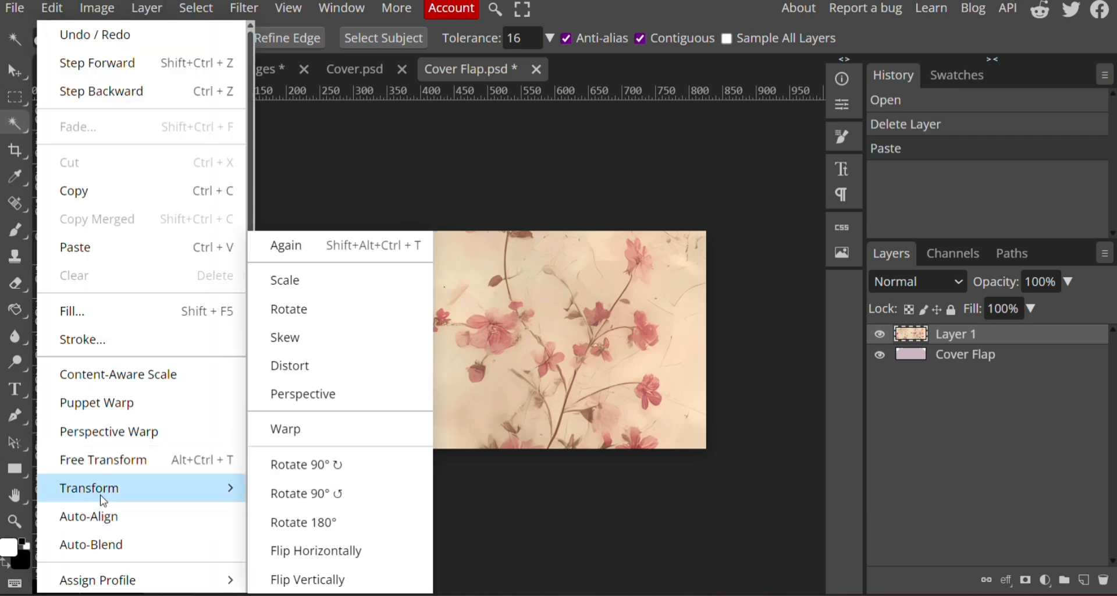
click(295, 291)
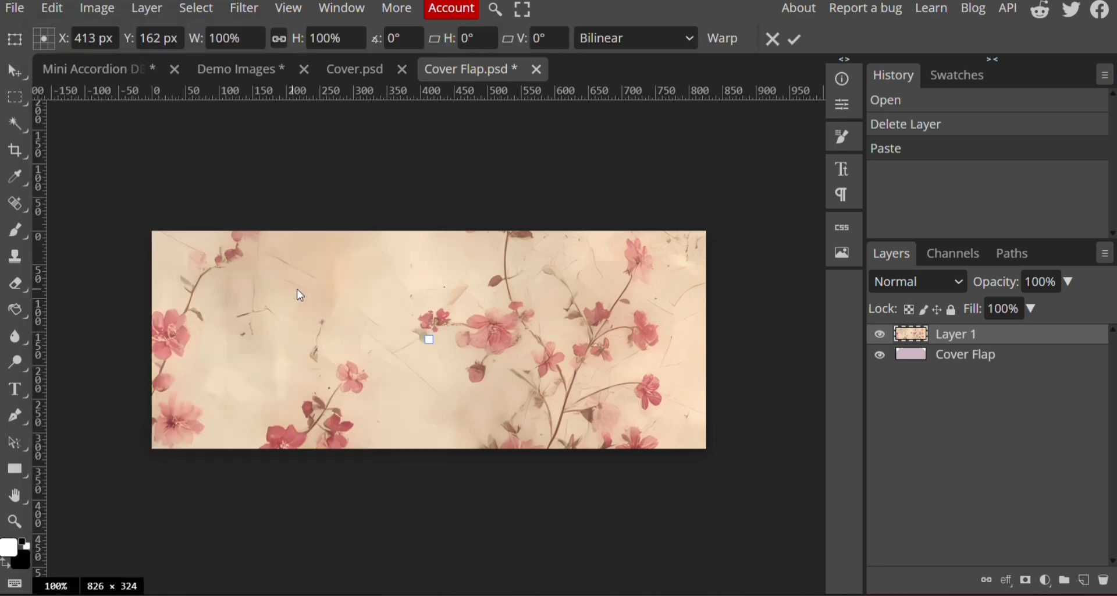
double_click(317, 39)
text(10%)
key(Return)
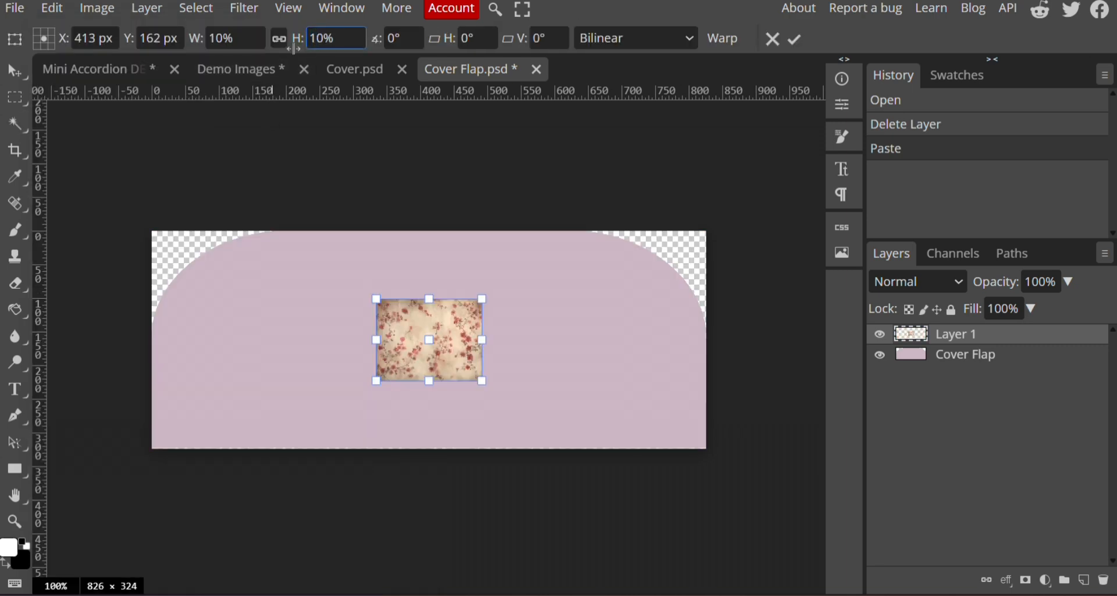
drag(378, 343, 152, 340)
drag(485, 342, 719, 340)
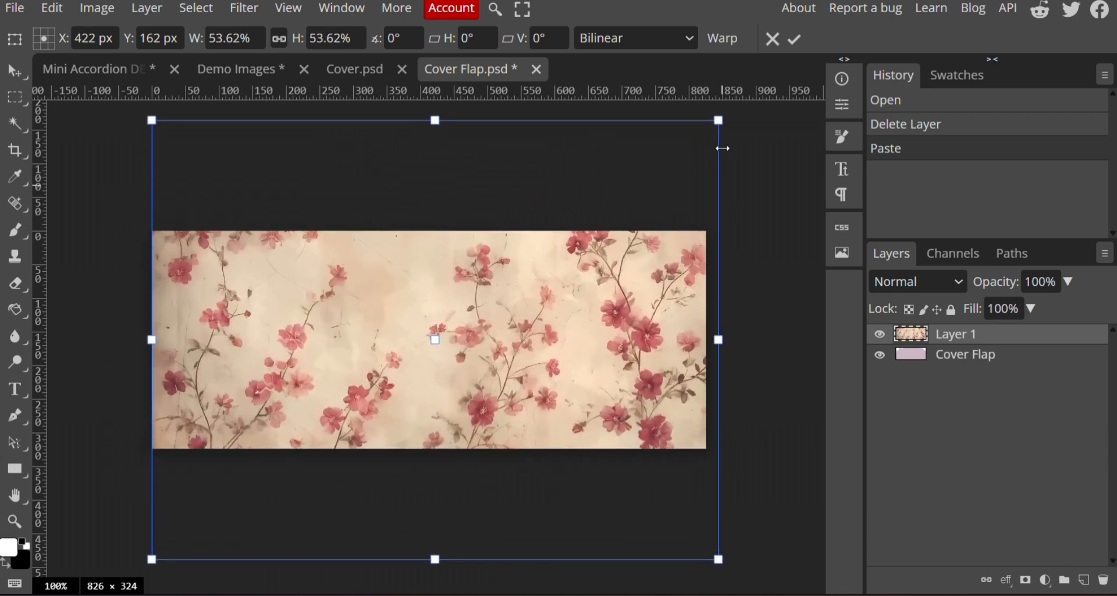
click(796, 39)
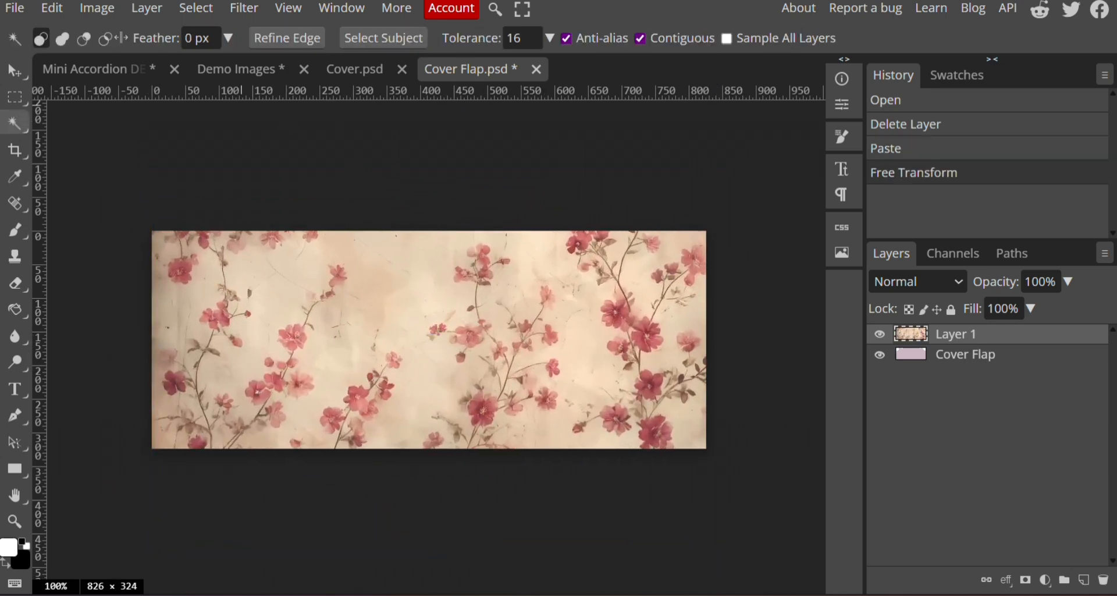
Step: Save the Cover Flap and Cover smart objects in turn, and return to the Mini Accordion document
click(13, 9)
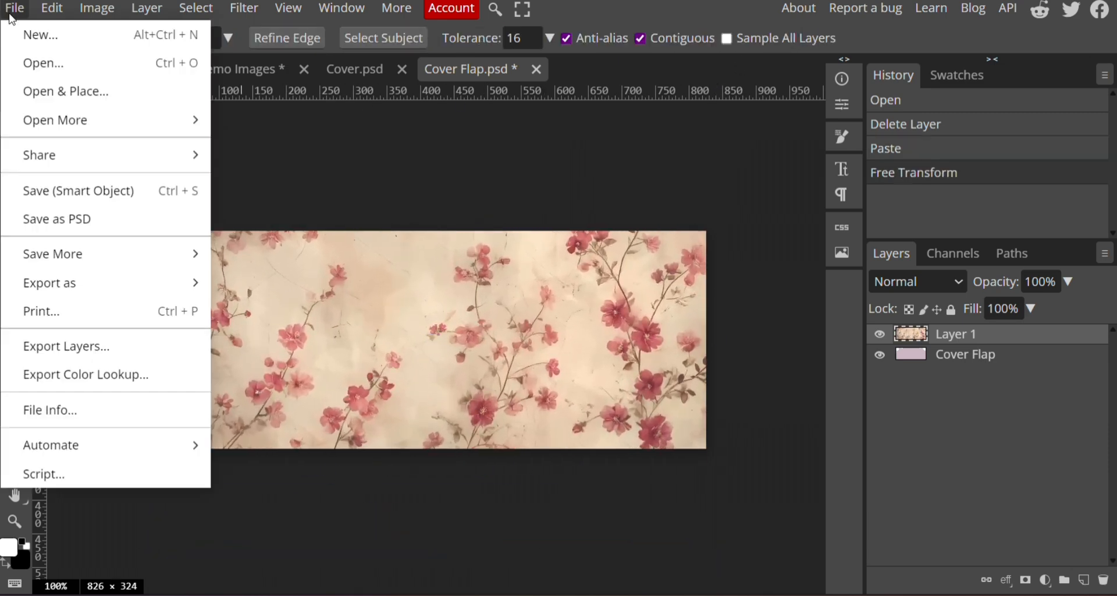
click(105, 192)
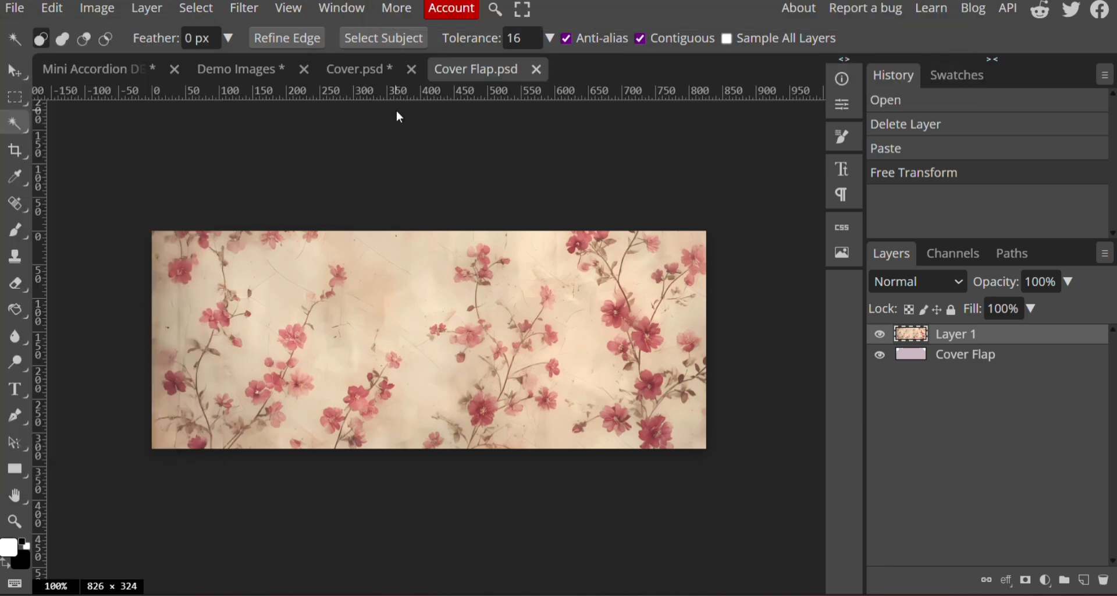
click(364, 75)
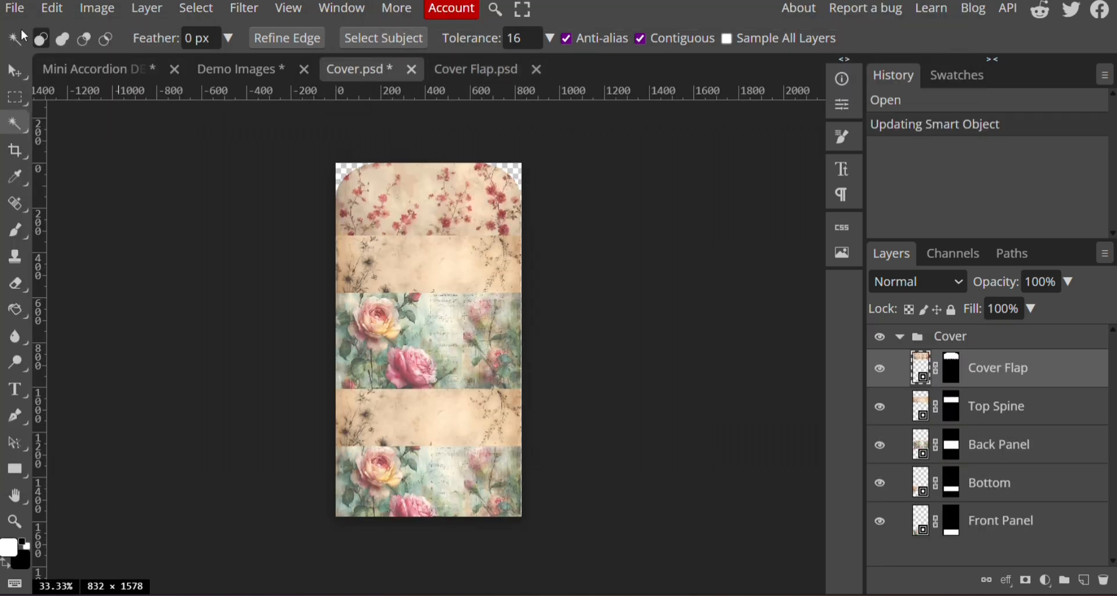
click(15, 8)
click(82, 190)
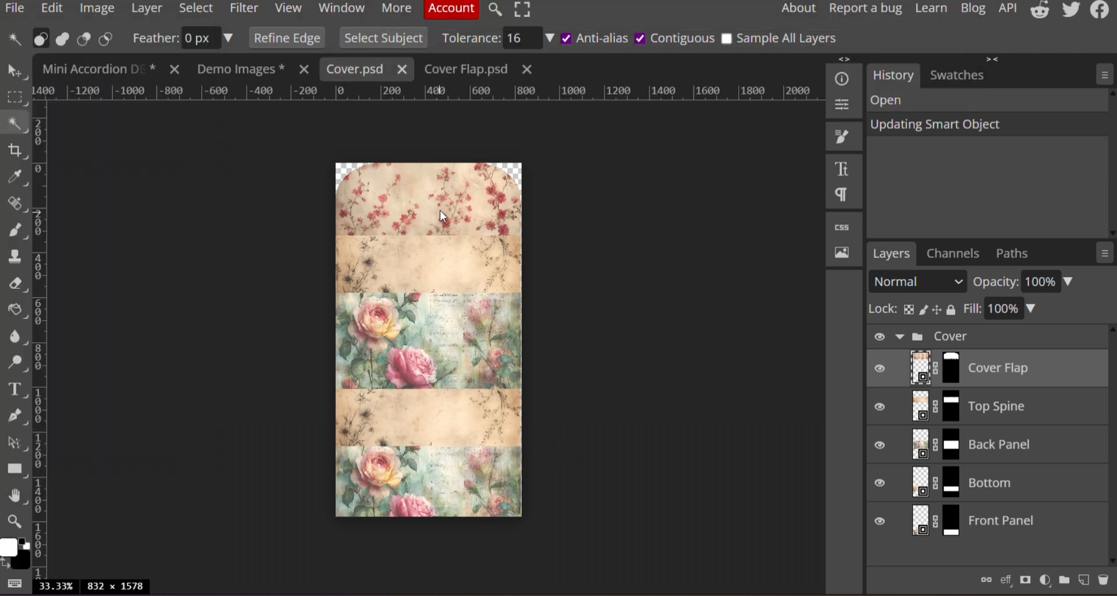
click(96, 73)
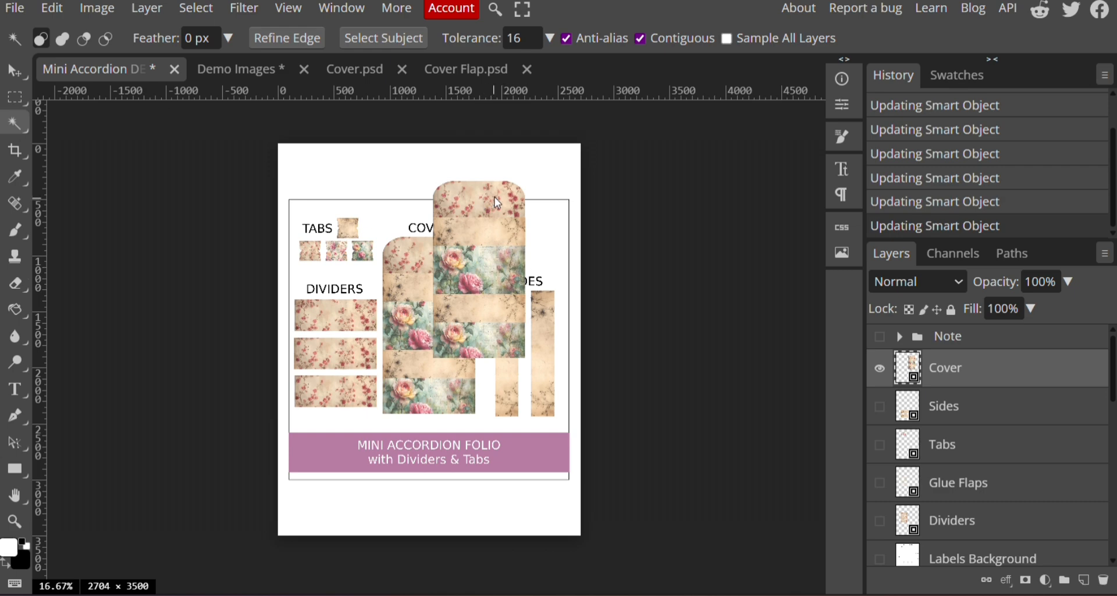
Step: Hide the Cover layer to view the updated mockup page and look over the Mockup Pg2 layers
click(880, 369)
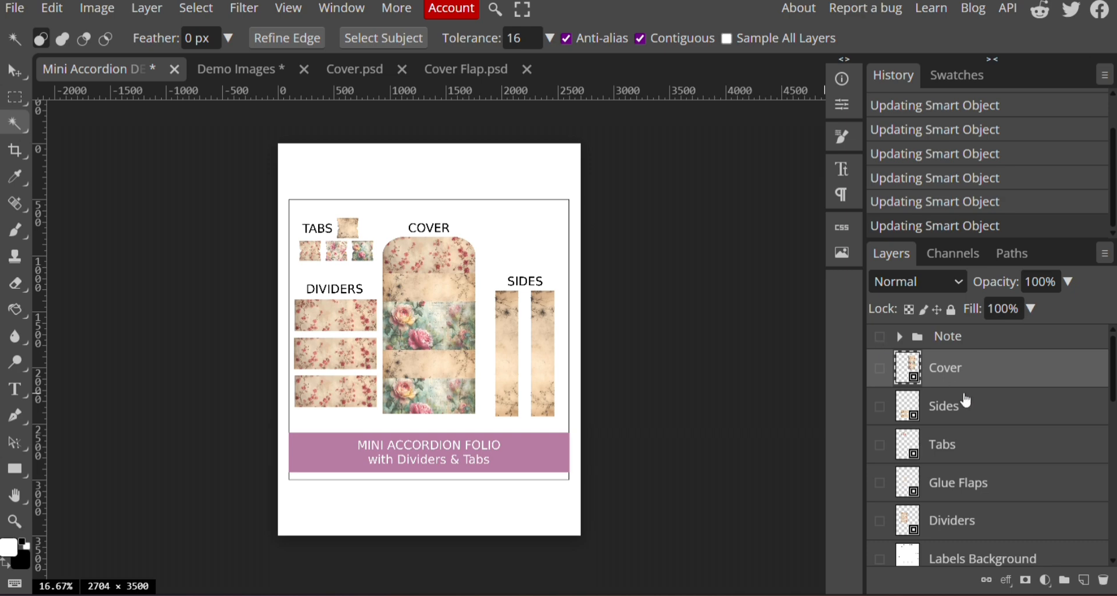
scroll(937, 431, down, 10)
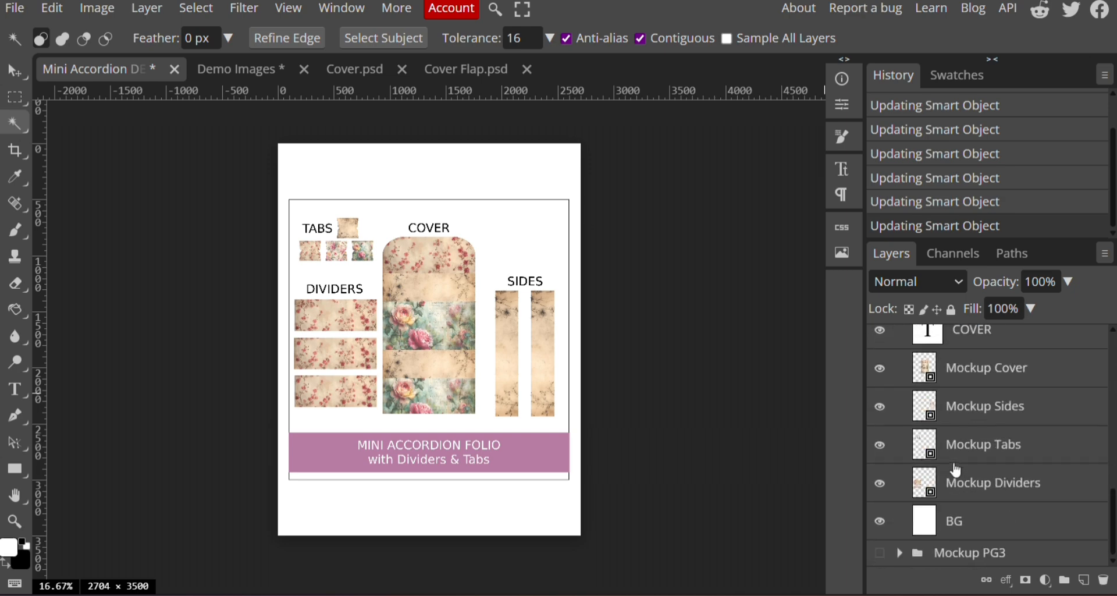
scroll(956, 469, up, 4)
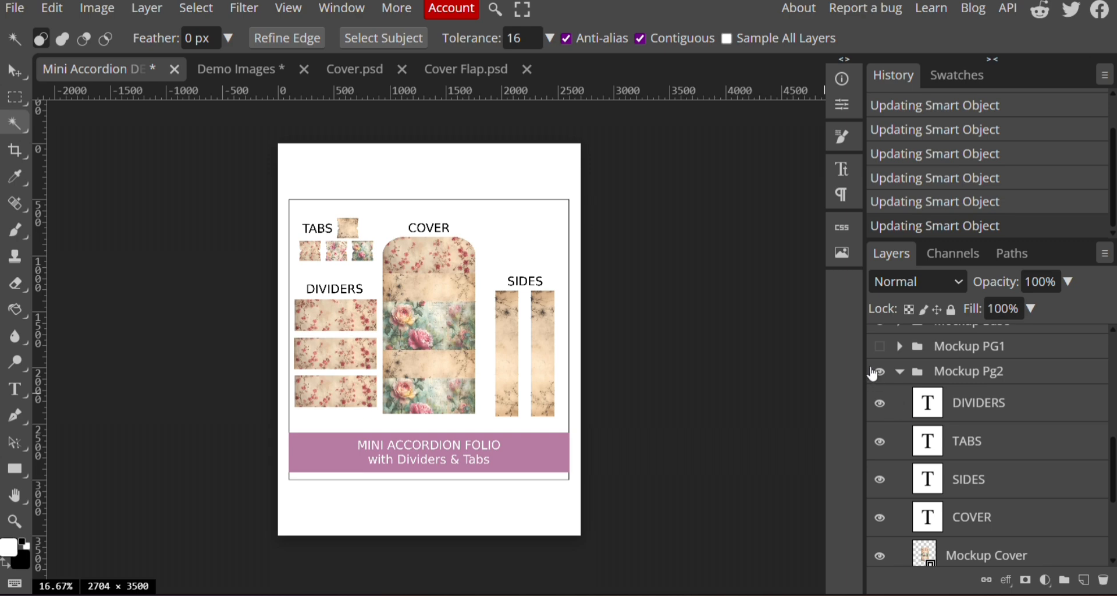
Step: Collapse and hide the Mockup Pg2 group, hide Assembly Instructions, and show the Mockup PG3 group instead
click(899, 372)
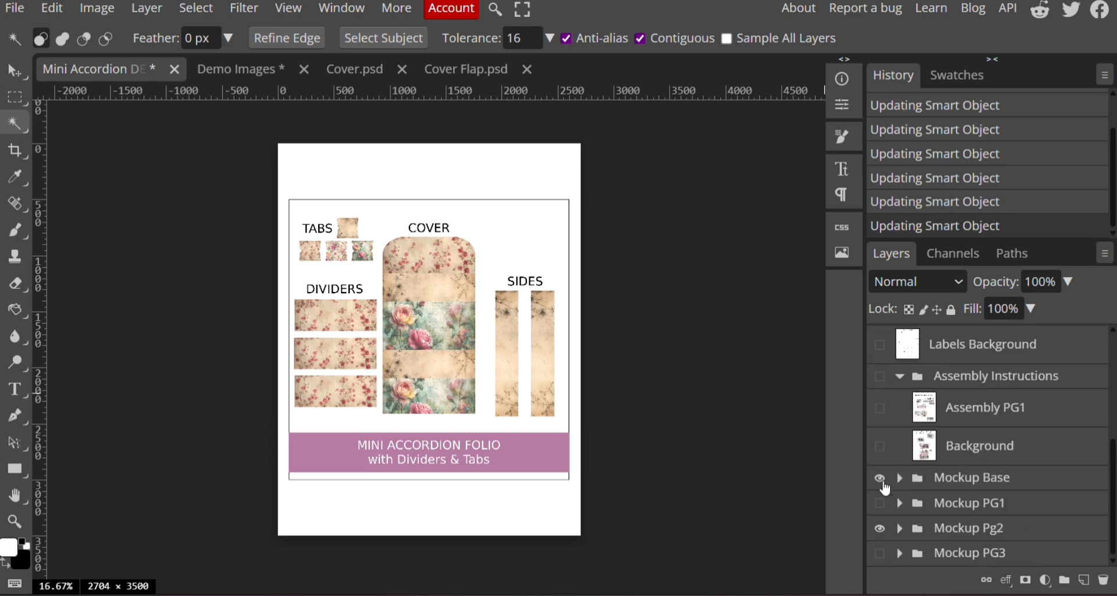
click(880, 529)
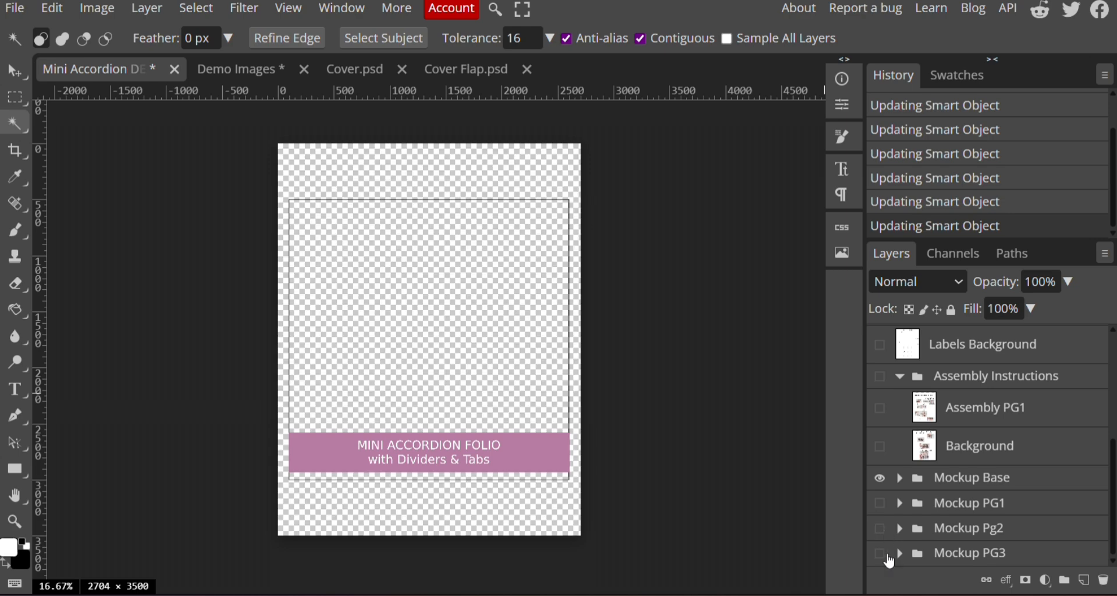
click(880, 553)
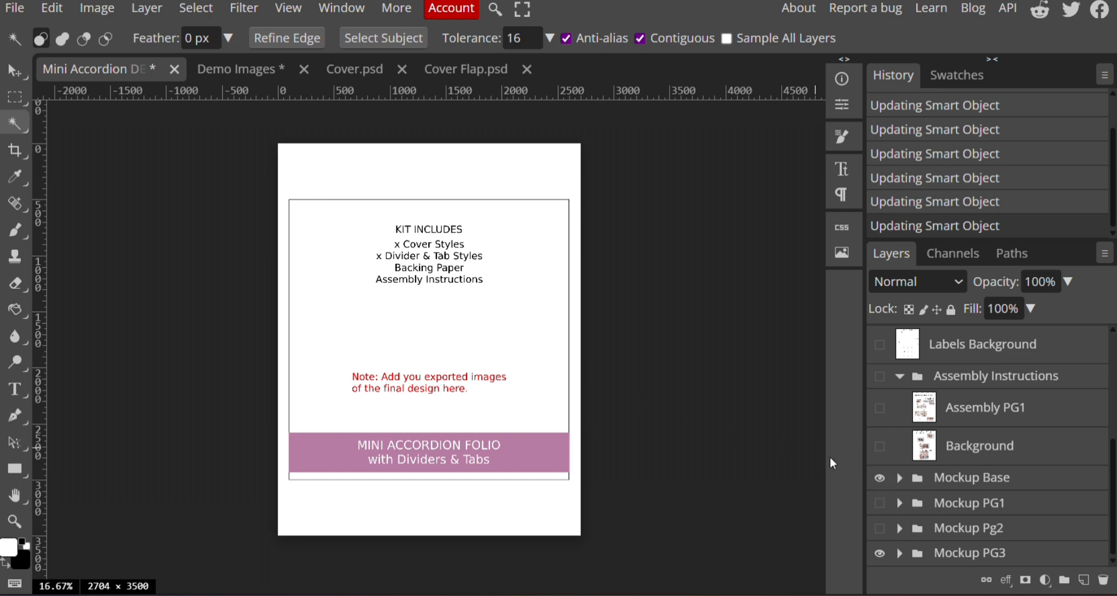
Step: Show the Labels Background layer so the printable page's part labels appear on the canvas
scroll(897, 493, up, 3)
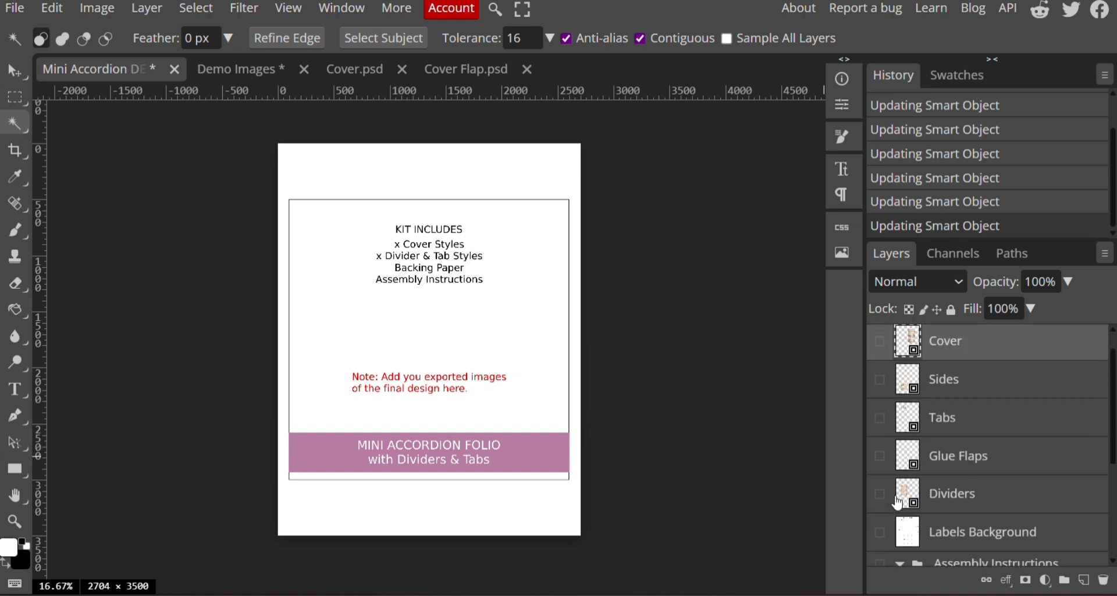
scroll(960, 494, down, 3)
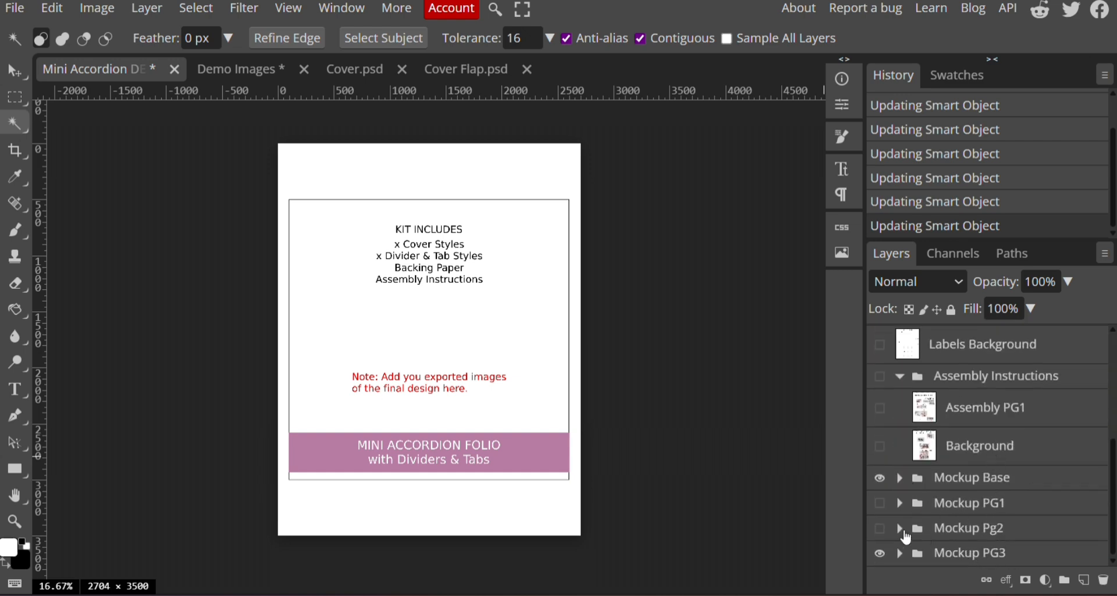
scroll(905, 499, up, 3)
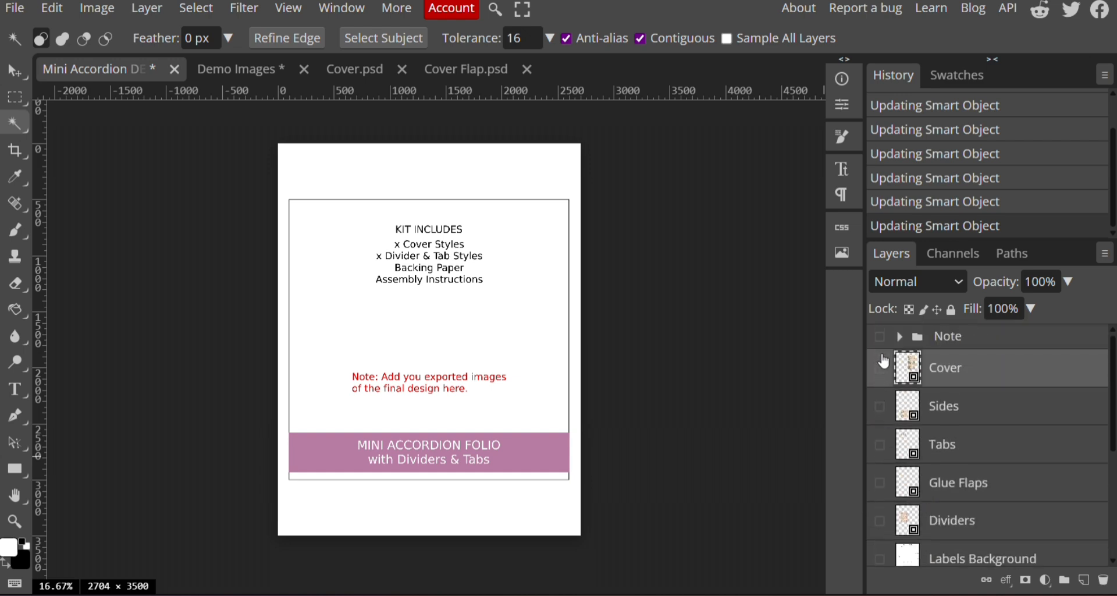
scroll(931, 442, down, 5)
scroll(942, 465, up, 2)
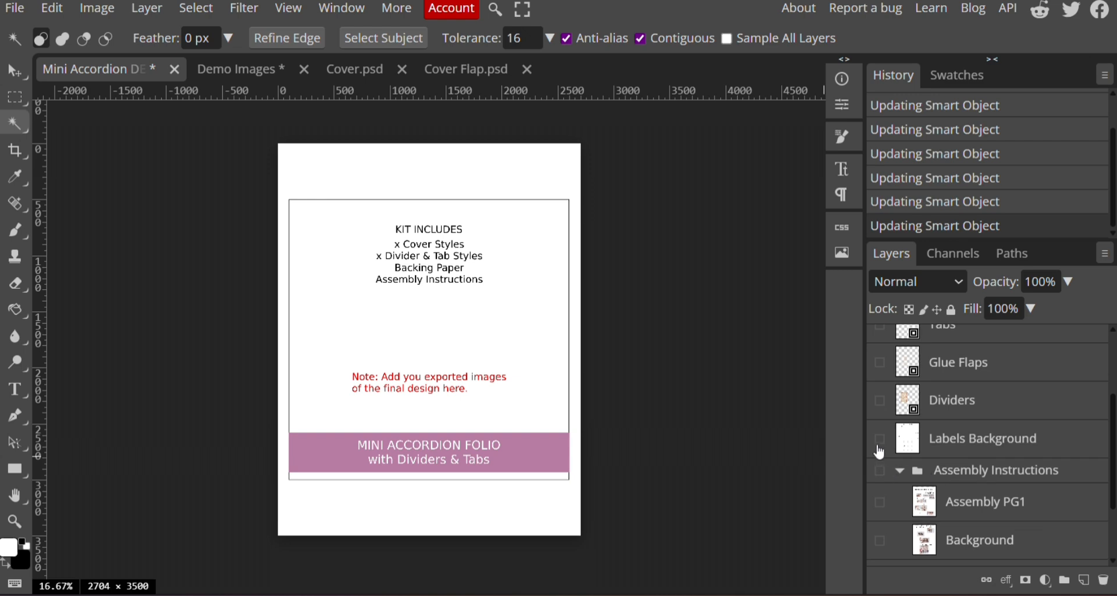
click(879, 440)
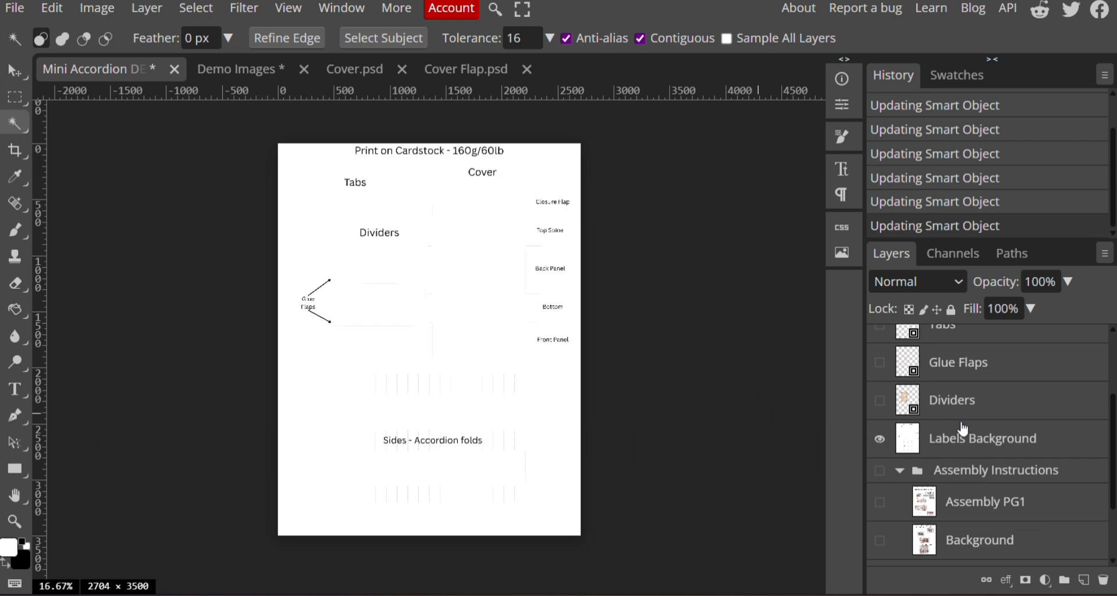
Step: Show the Cover, Sides, Tabs, Glue Flaps and Dividers layers, and bring up the available export formats
scroll(960, 431, up, 3)
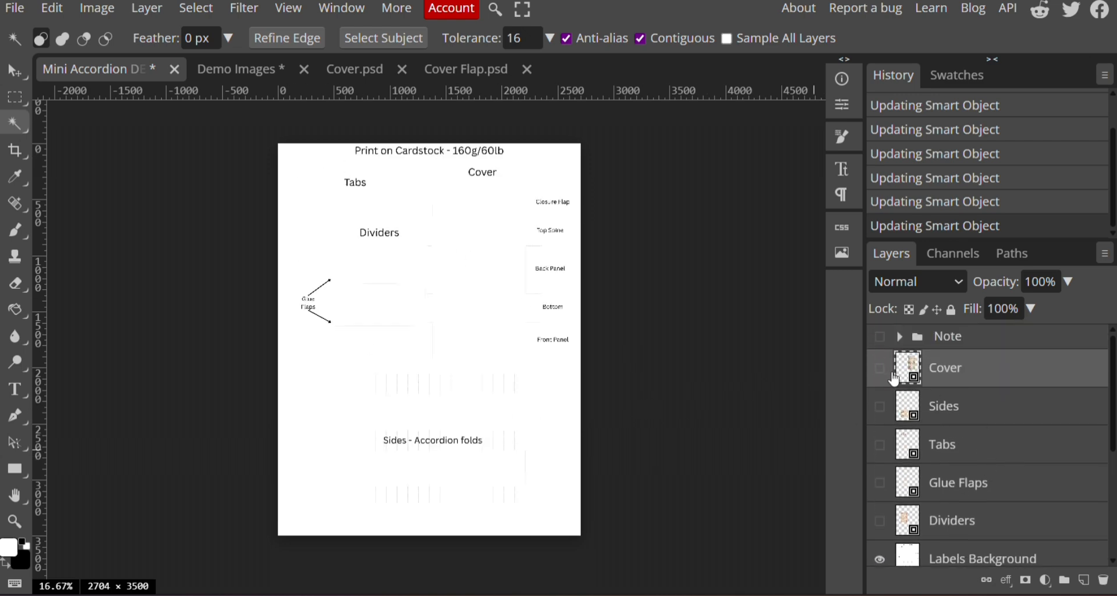
click(880, 368)
click(879, 405)
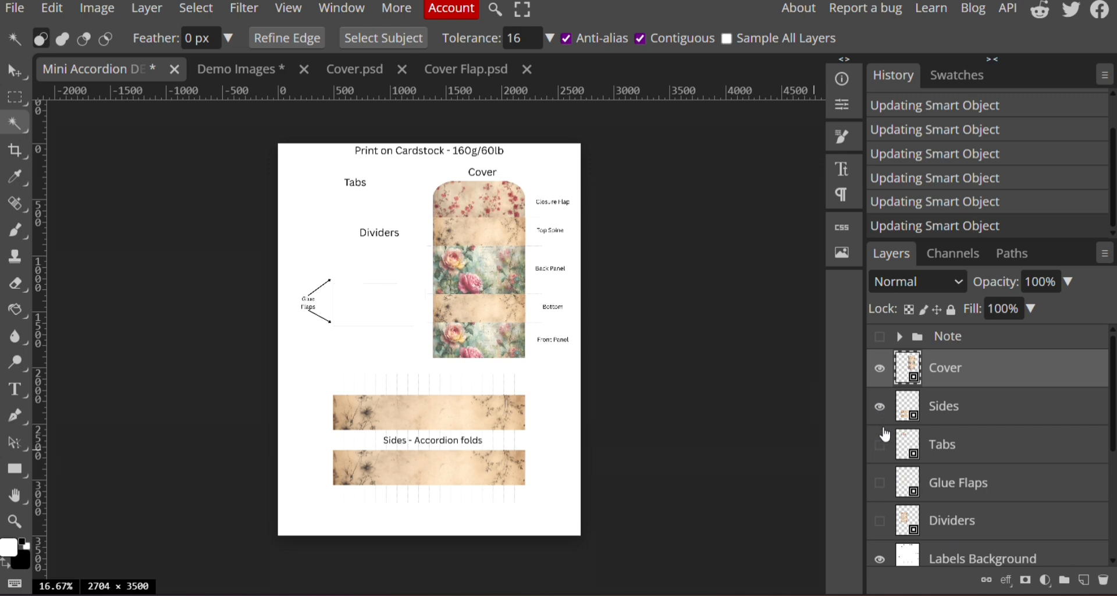
click(879, 444)
click(880, 483)
click(880, 520)
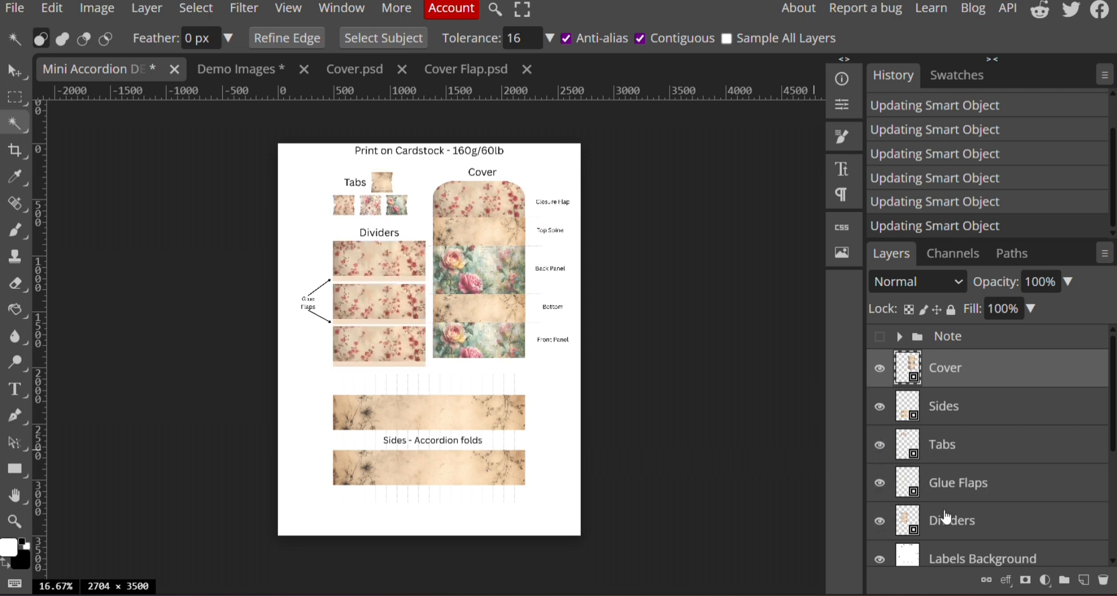
click(14, 8)
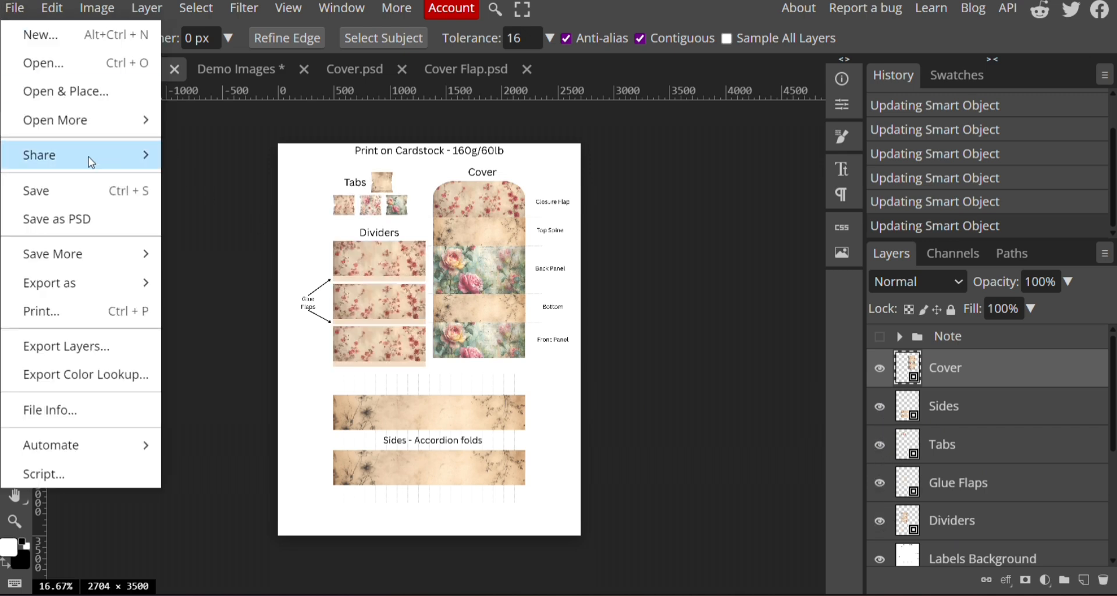
mouse_move(69, 282)
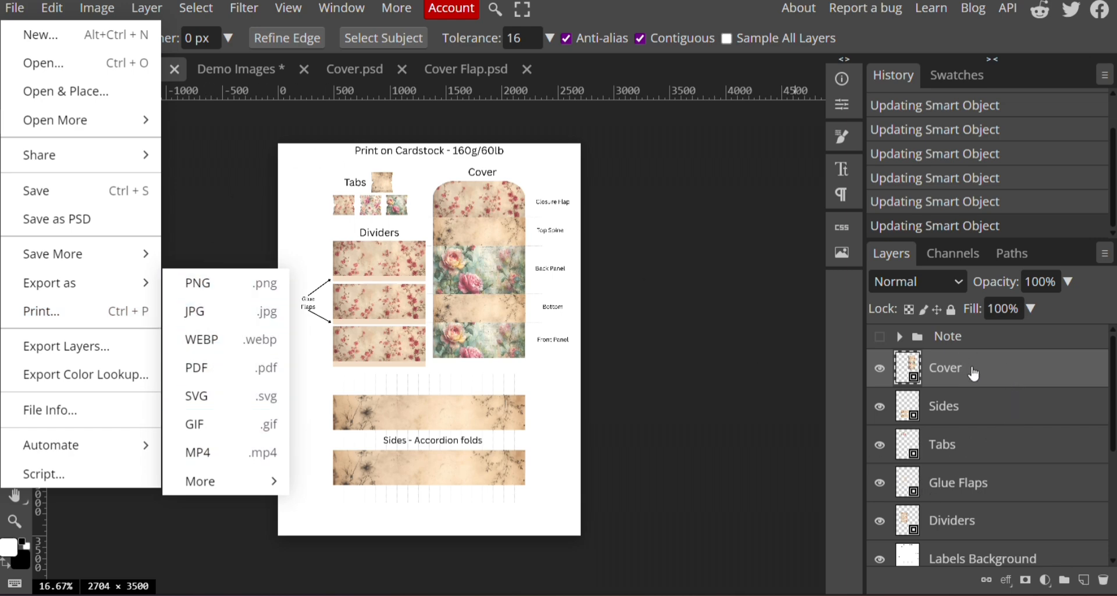
Step: Hide the Cover, Sides, Tabs, Glue Flaps, Dividers and Labels Background layers
click(881, 370)
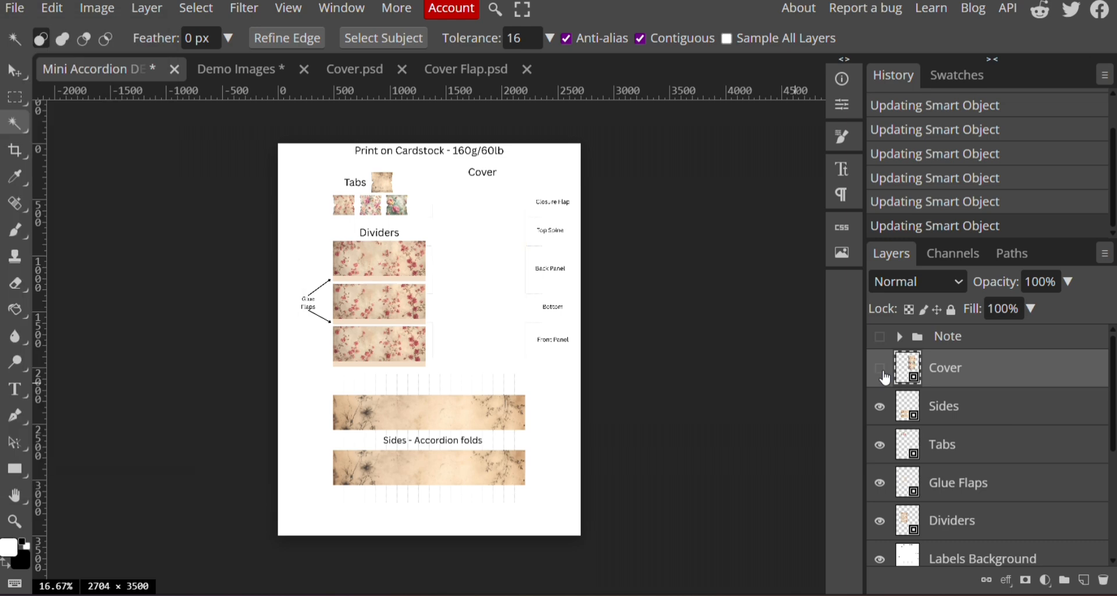
click(879, 406)
click(879, 444)
click(879, 483)
click(879, 521)
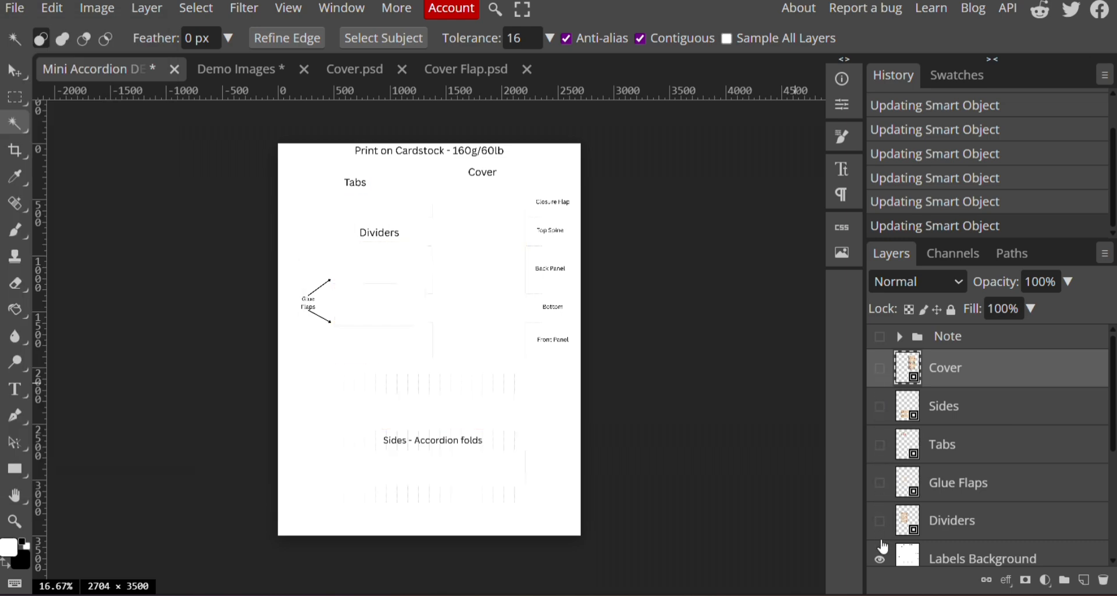
click(880, 559)
Step: Show the Assembly Instructions group and view its two pages in turn, hiding Assembly PG1 before showing its Background layer
scroll(881, 553, down, 3)
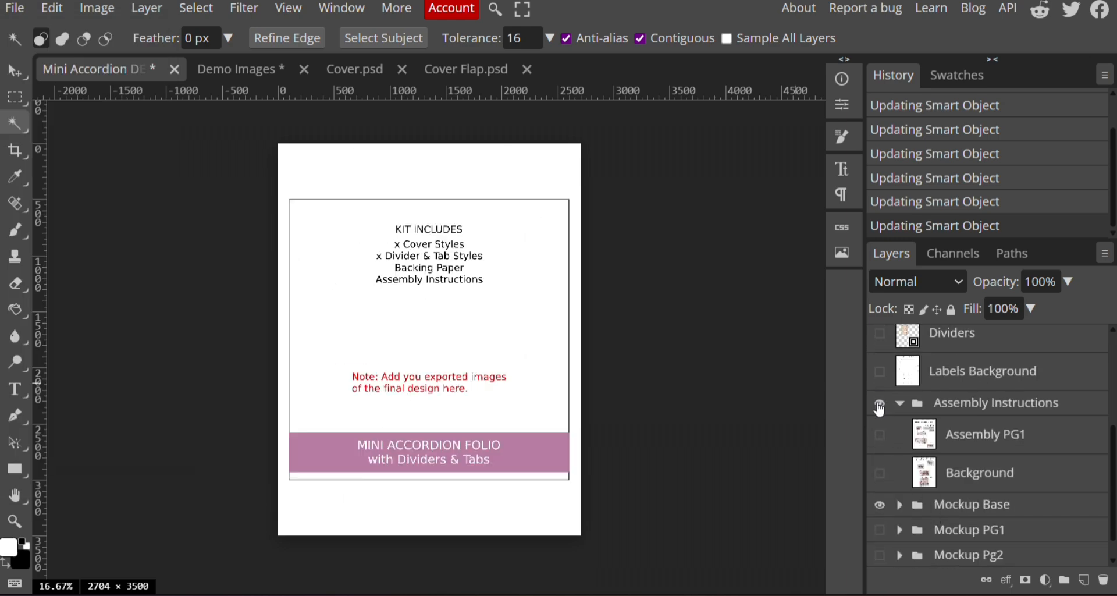
click(879, 406)
click(880, 436)
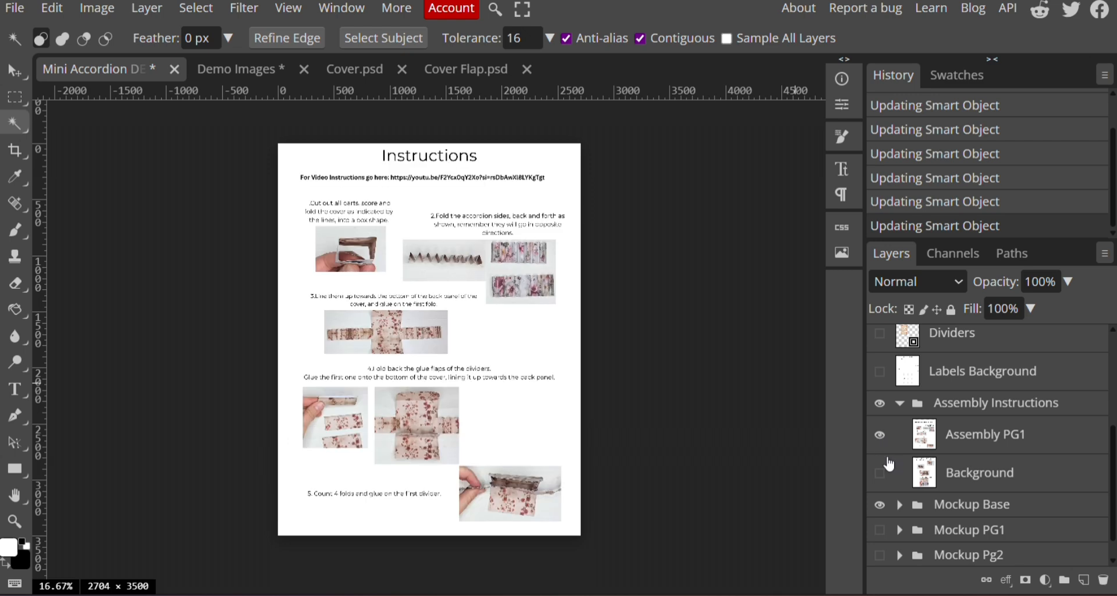
click(880, 436)
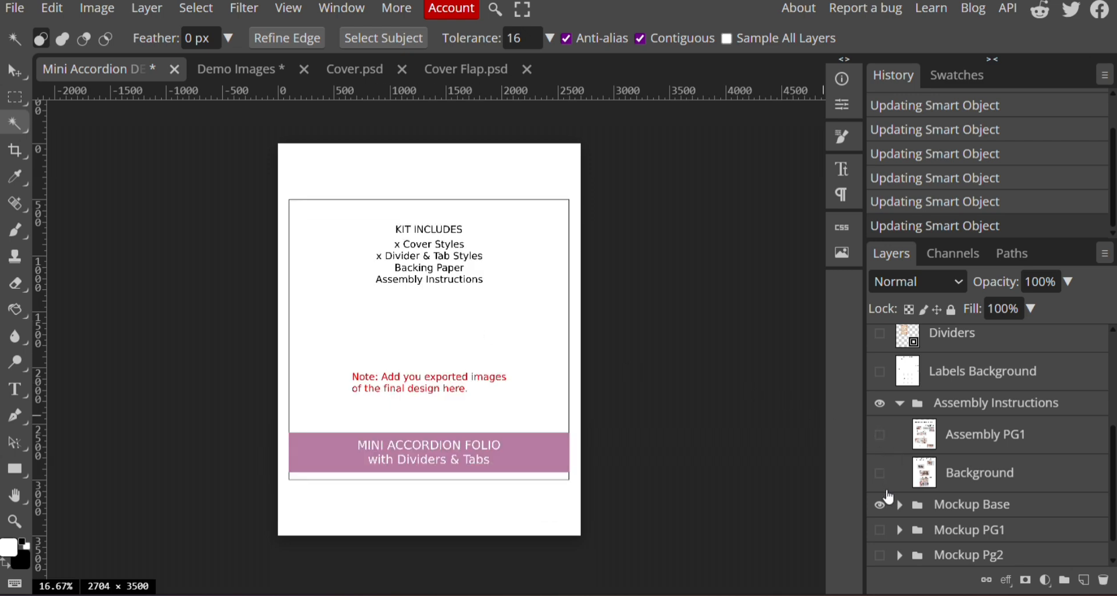
click(880, 473)
click(879, 504)
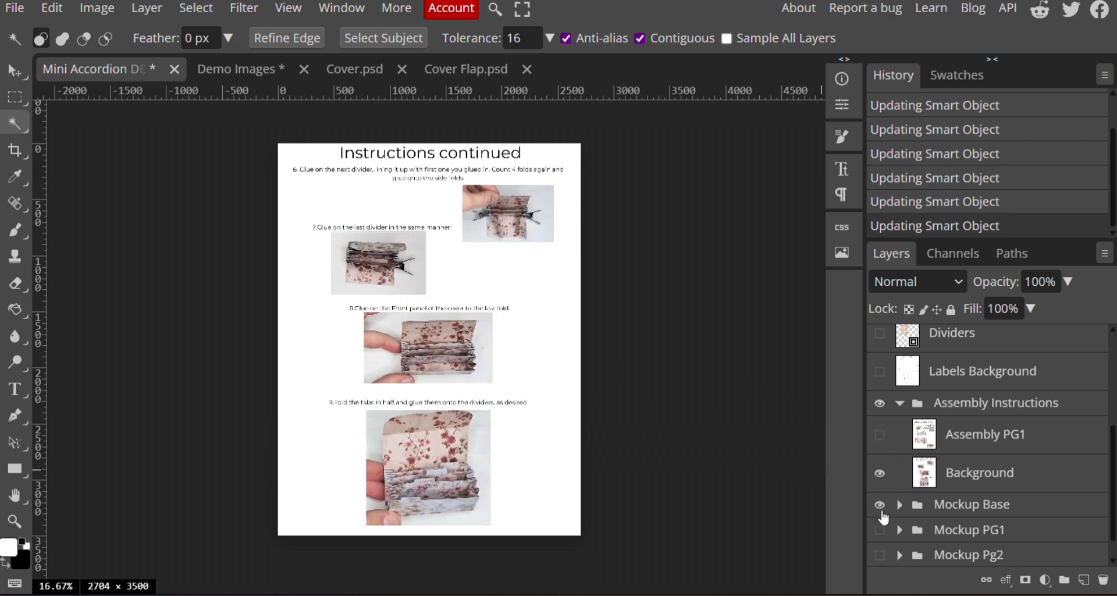